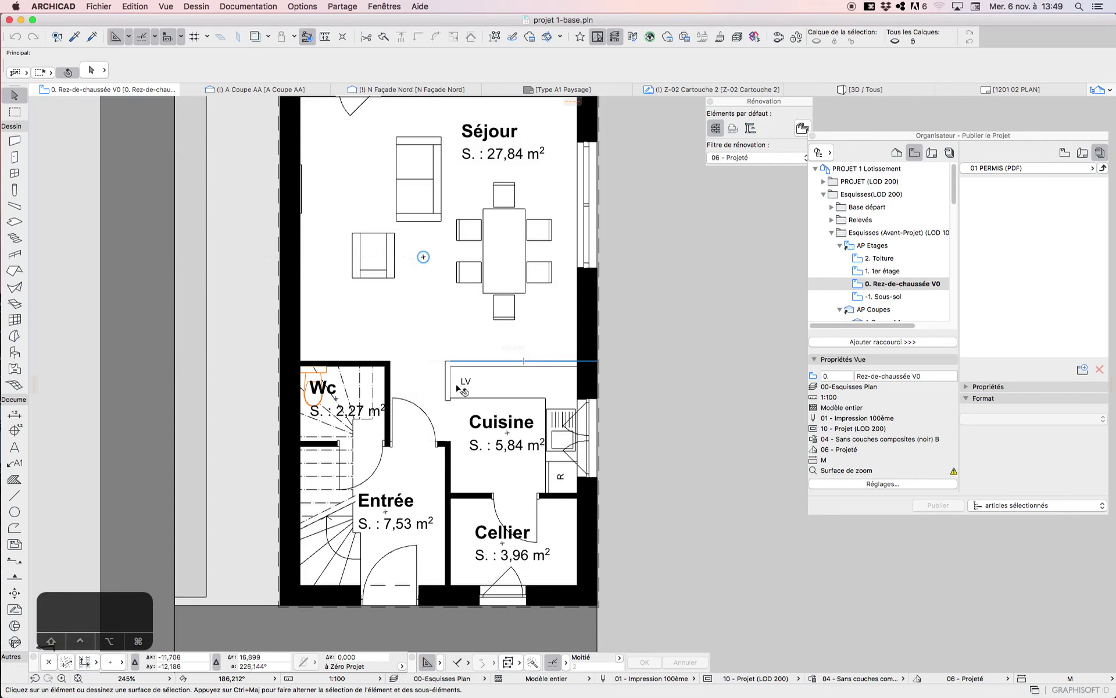
pyautogui.scroll(-3, 477, 367)
pyautogui.scroll(3, 487, 346)
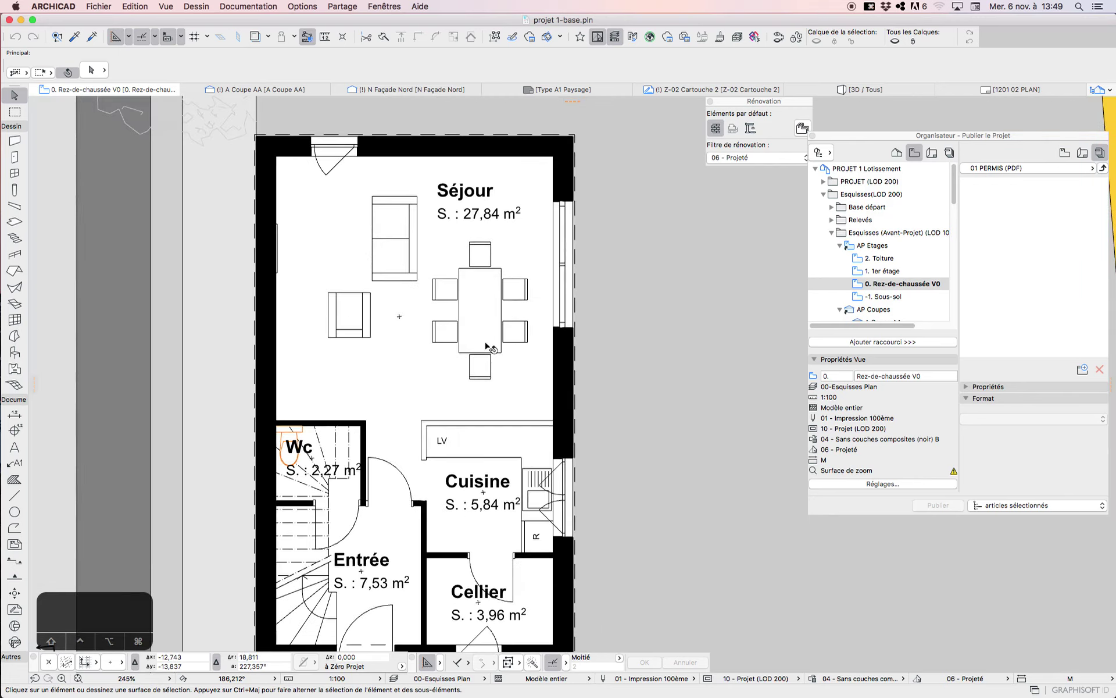
pyautogui.click(474, 207)
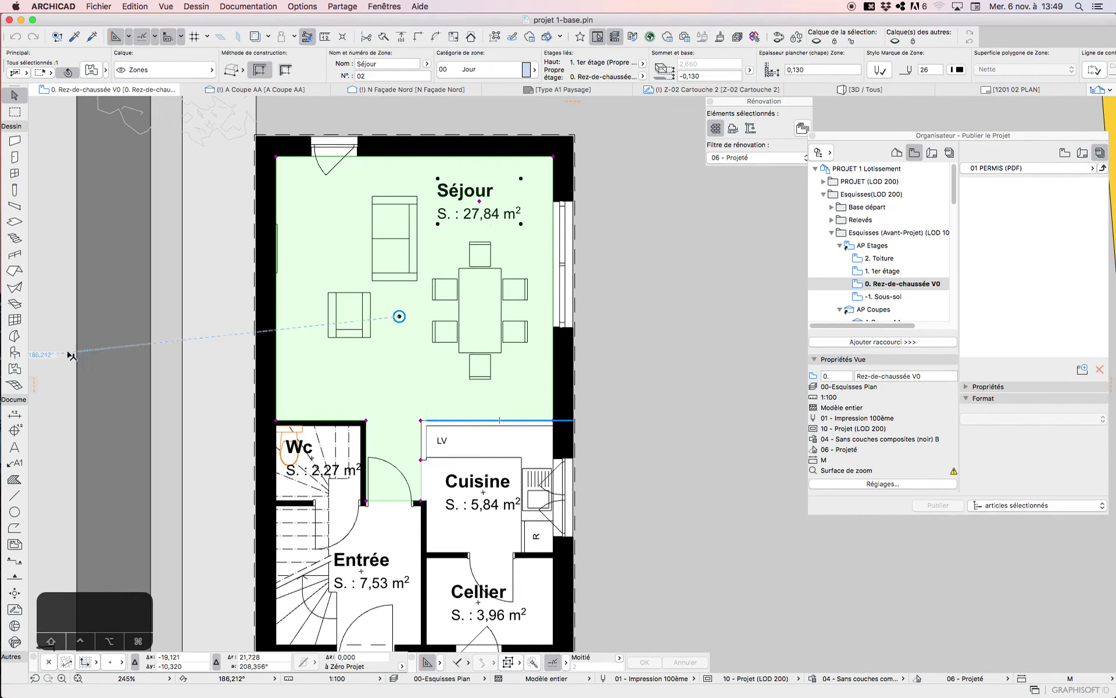
pyautogui.click(14, 368)
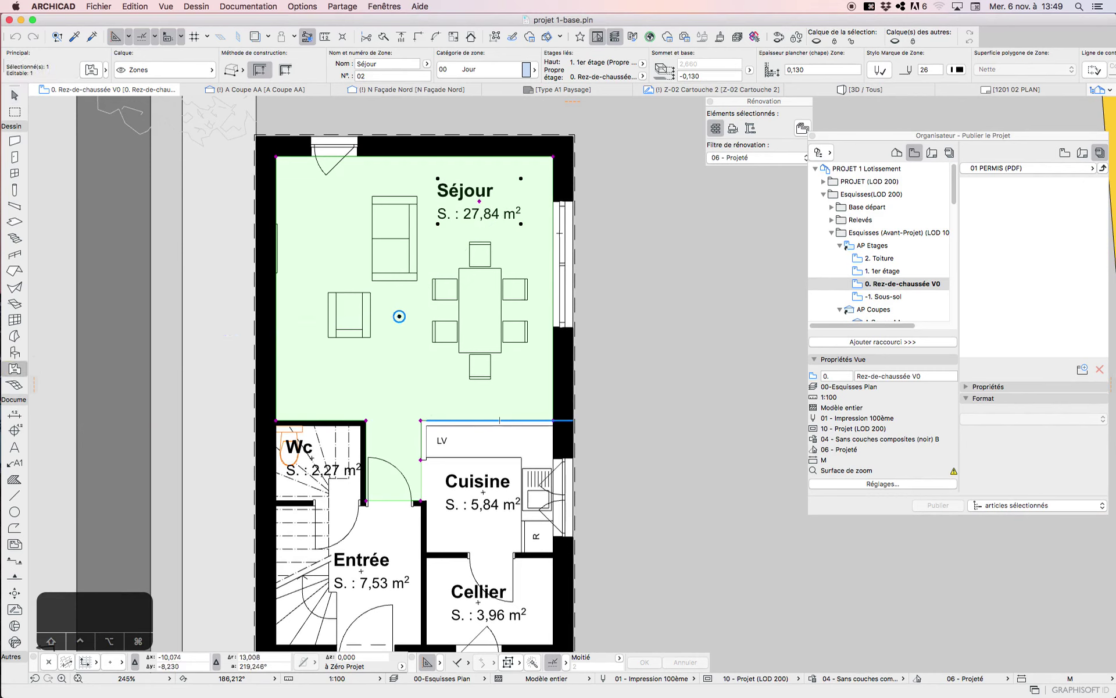
pyautogui.press('Escape')
pyautogui.press('Escape')
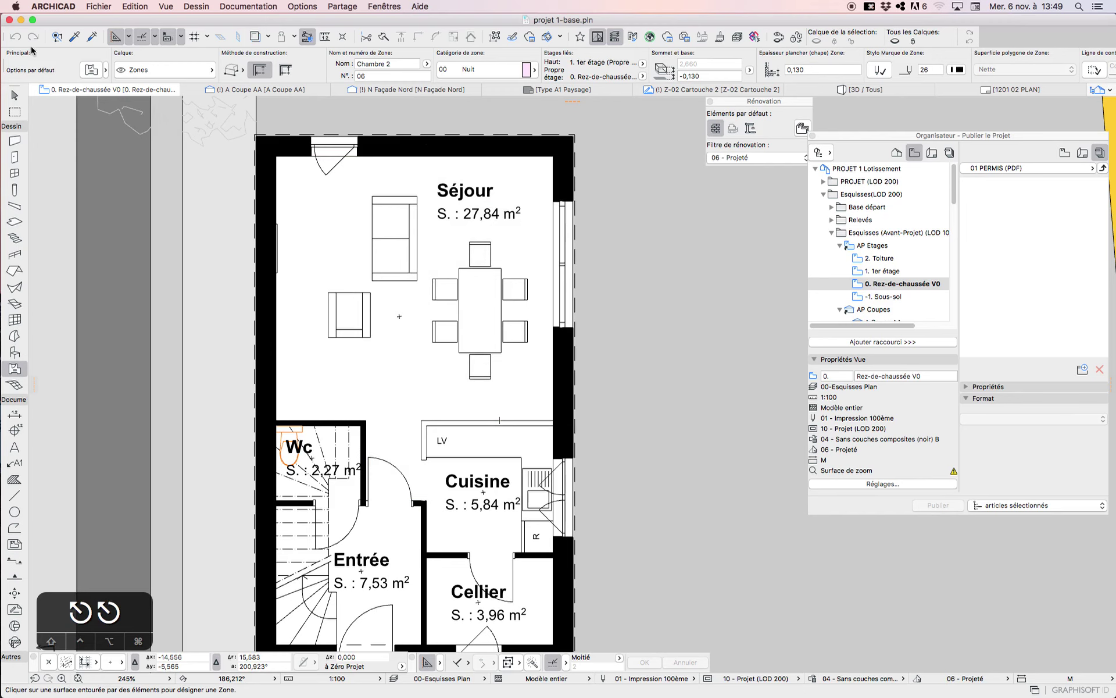
# Delete the existing Séjour zone from the ground-floor plan
pyautogui.click(15, 95)
pyautogui.click(477, 209)
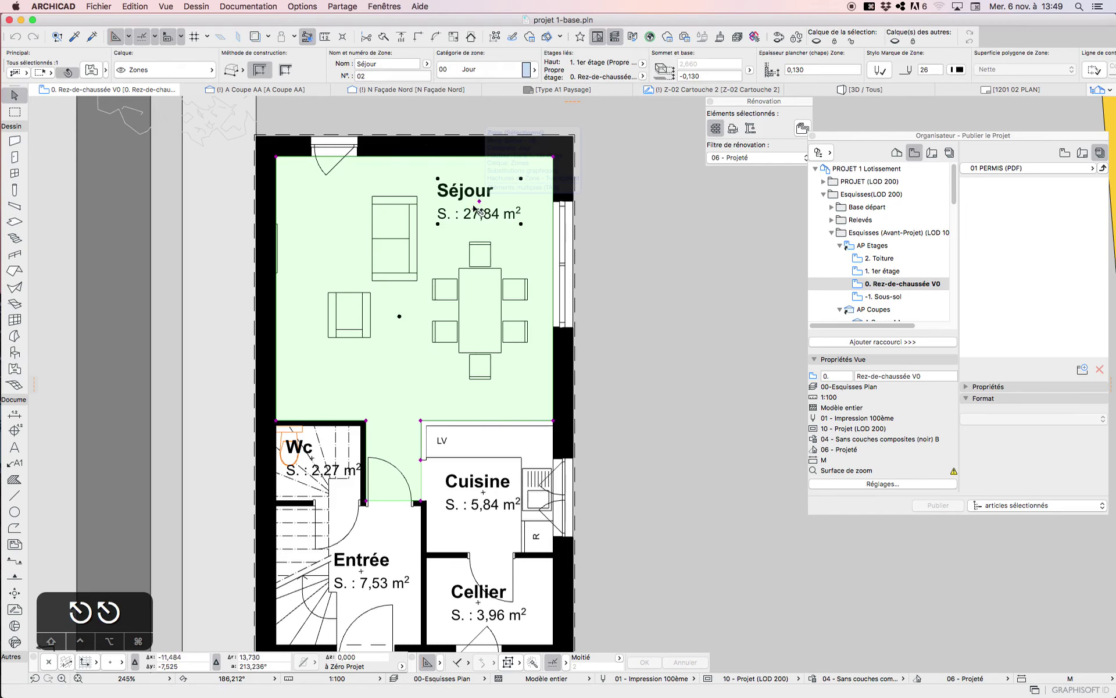
pyautogui.press('Delete')
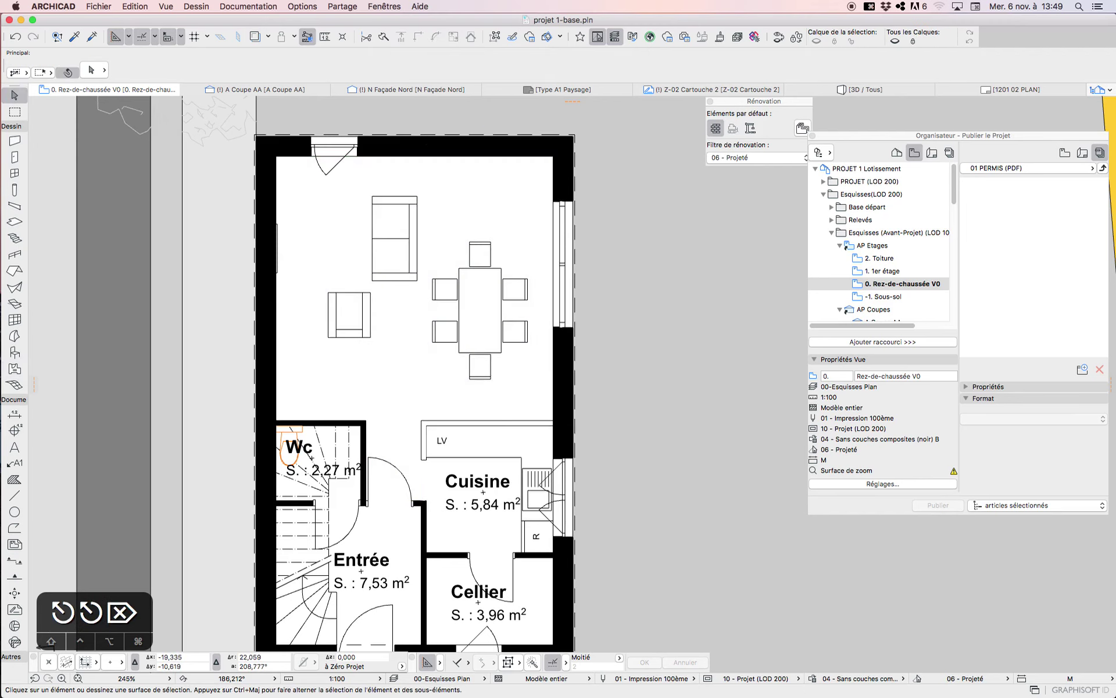
# Create an automatically bounded zone in the living room and place its stamp between the sofa and the dining table
pyautogui.click(15, 369)
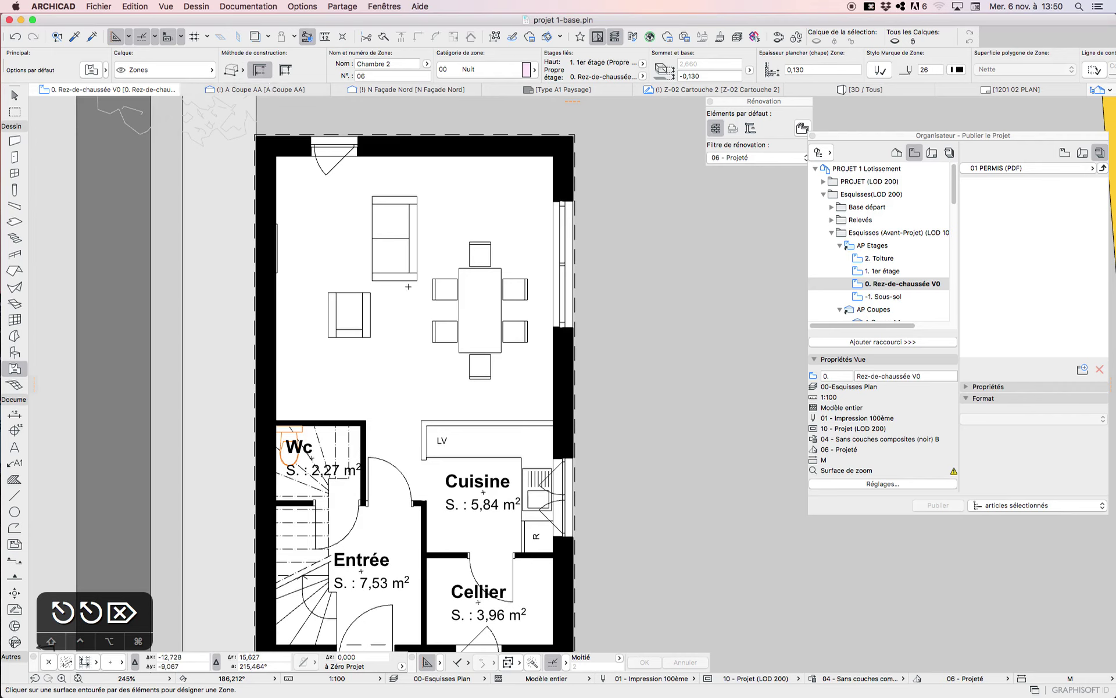
pyautogui.click(448, 212)
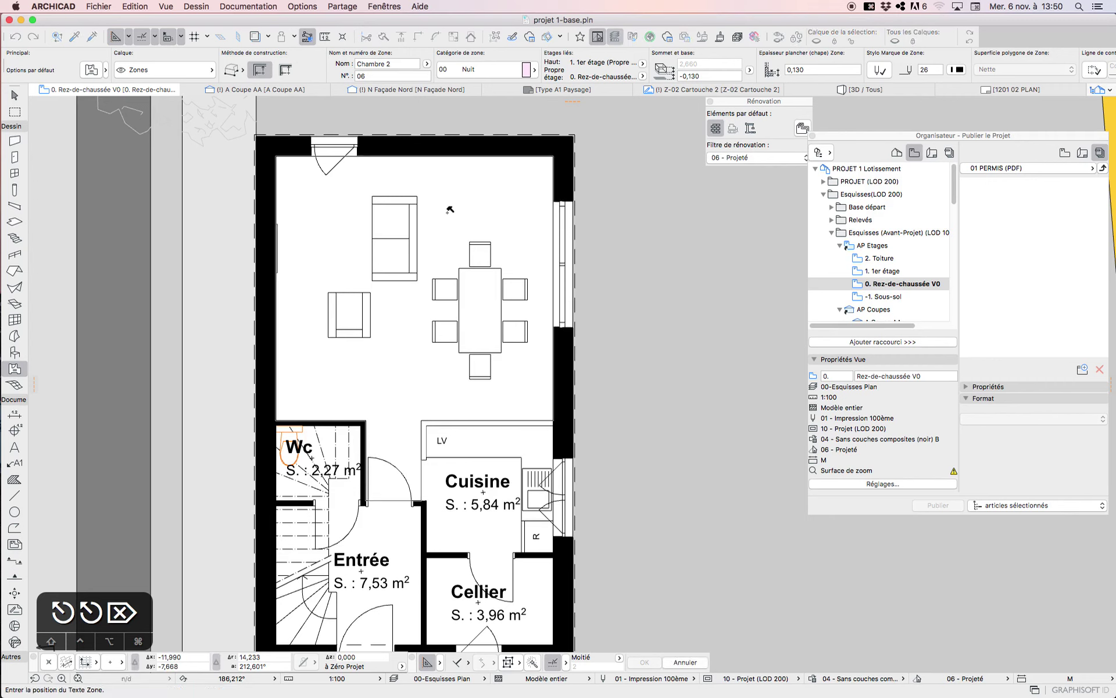
pyautogui.click(447, 210)
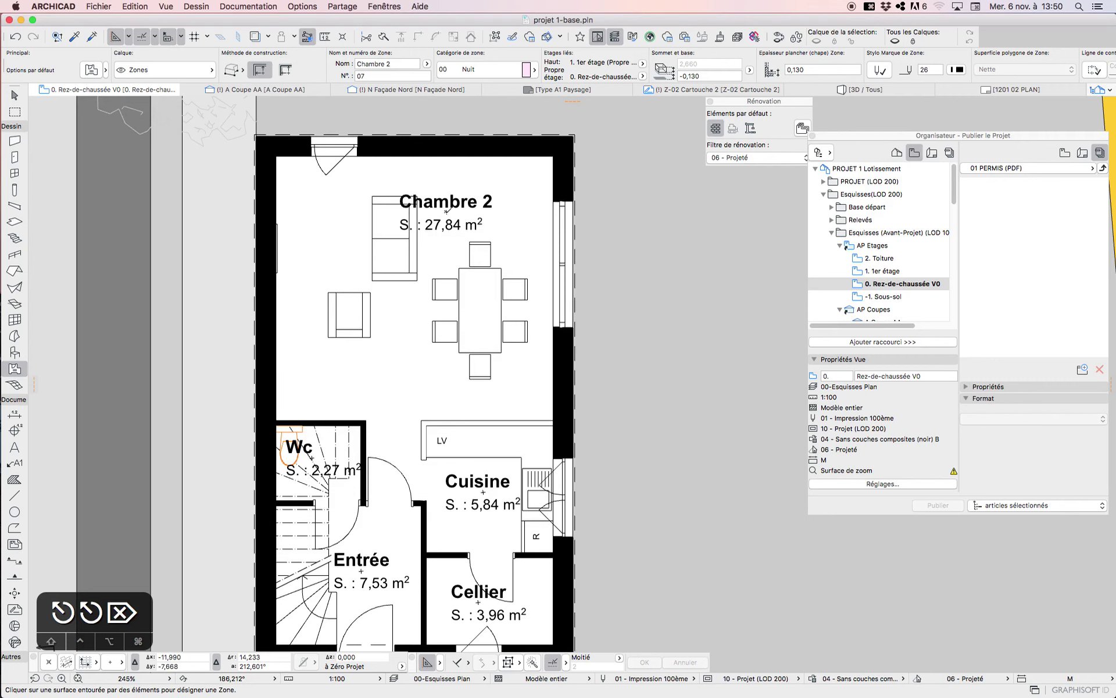
# Examine the new living-room zone's outline and the zone-boundary line separating it from the kitchen
pyautogui.hotkey('shift', 'F1')
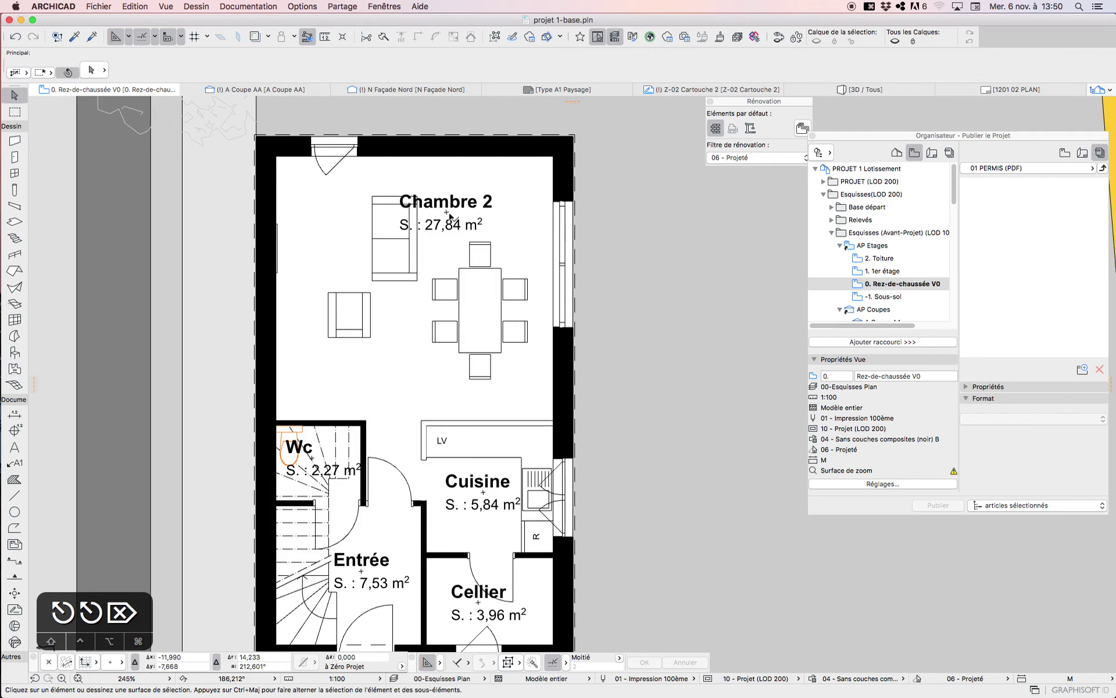
pyautogui.click(448, 215)
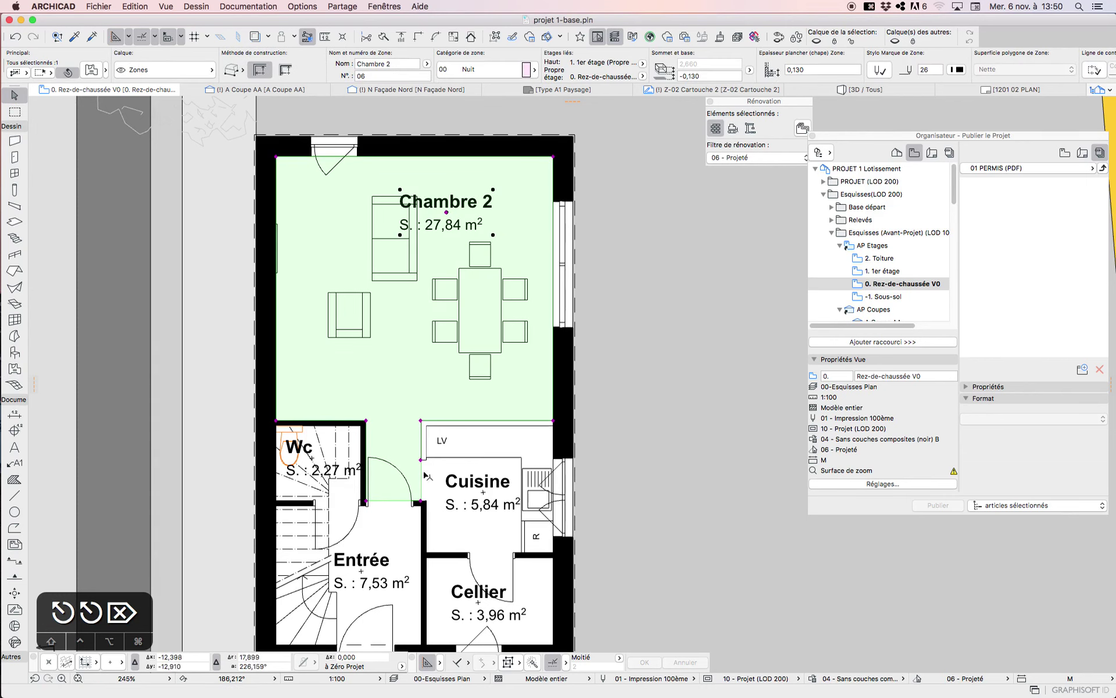
pyautogui.press('Escape')
pyautogui.press('Escape')
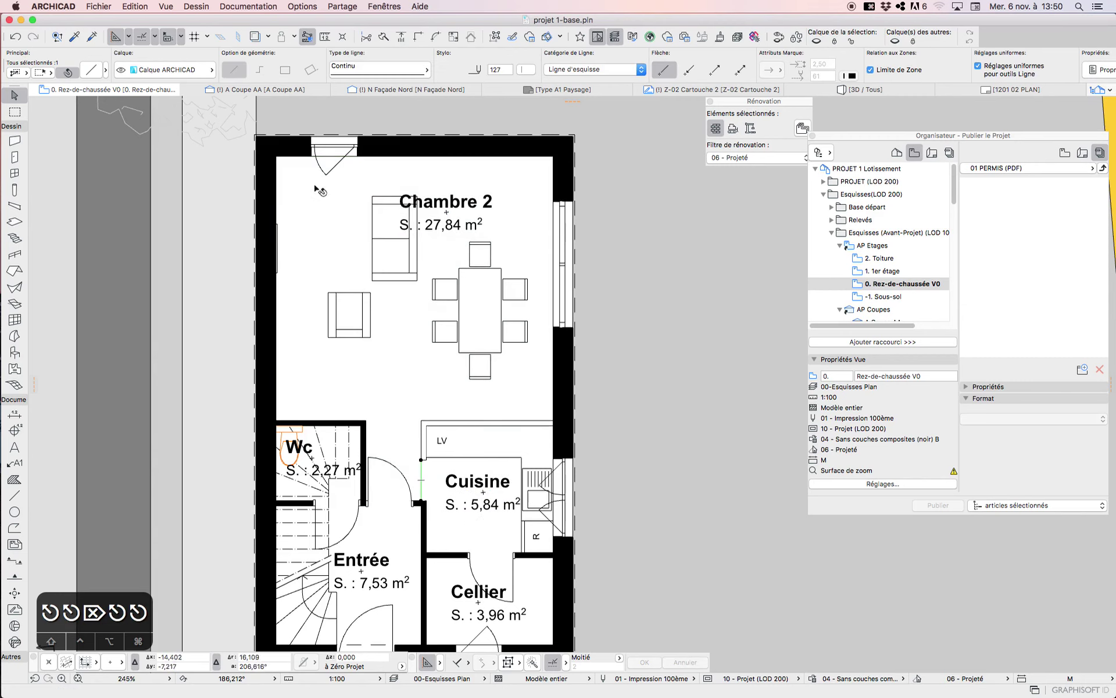
pyautogui.press('space')
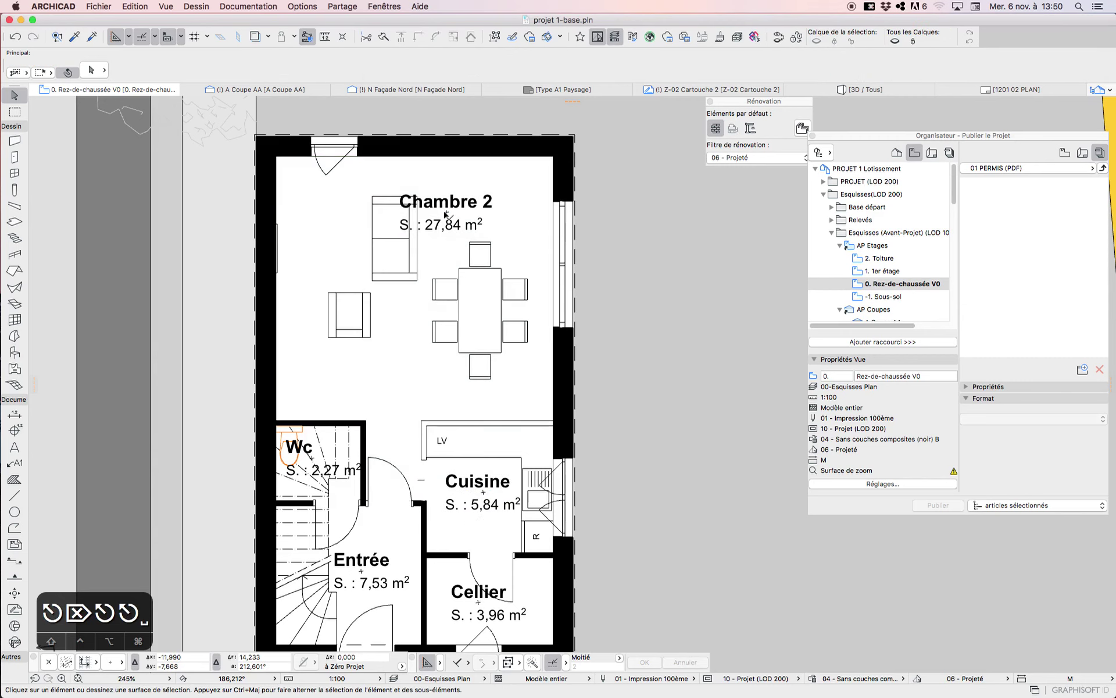
# Rename the living-room zone as Séjour
pyautogui.click(445, 214)
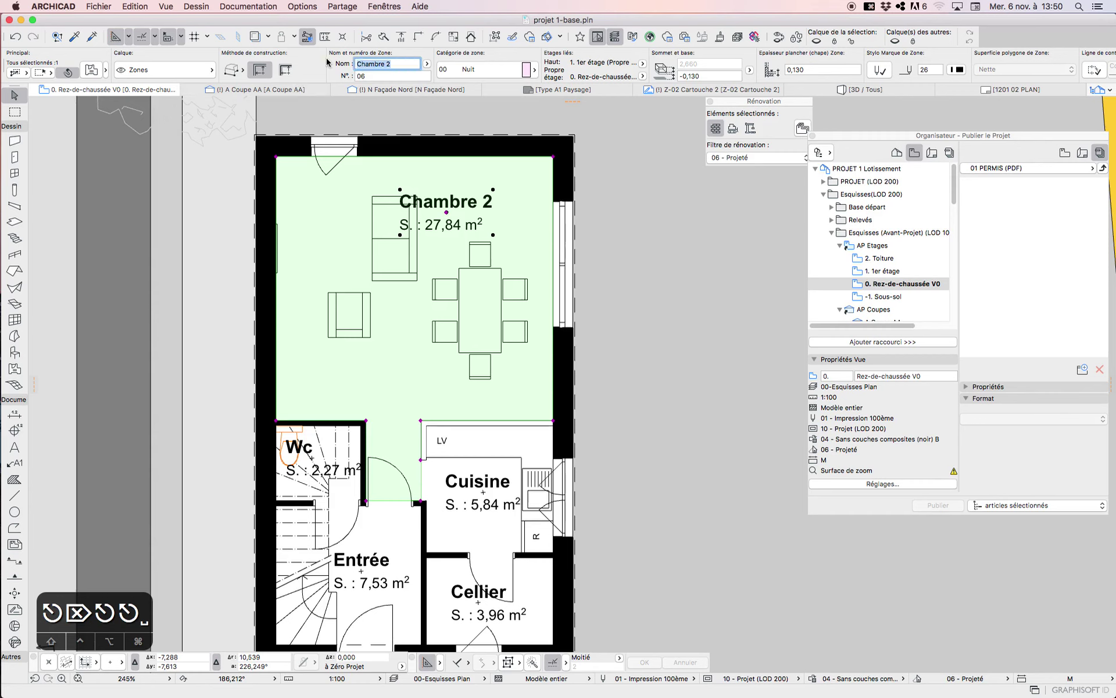
pyautogui.write('Se')
pyautogui.press('BackSpace')
pyautogui.write('é')
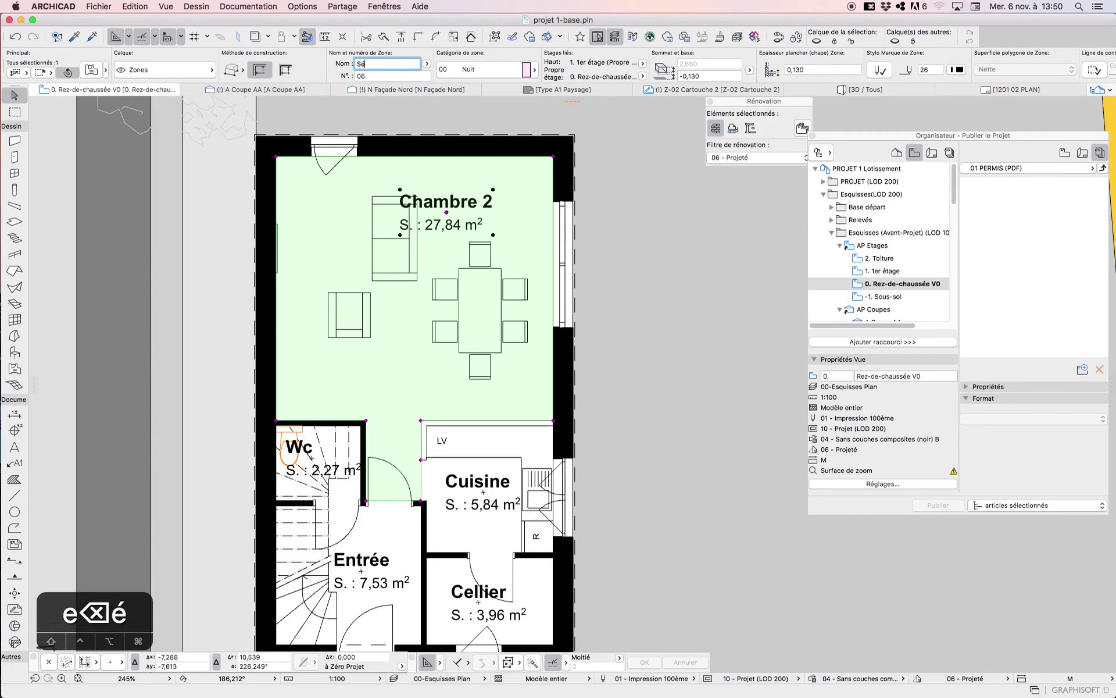
pyautogui.write('jour')
pyautogui.press('Return')
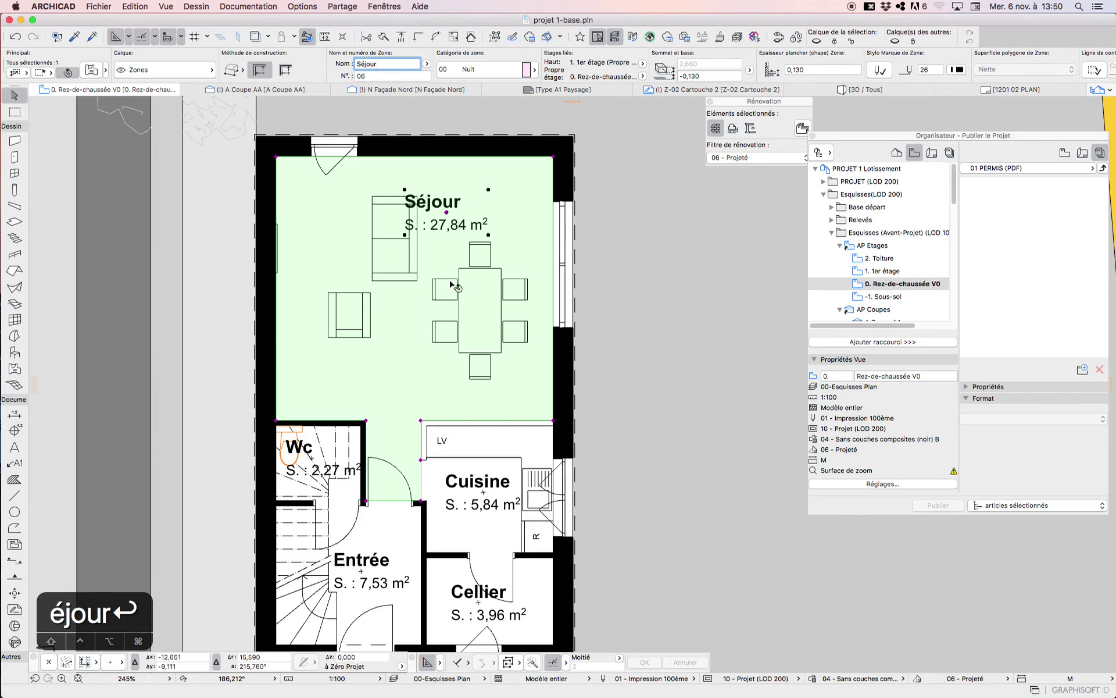
# Hide the layer of the Séjour zone so the plan shows no zones
pyautogui.click(198, 163)
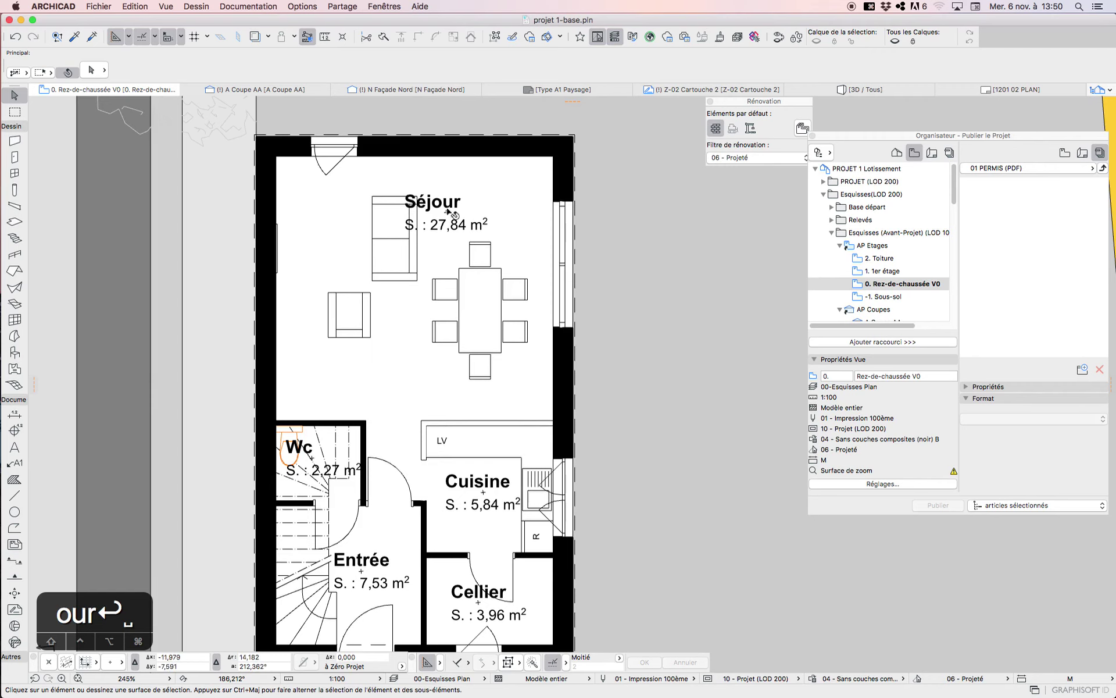
pyautogui.click(447, 210)
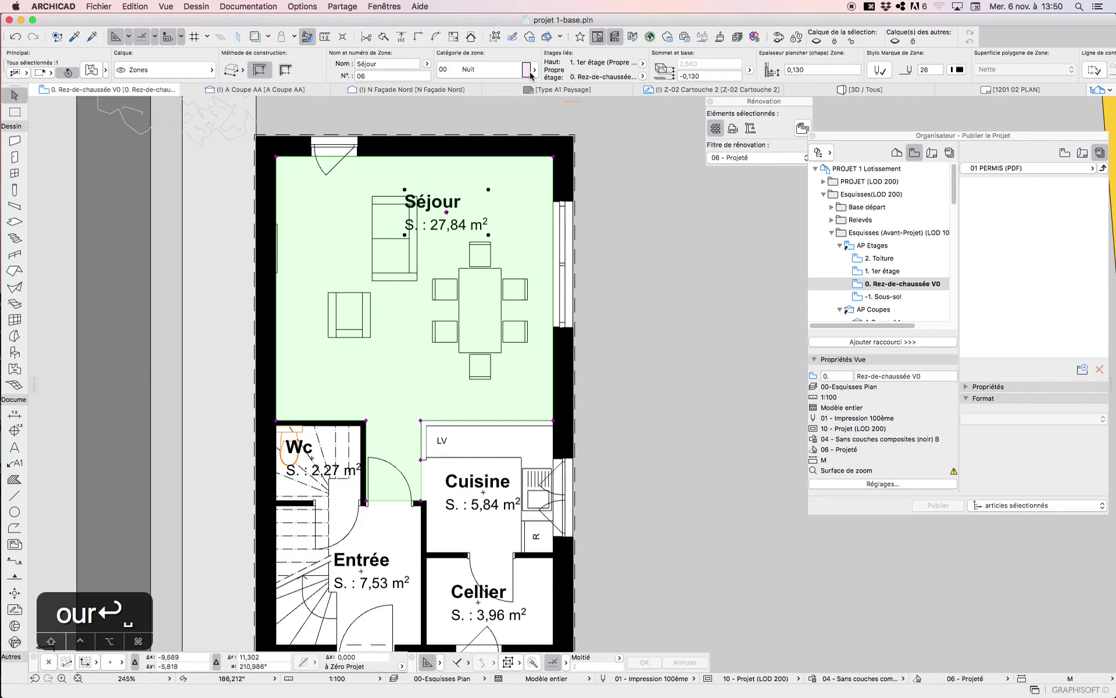
pyautogui.click(817, 42)
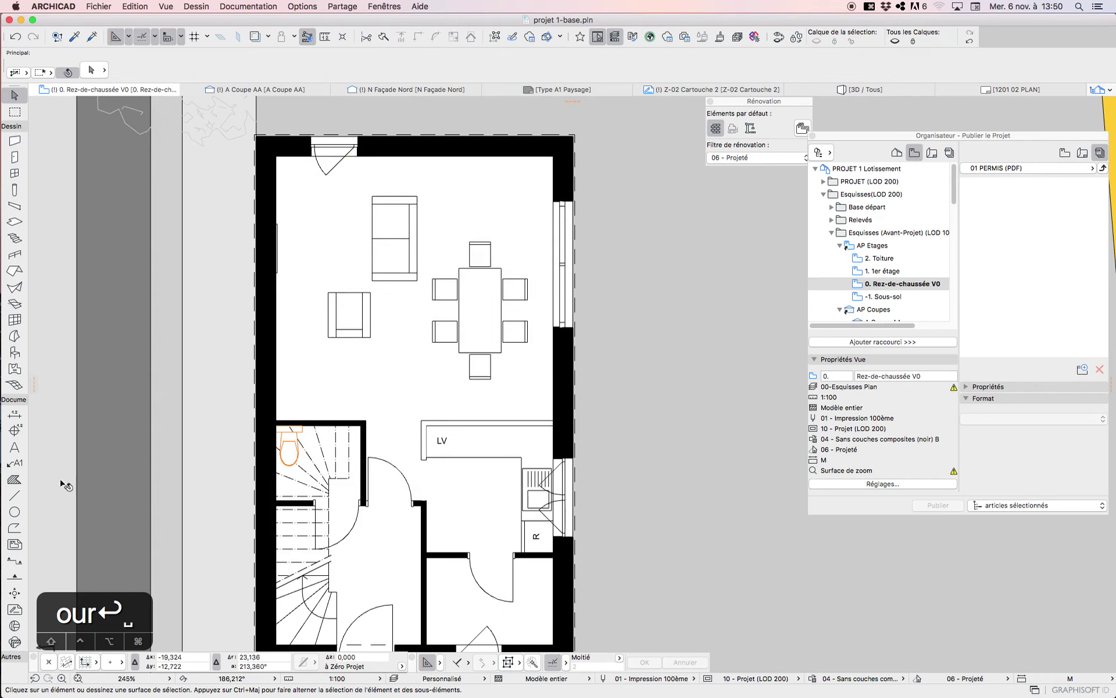
# Fill the open living room and kitchen space with a 75 % fill on the Logement Hachures layer using the Magic Wand
pyautogui.click(15, 479)
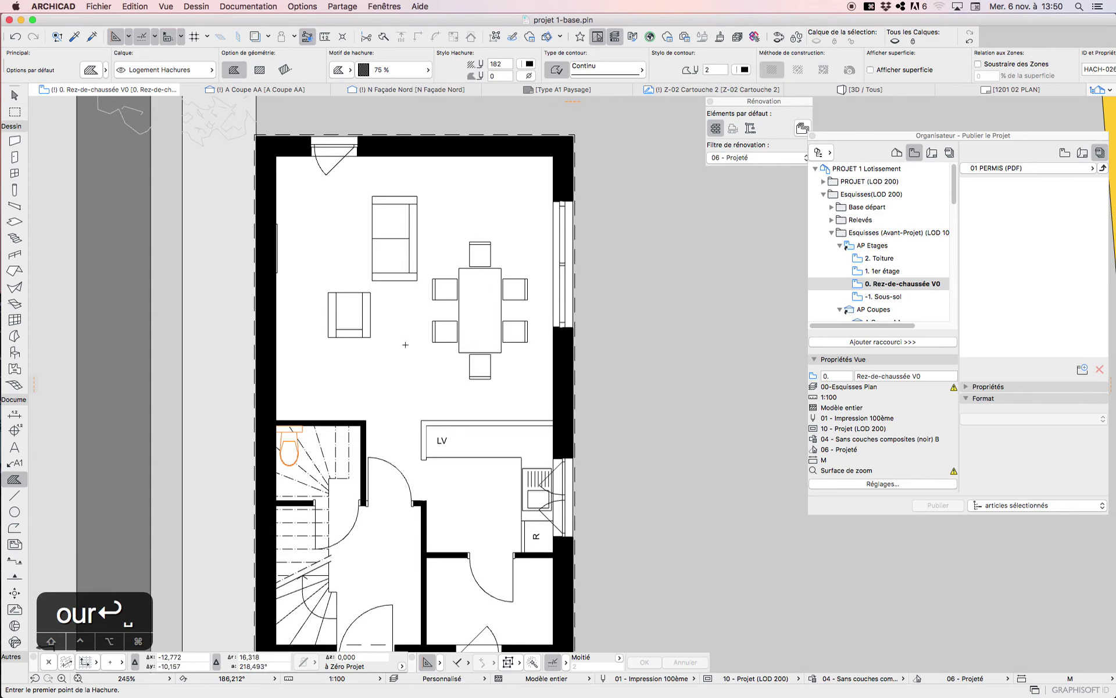
pyautogui.press('space')
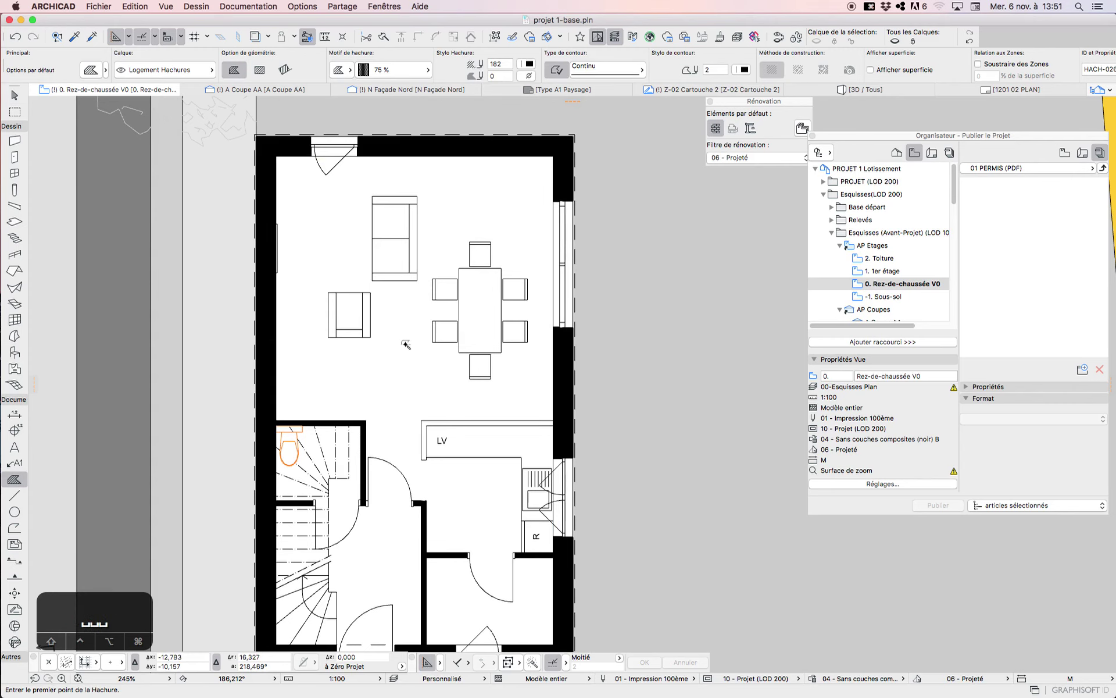
pyautogui.click(454, 203)
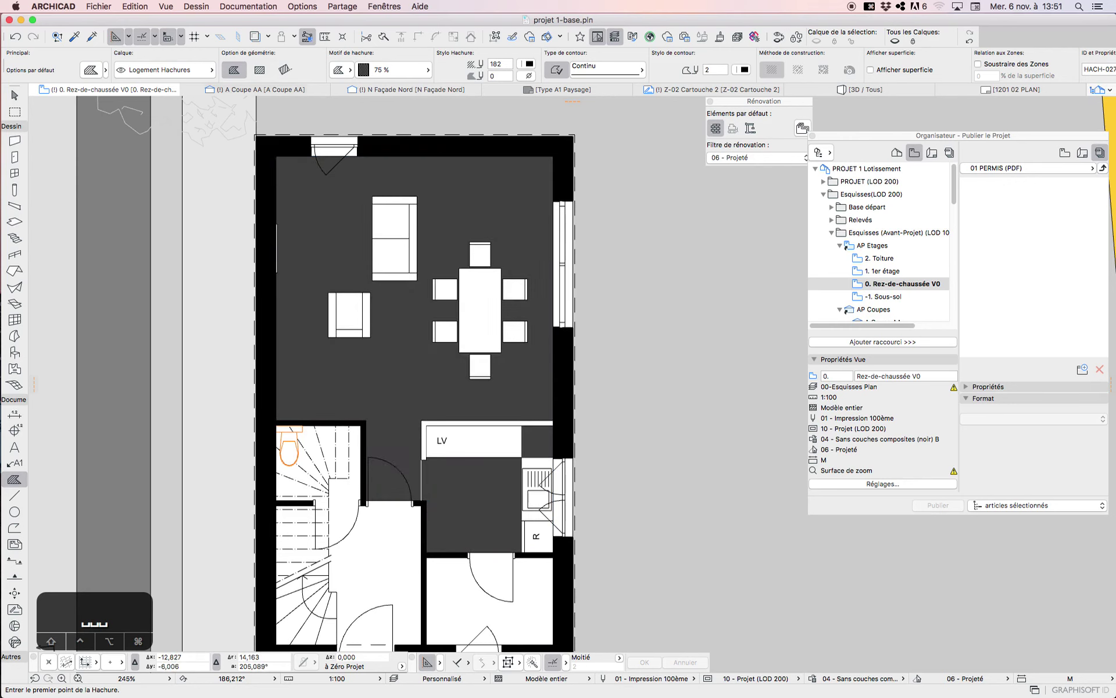
# Subtract the kitchen area from the fill, leaving only the living room and the passage up to the entrance door covered
pyautogui.click(15, 96)
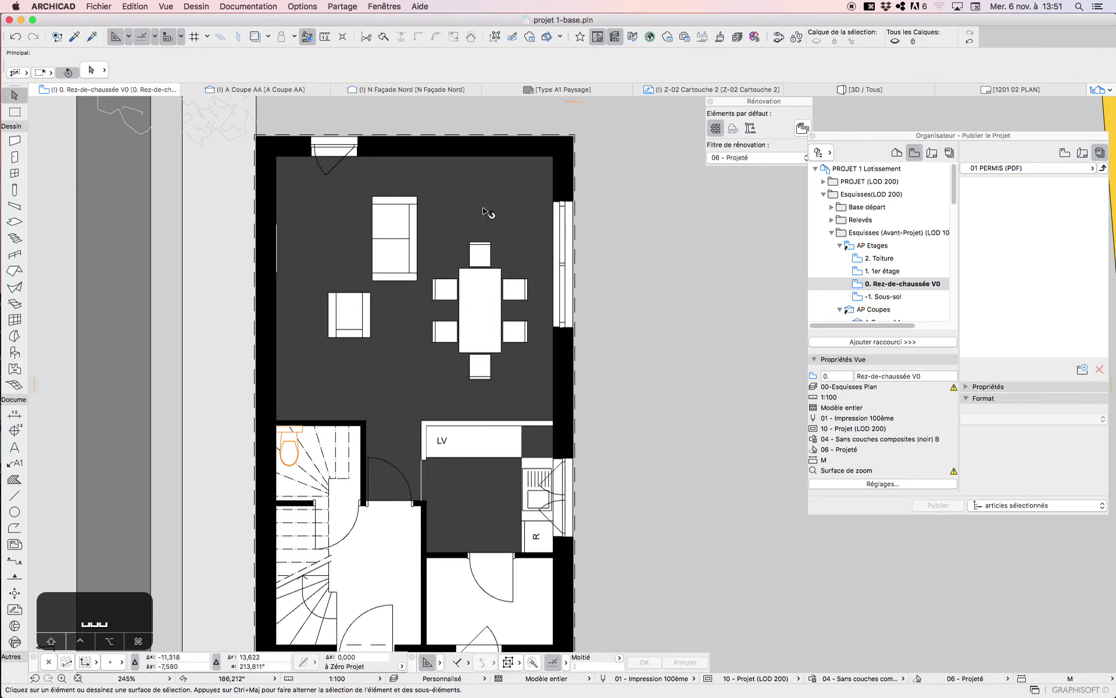
pyautogui.click(489, 213)
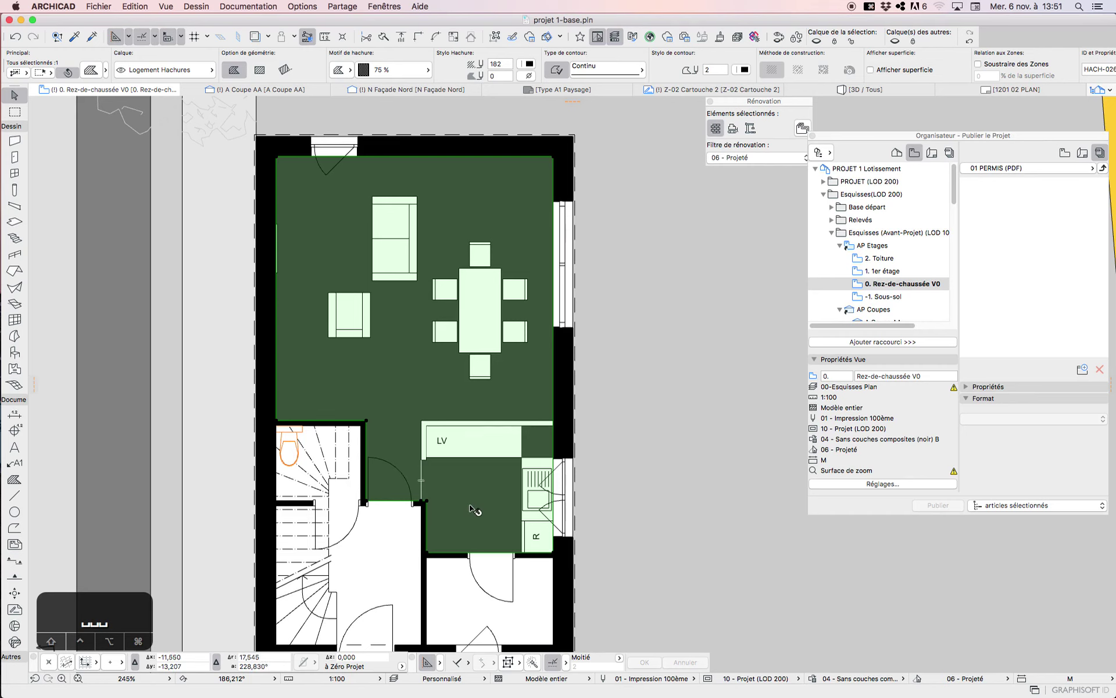
pyautogui.click(485, 551)
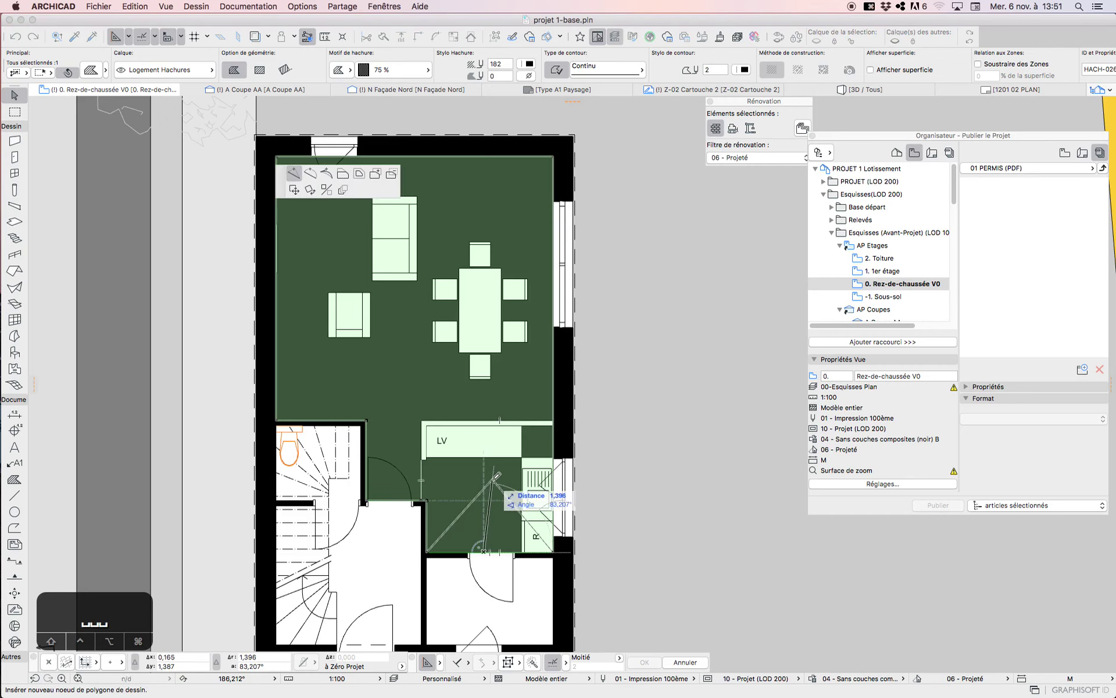
pyautogui.click(343, 173)
pyautogui.click(428, 419)
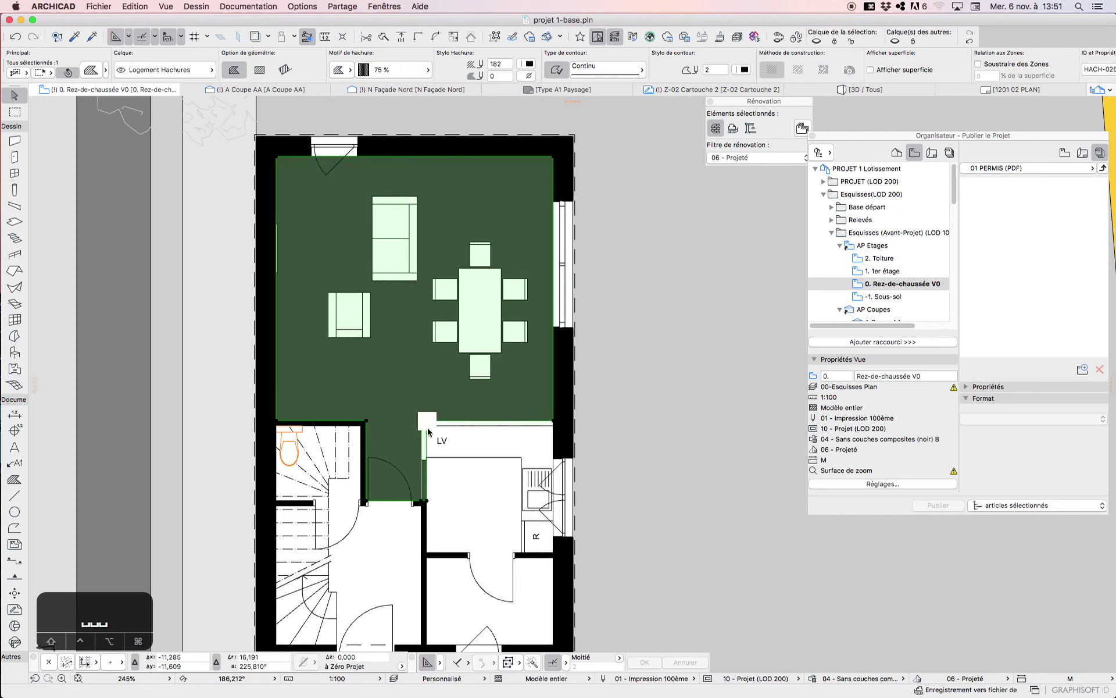
pyautogui.click(425, 476)
pyautogui.click(425, 417)
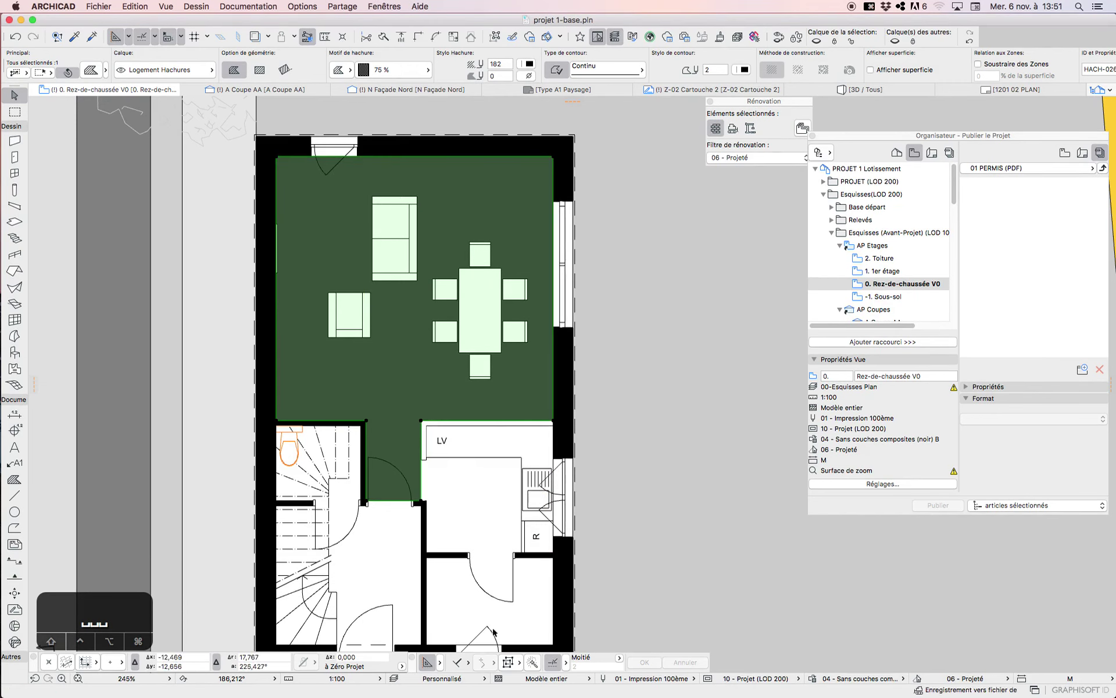
# Turn on the area display (Afficher superficie) for the living-room fill and check the option in its fill settings
pyautogui.keyDown('alt'); pyautogui.click(354, 217); pyautogui.keyUp('alt')
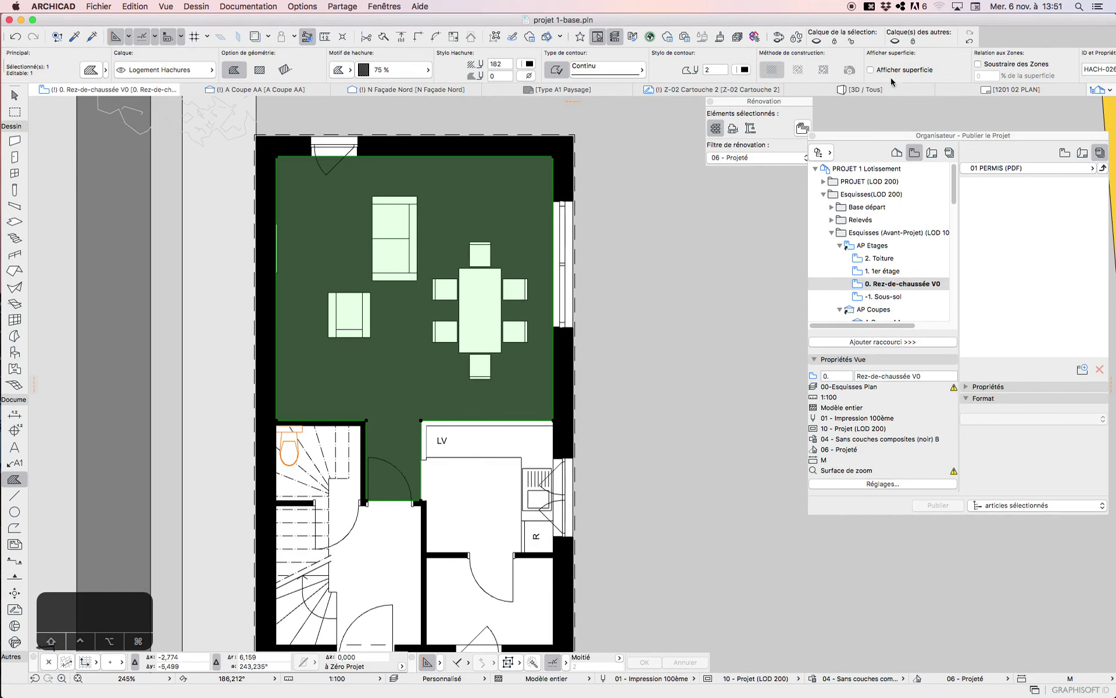
pyautogui.click(871, 70)
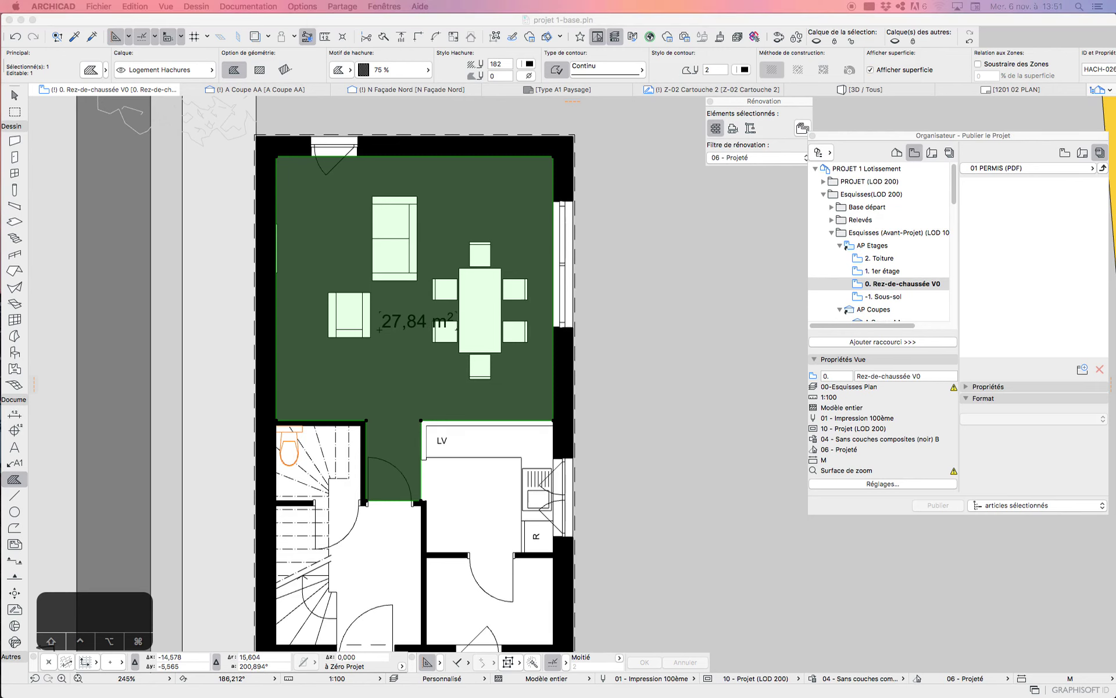
pyautogui.doubleClick(356, 387)
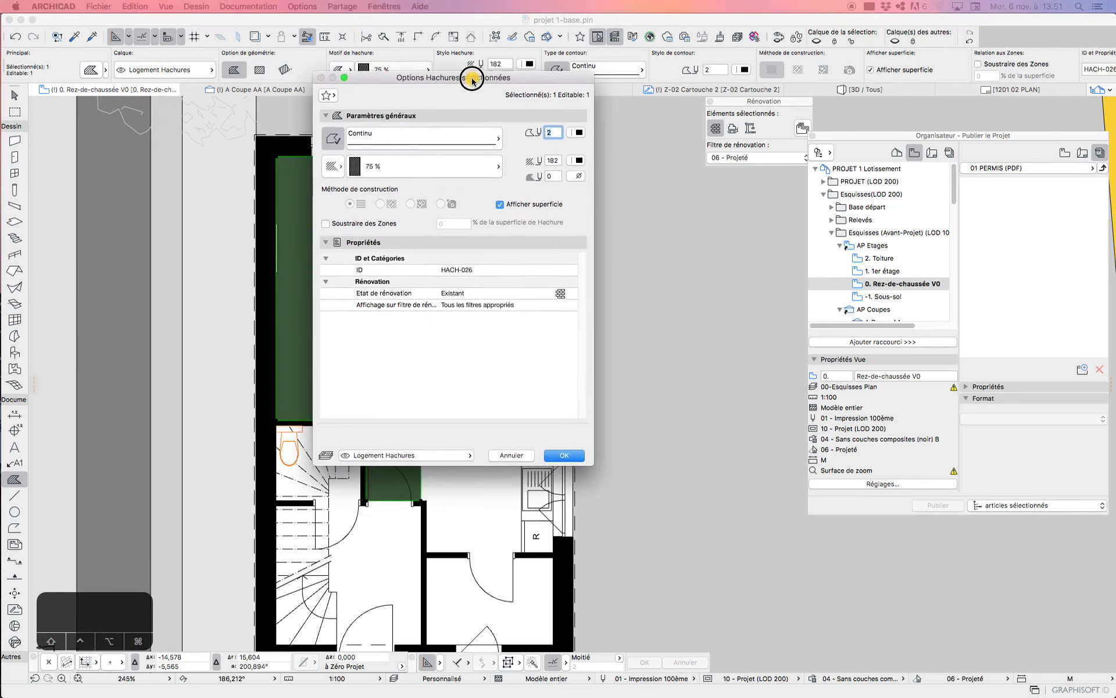
pyautogui.click(520, 458)
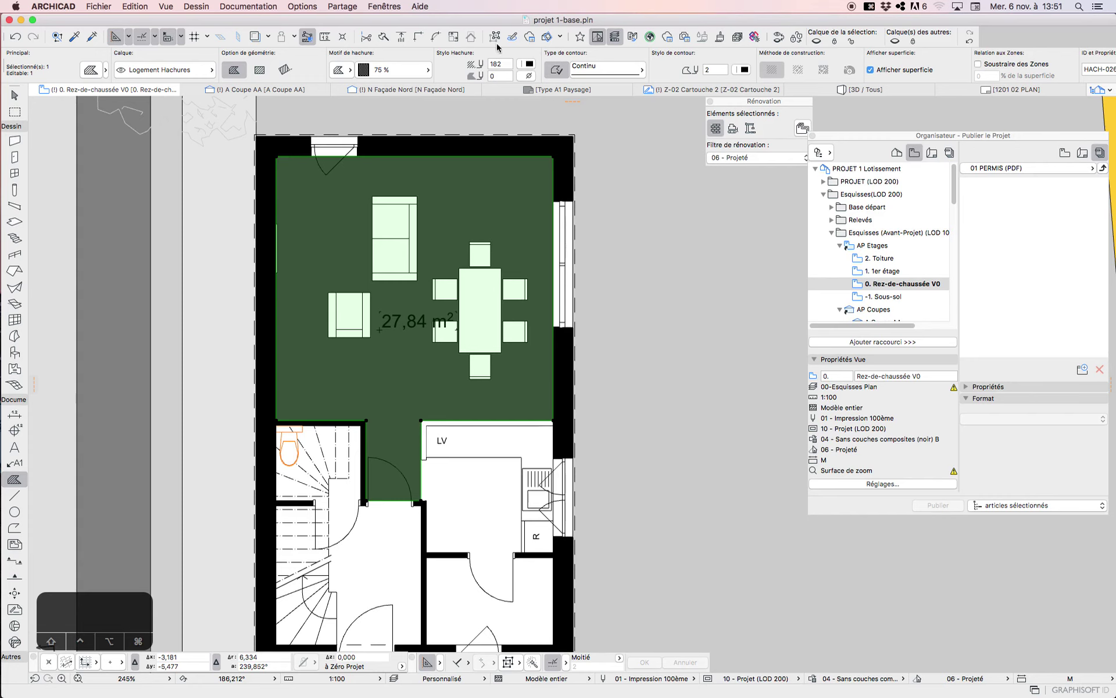
# Check which options, including Afficher superficie, are shown for the Hachure tool under Zone Informations in the work environment settings
pyautogui.click(98, 6)
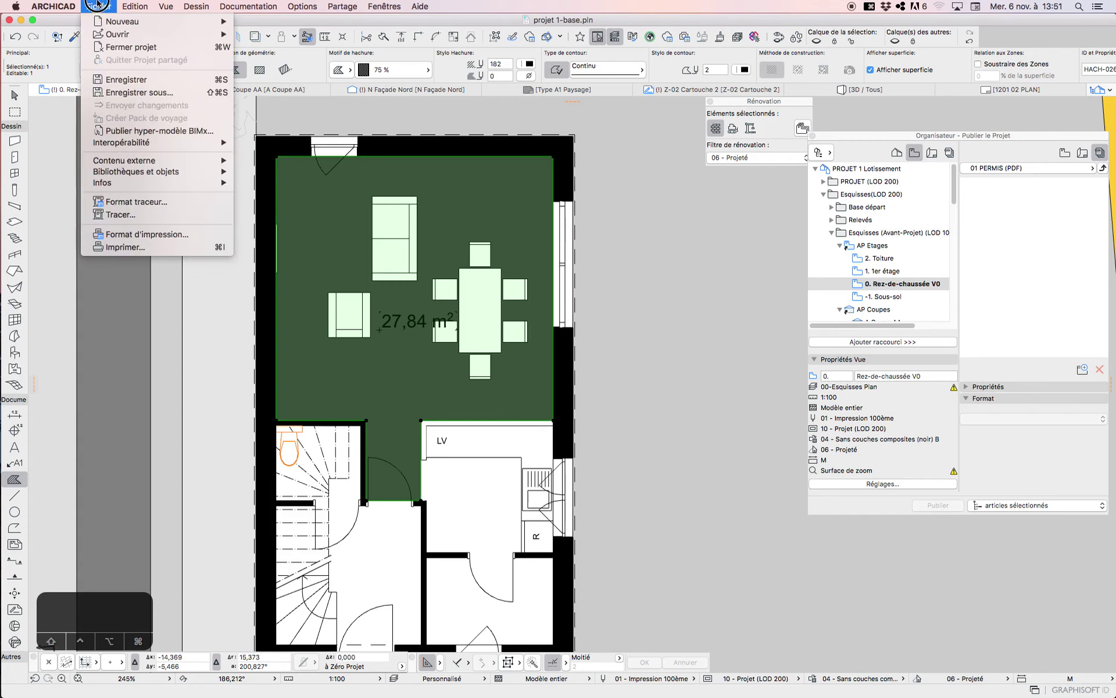
pyautogui.moveTo(53, 7)
pyautogui.click(87, 33)
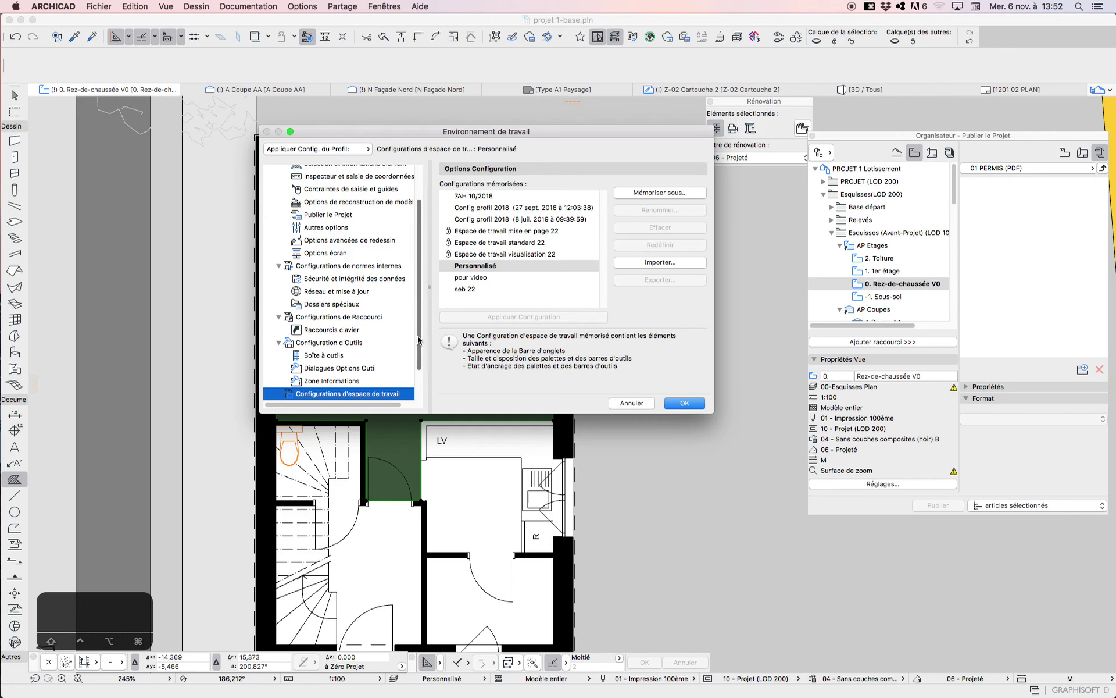
pyautogui.scroll(-2, 354, 295)
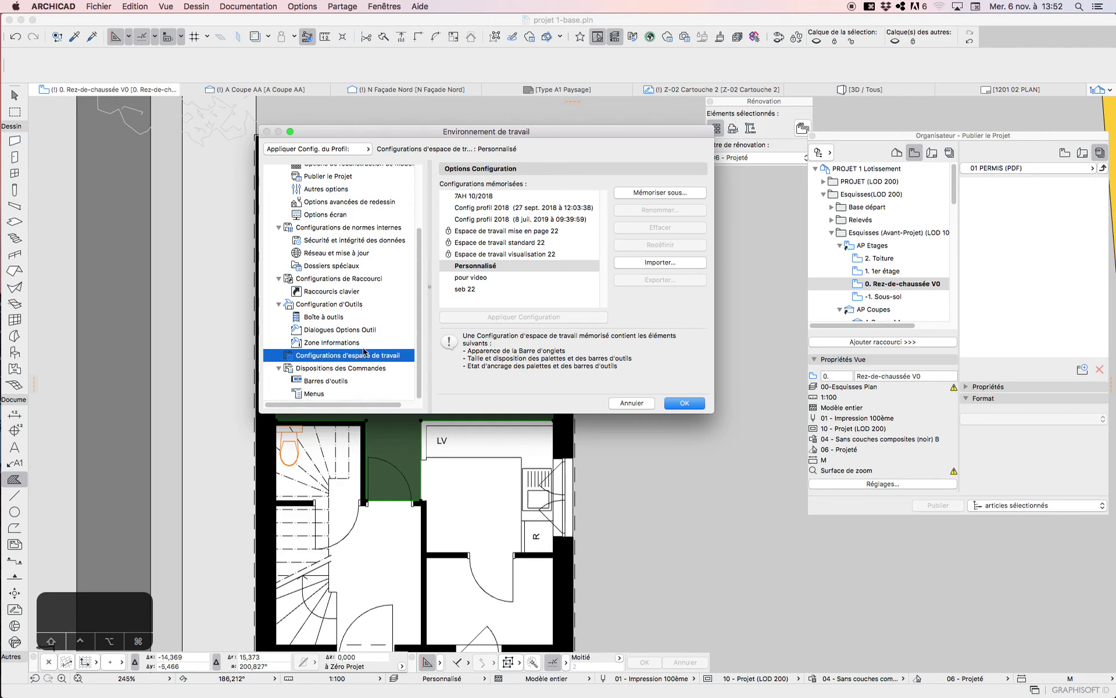
pyautogui.click(340, 348)
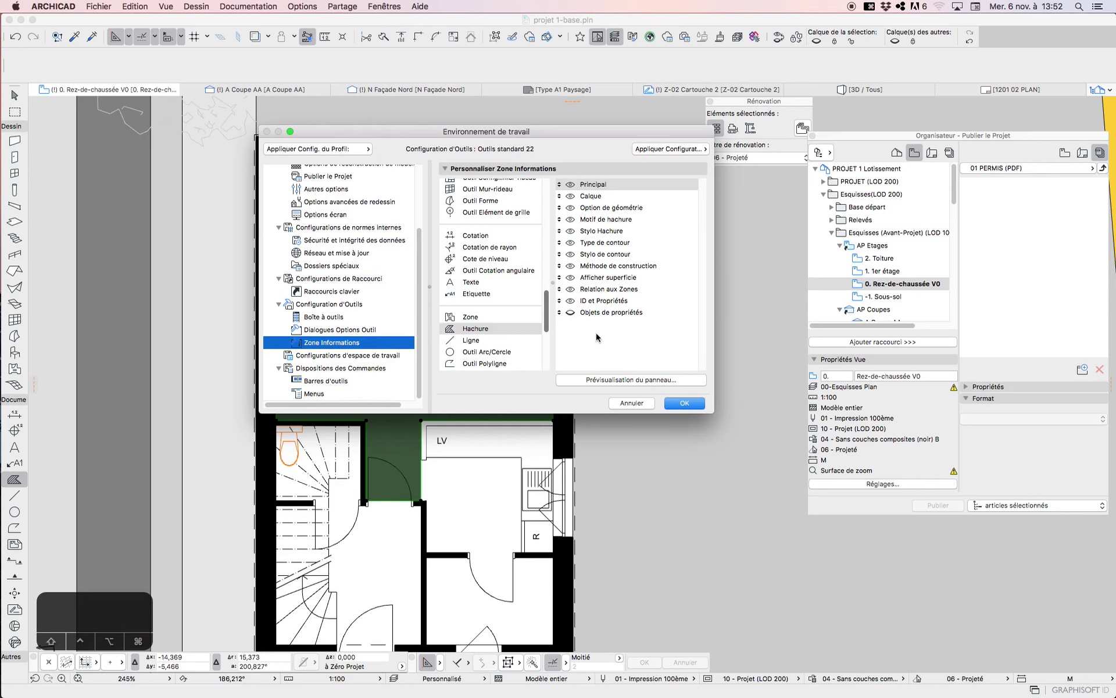
pyautogui.click(642, 407)
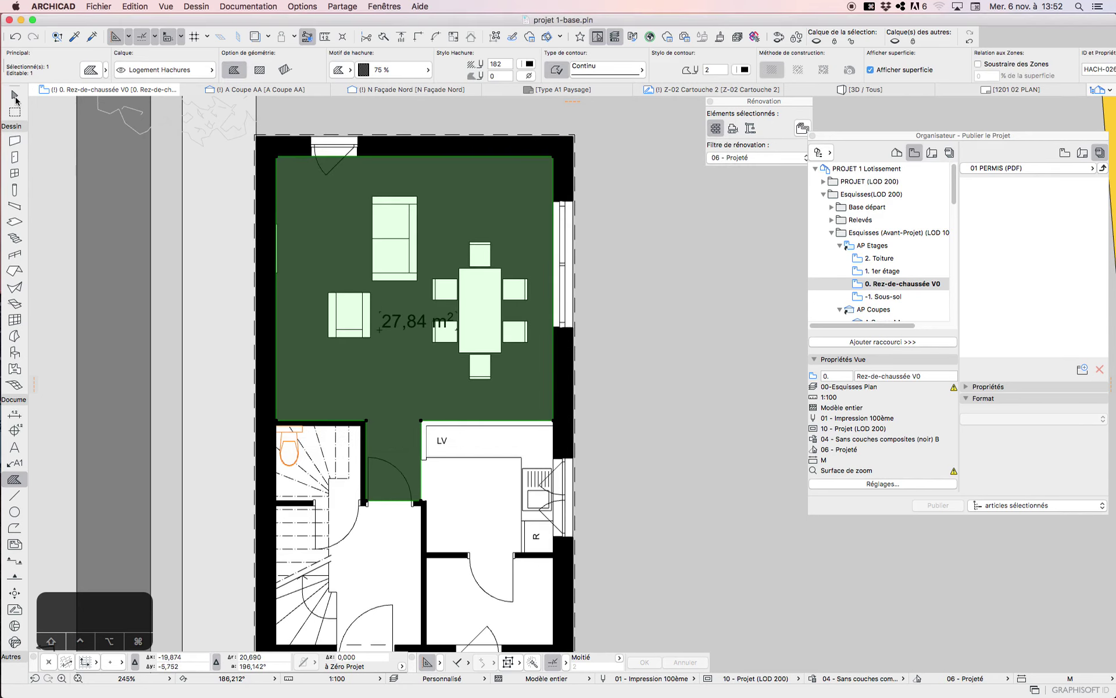
# Switch the living-room area text to custom text reading "Sejour" on a line above the measured value, and move it above the dining table
pyautogui.click(381, 320)
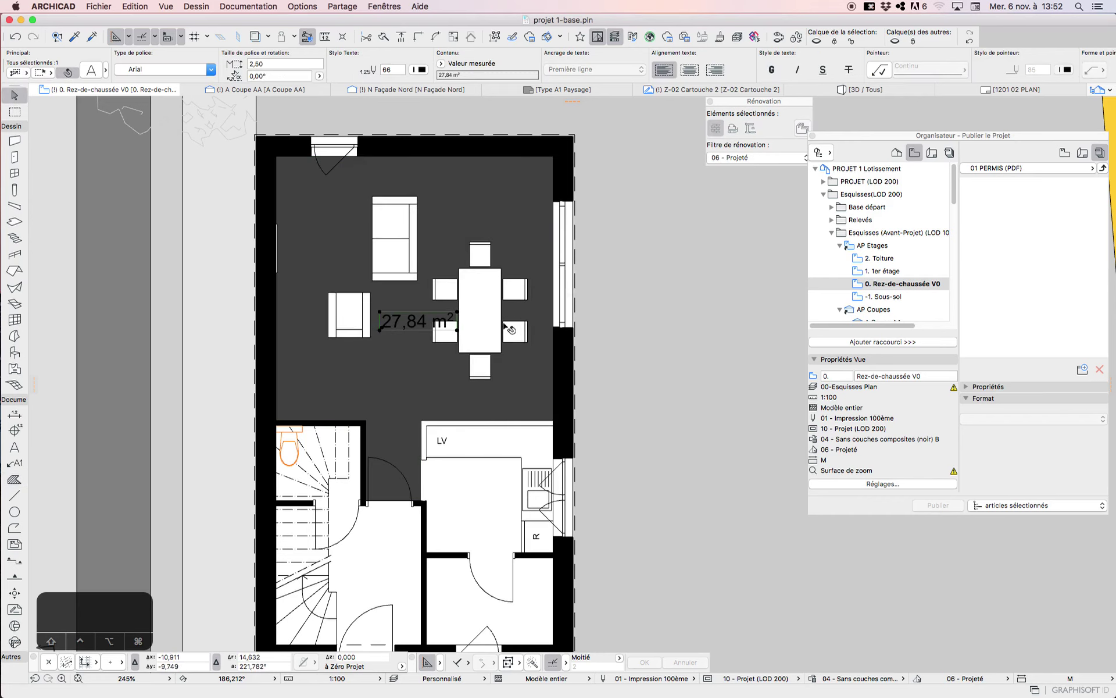
pyautogui.click(502, 64)
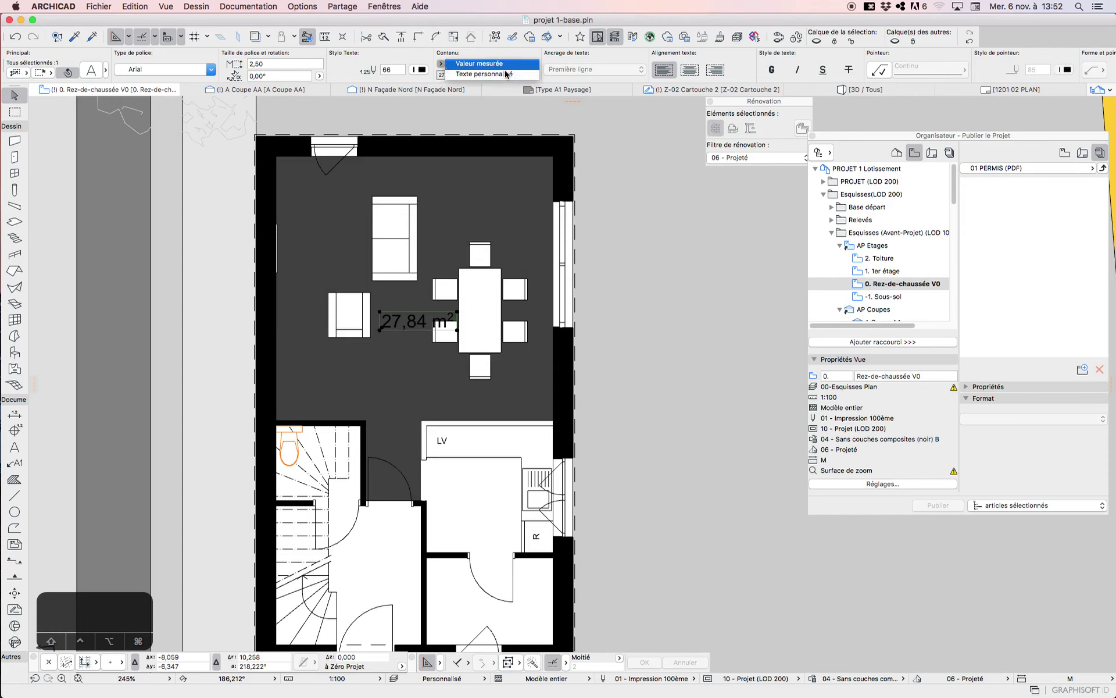
pyautogui.click(506, 74)
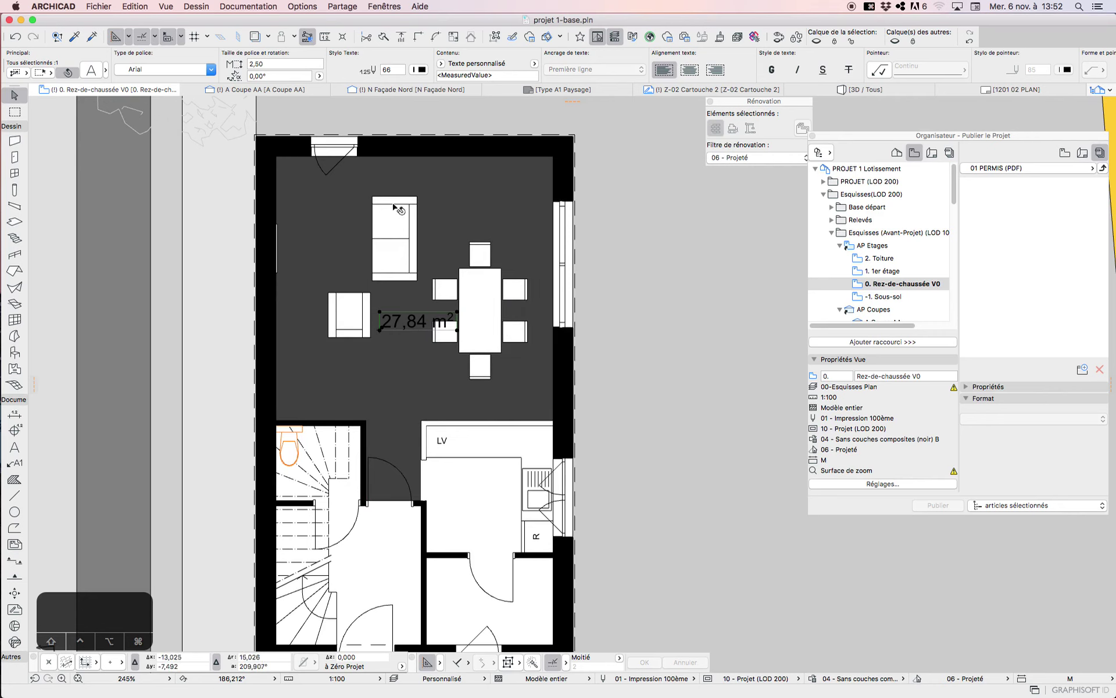
pyautogui.click(437, 76)
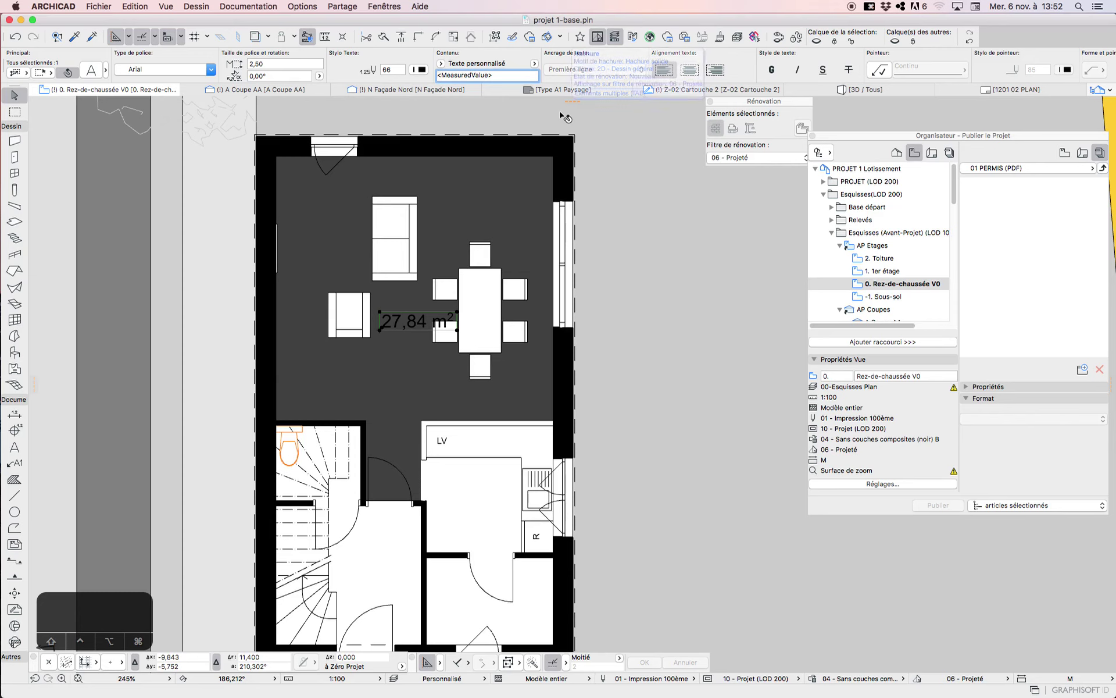
pyautogui.write('Sejour')
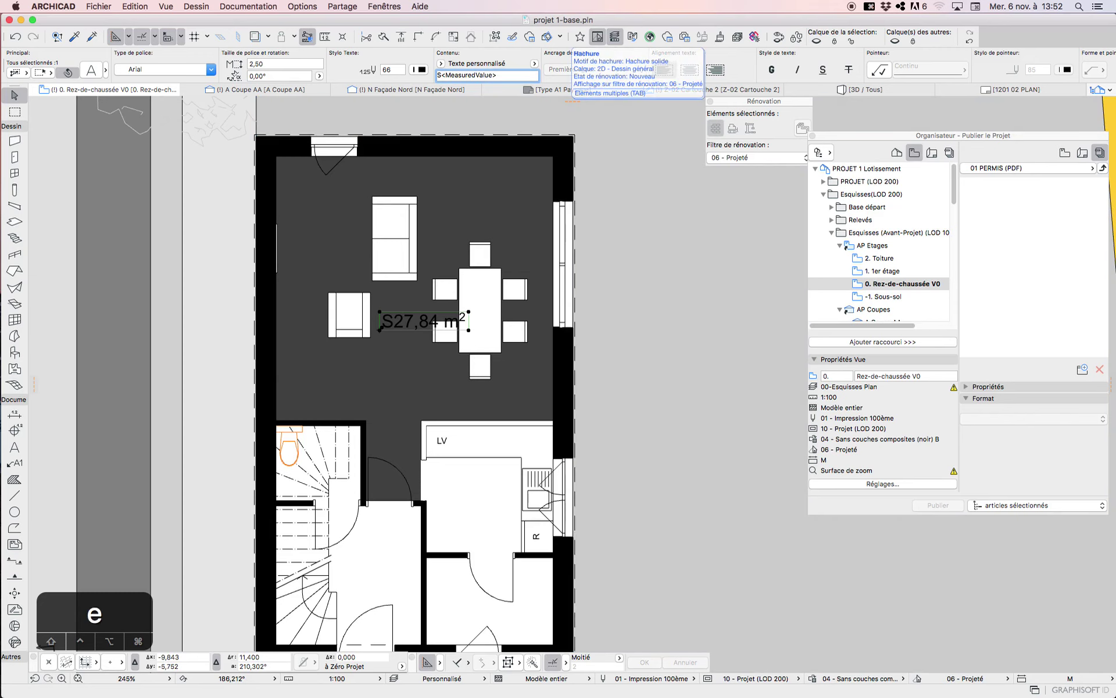
pyautogui.press('Return')
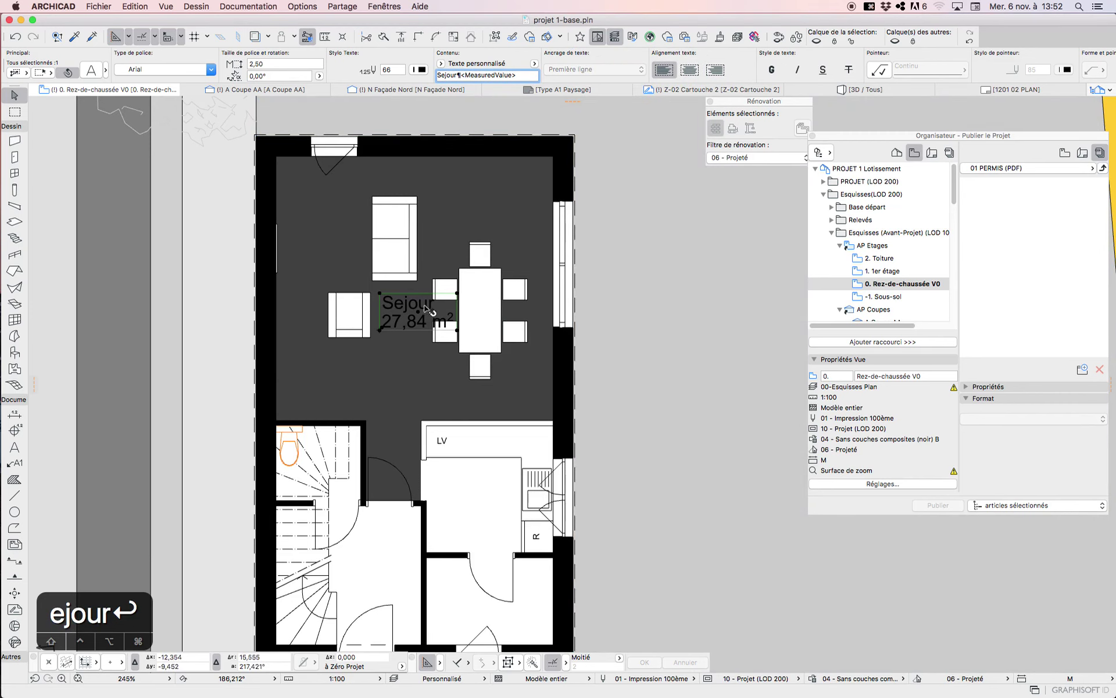
pyautogui.click(418, 311)
pyautogui.click(468, 208)
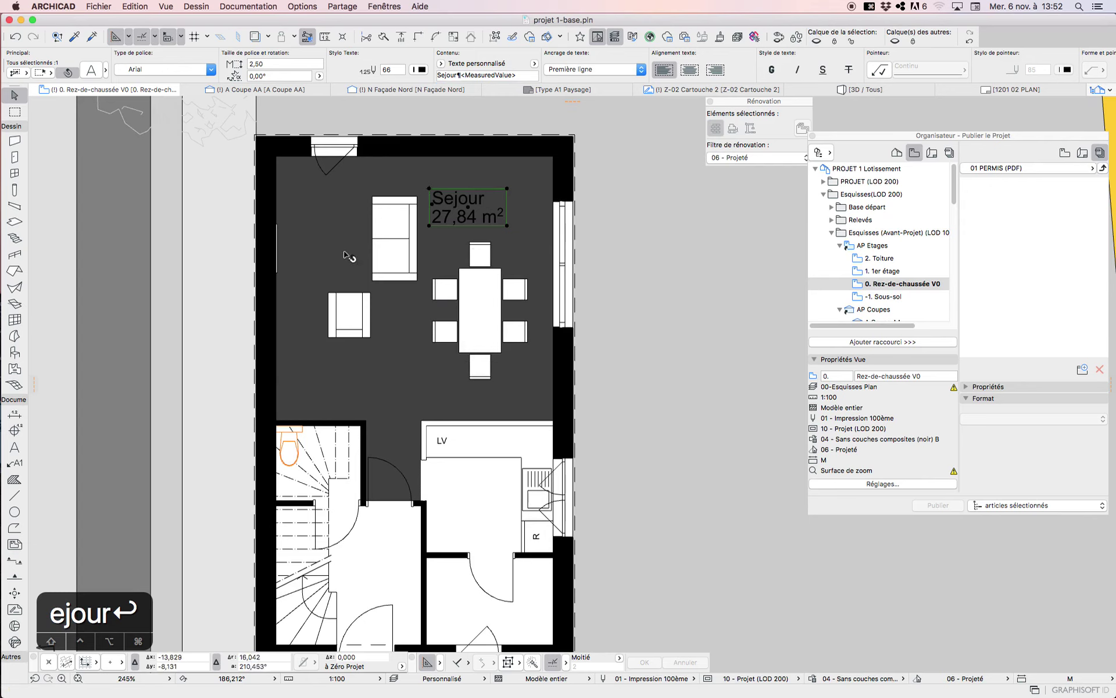
# Draw a 75 % polygonal fill over the kitchen along its walls and the counter end, and place its area text inside
pyautogui.click(410, 351)
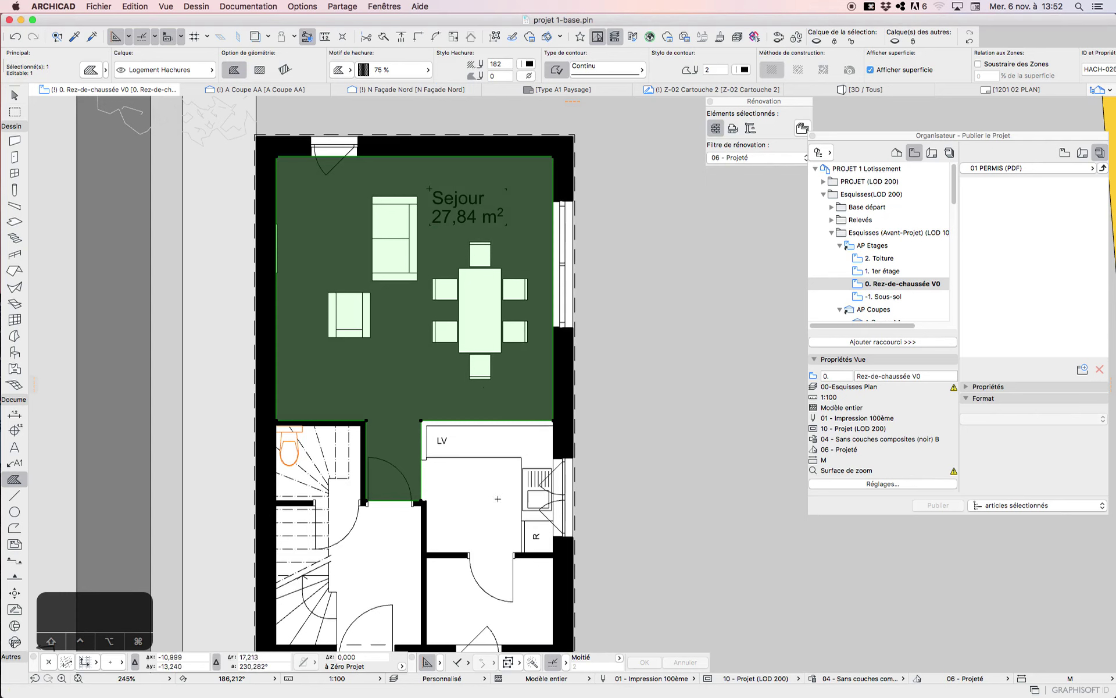
pyautogui.press('Escape')
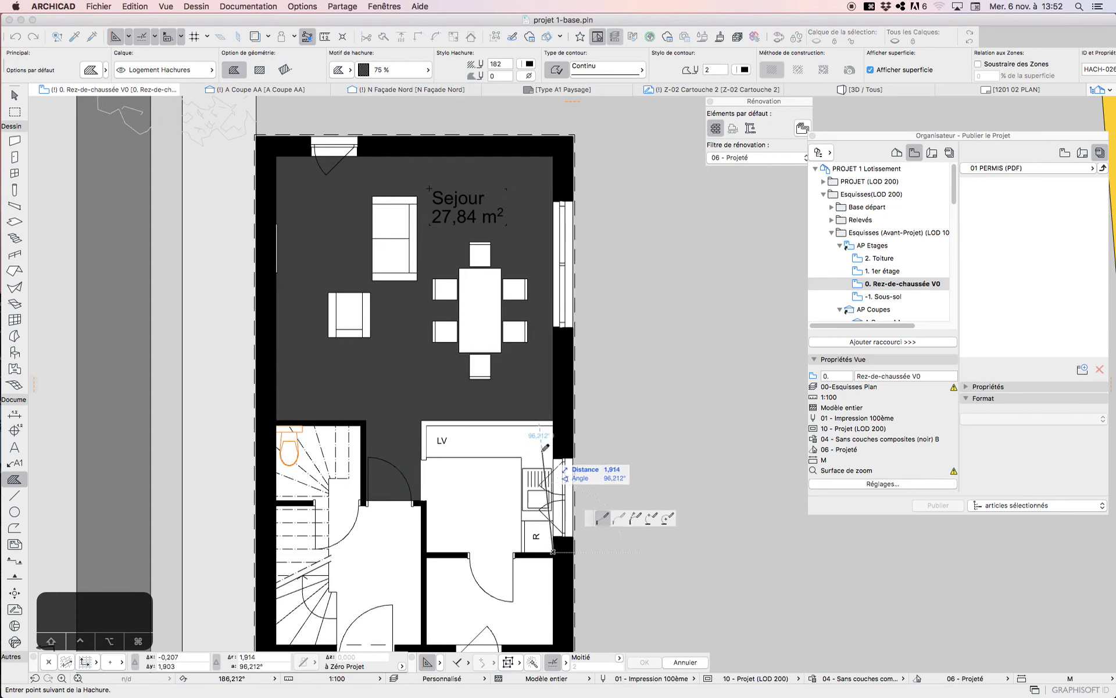
pyautogui.click(553, 551)
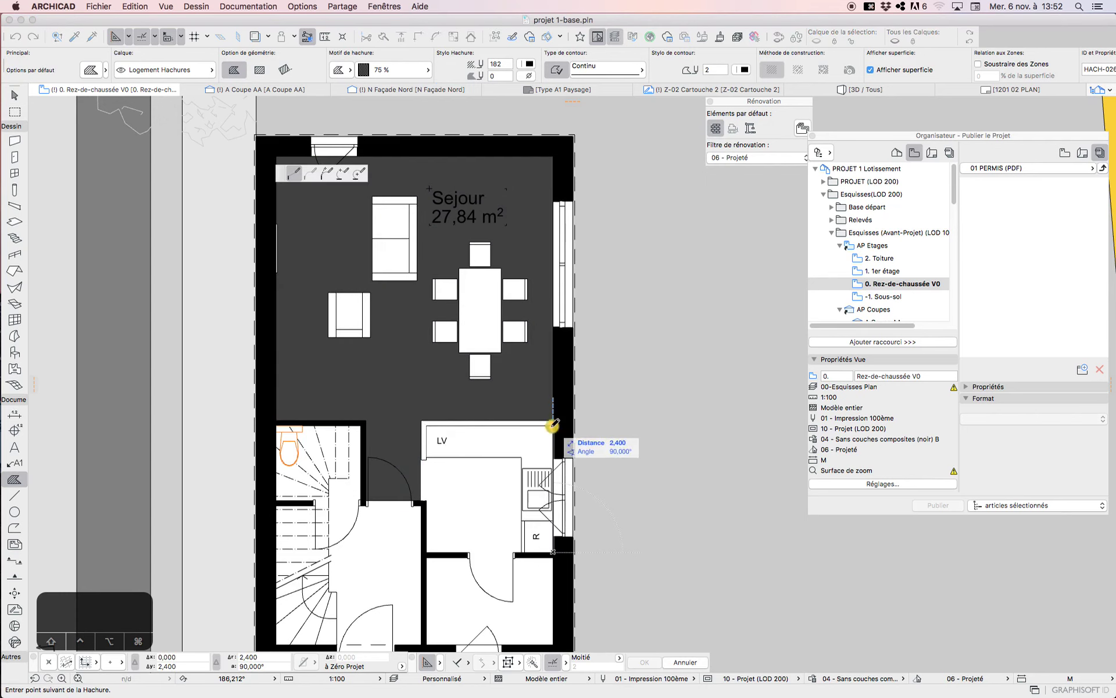
pyautogui.click(553, 424)
pyautogui.click(421, 424)
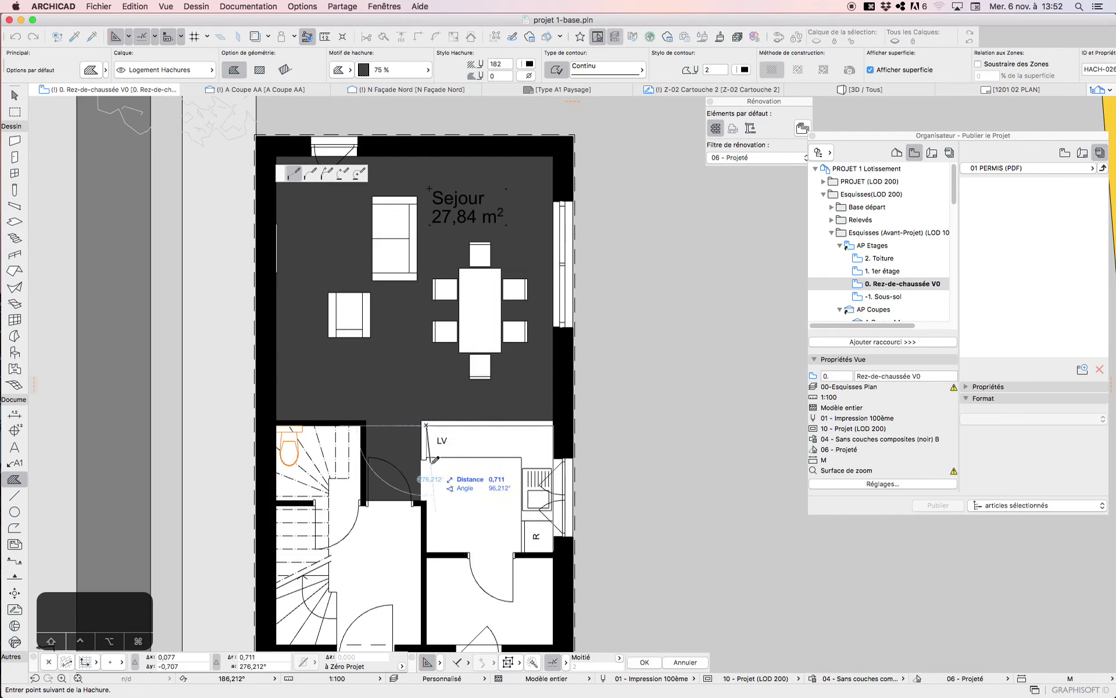
pyautogui.click(421, 460)
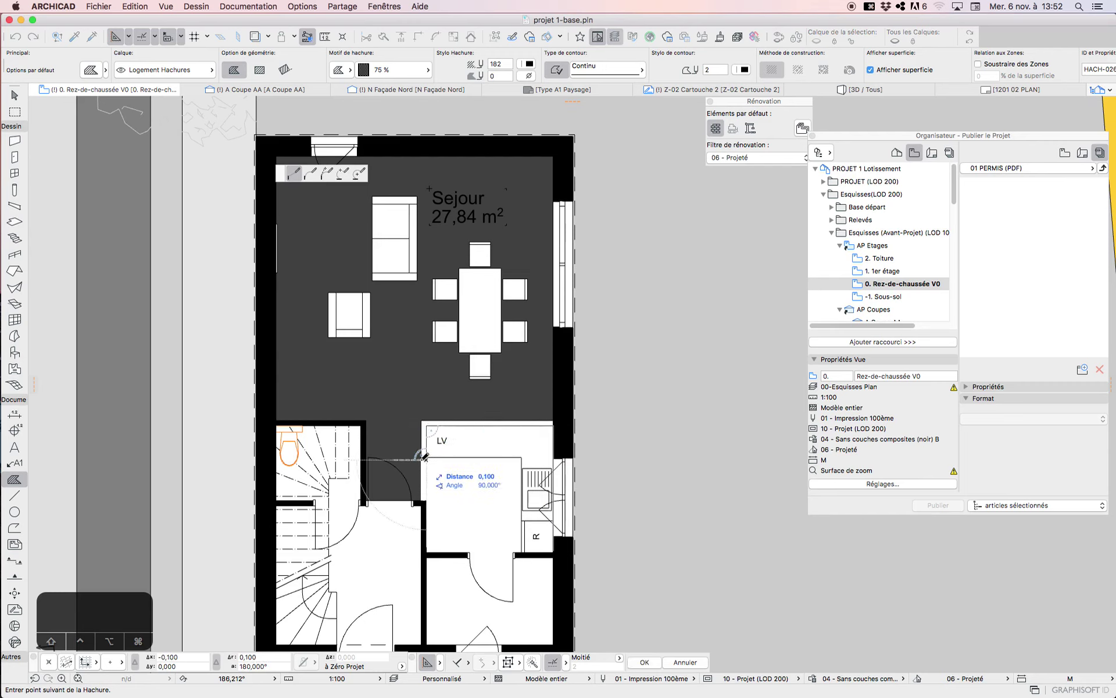
pyautogui.click(425, 500)
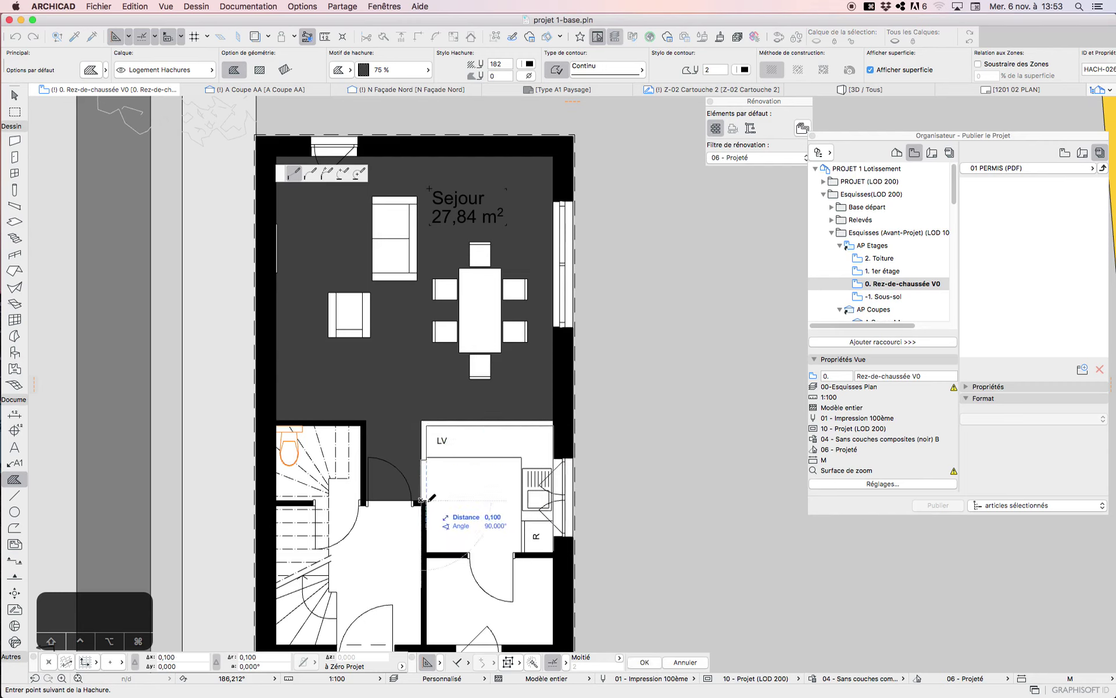
pyautogui.click(431, 554)
pyautogui.click(553, 552)
pyautogui.click(482, 491)
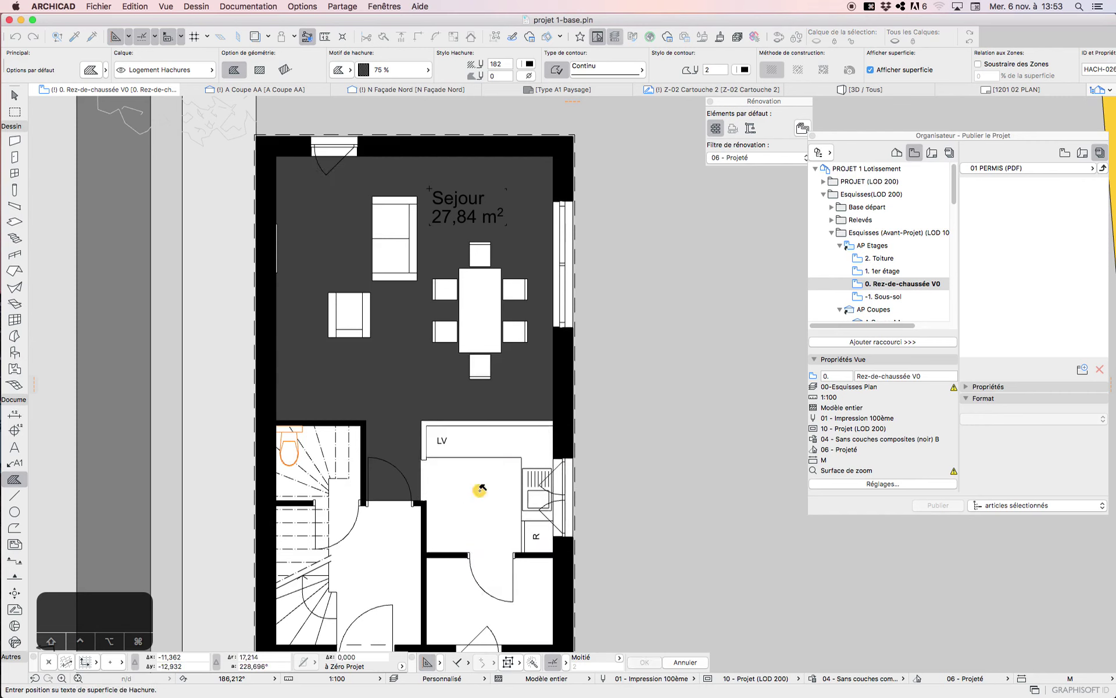
pyautogui.press('f')
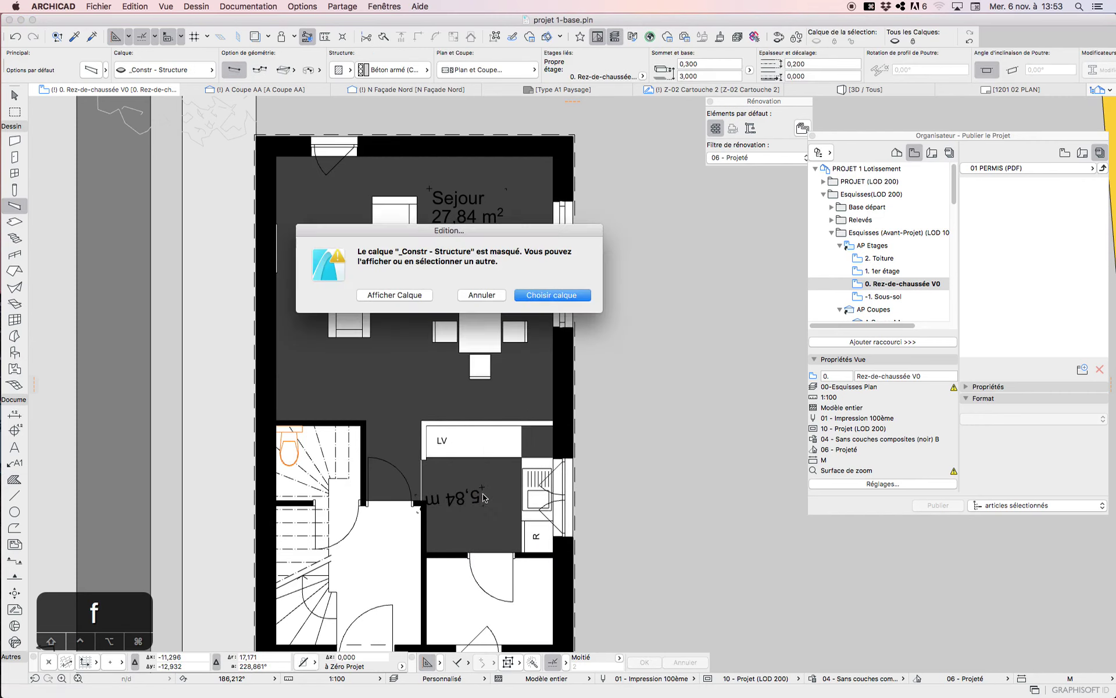
pyautogui.press('Escape')
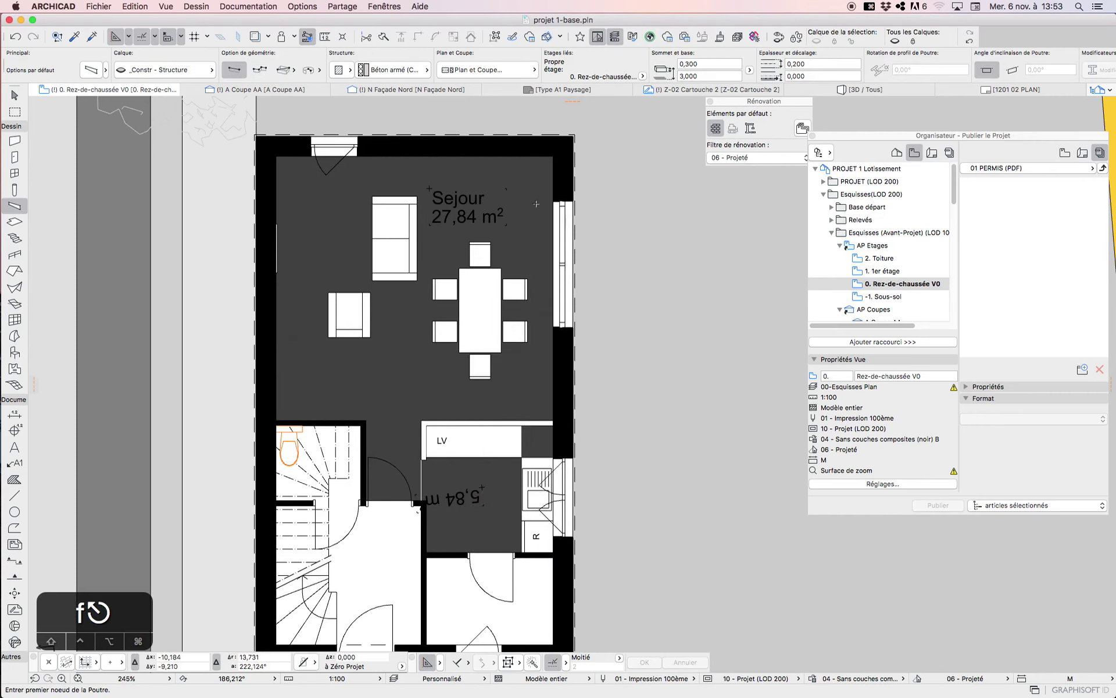
# Set the kitchen area text's rotation to 0° and move it into the free floor space of the kitchen
pyautogui.click(12, 98)
pyautogui.click(493, 509)
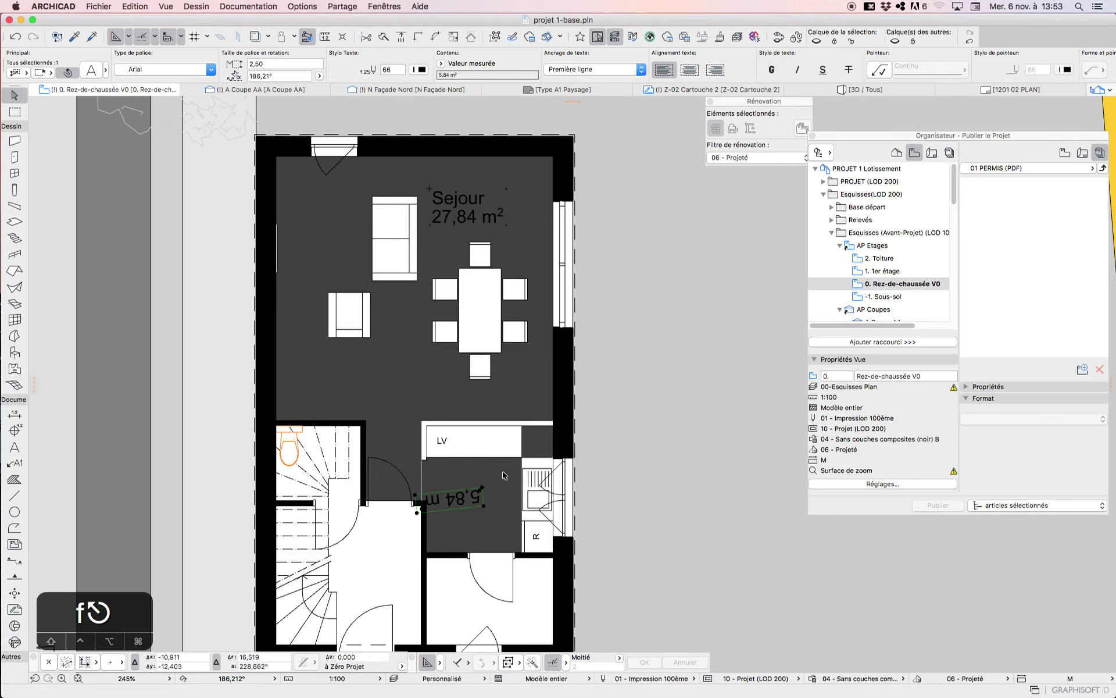
pyautogui.click(293, 75)
pyautogui.write('0')
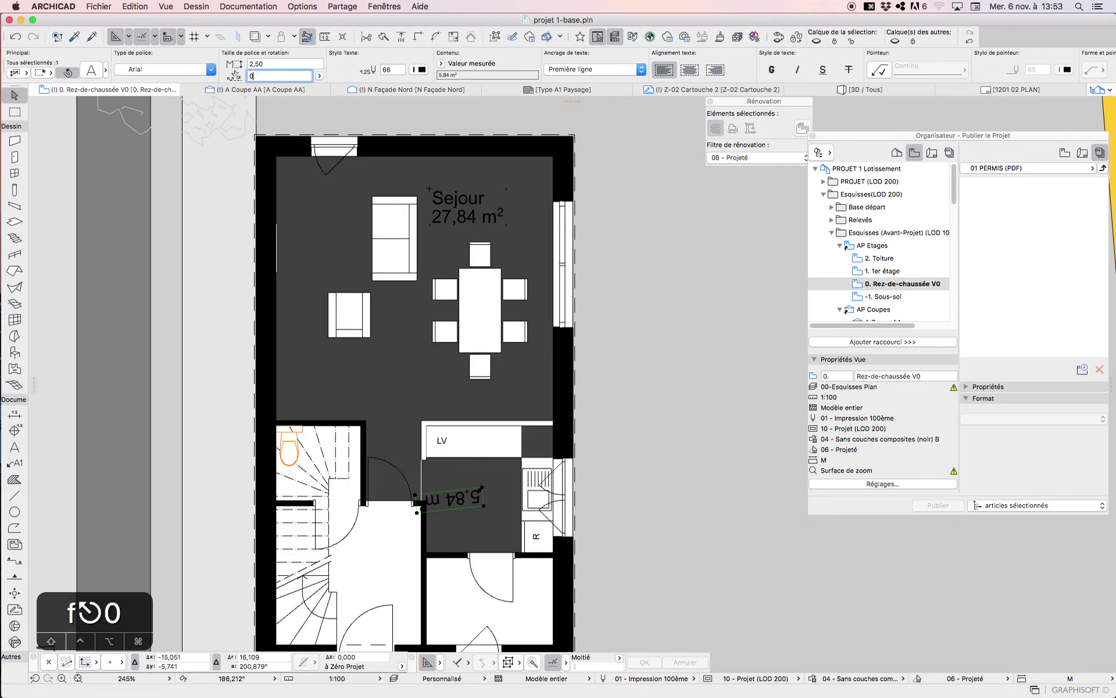
pyautogui.press('Return')
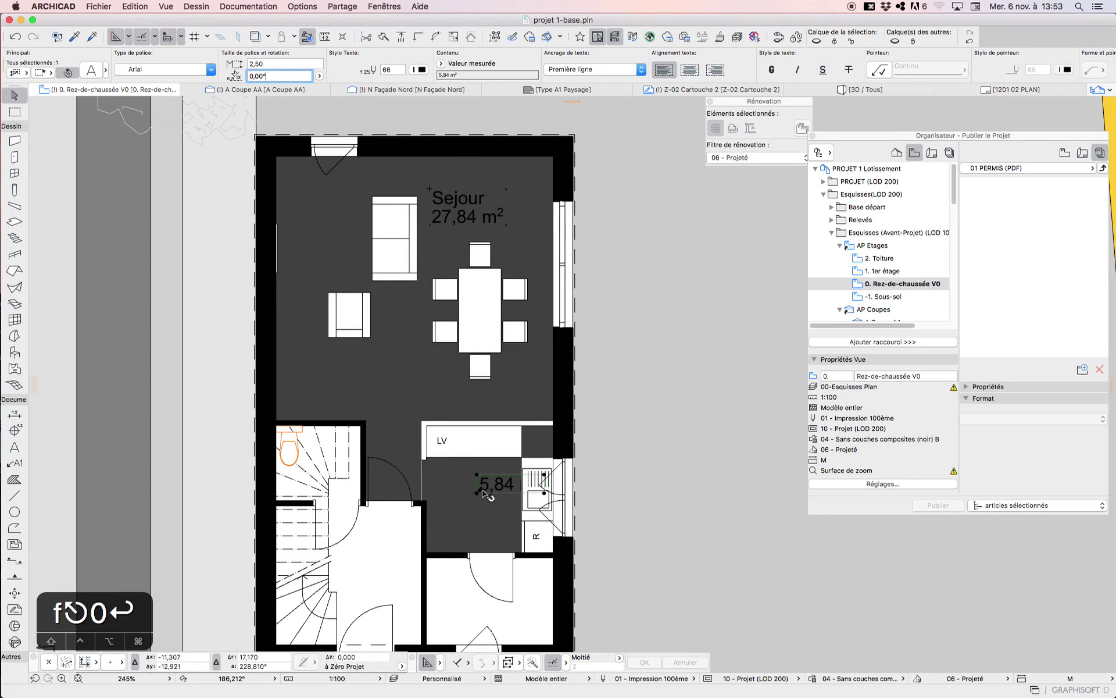
pyautogui.moveTo(480, 494); pyautogui.dragTo(447, 509)
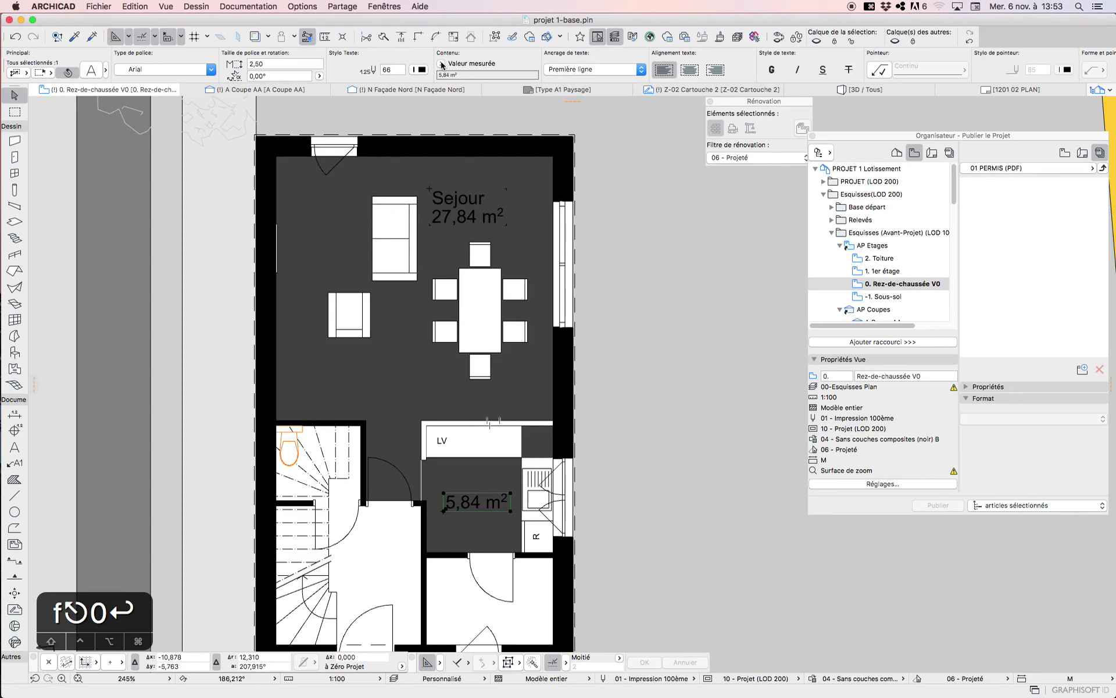
# Switch the kitchen area text to custom text reading "Cuisine" above the measured value, and move the label slightly up
pyautogui.click(443, 66)
pyautogui.click(471, 76)
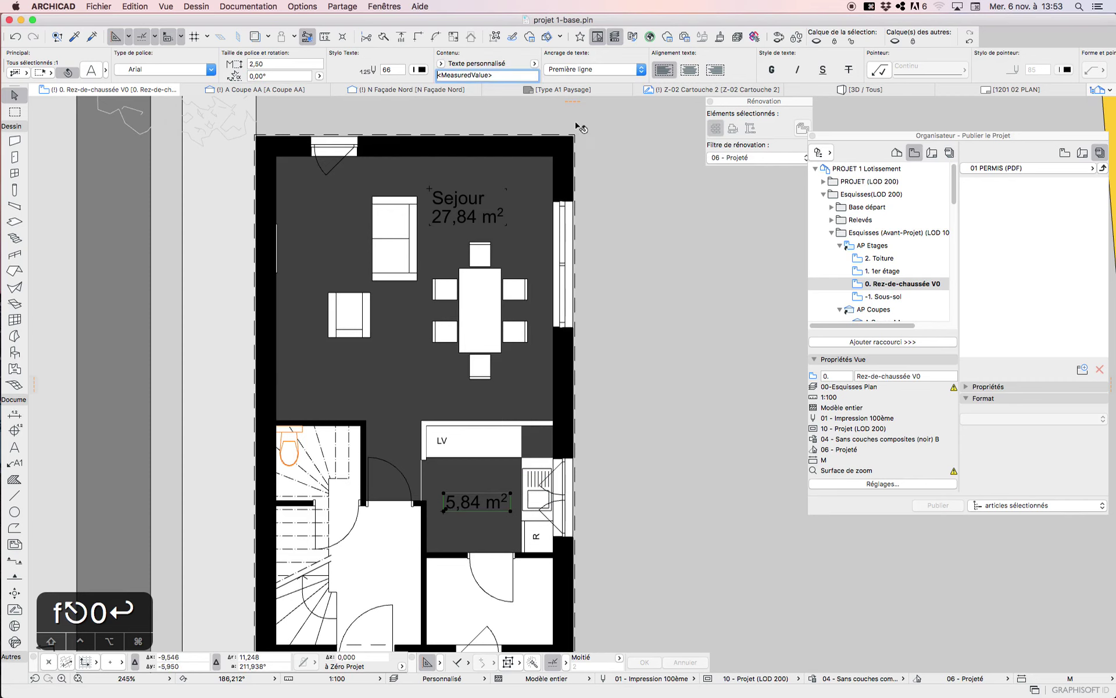
pyautogui.write('Cuisi')
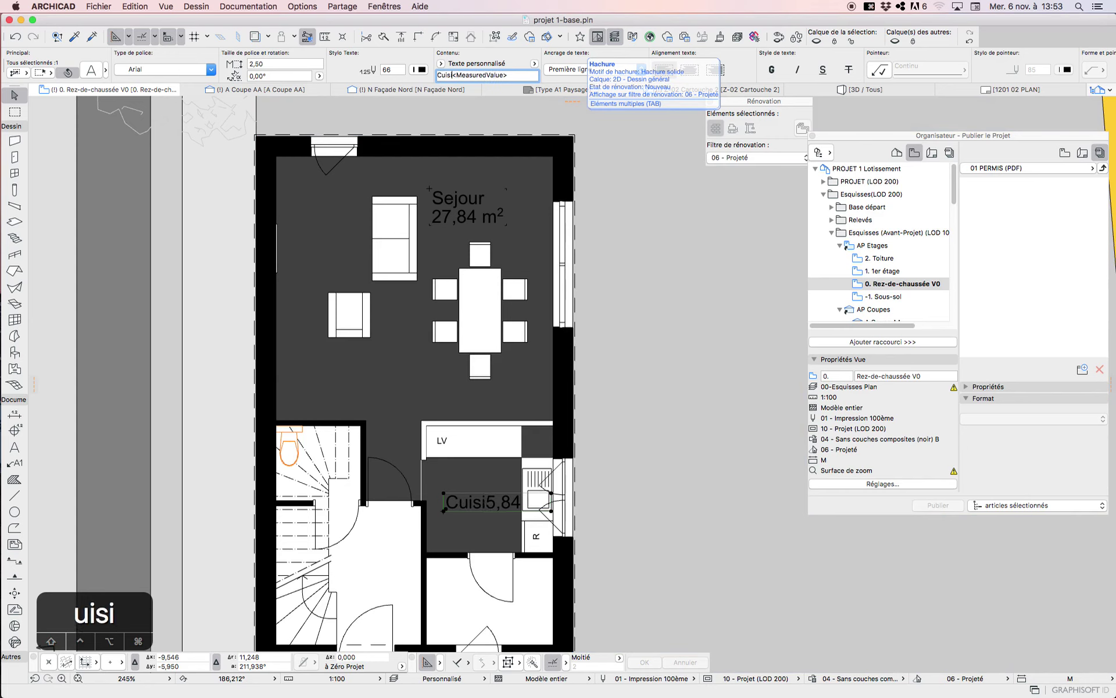
pyautogui.write('ne')
pyautogui.press('Return')
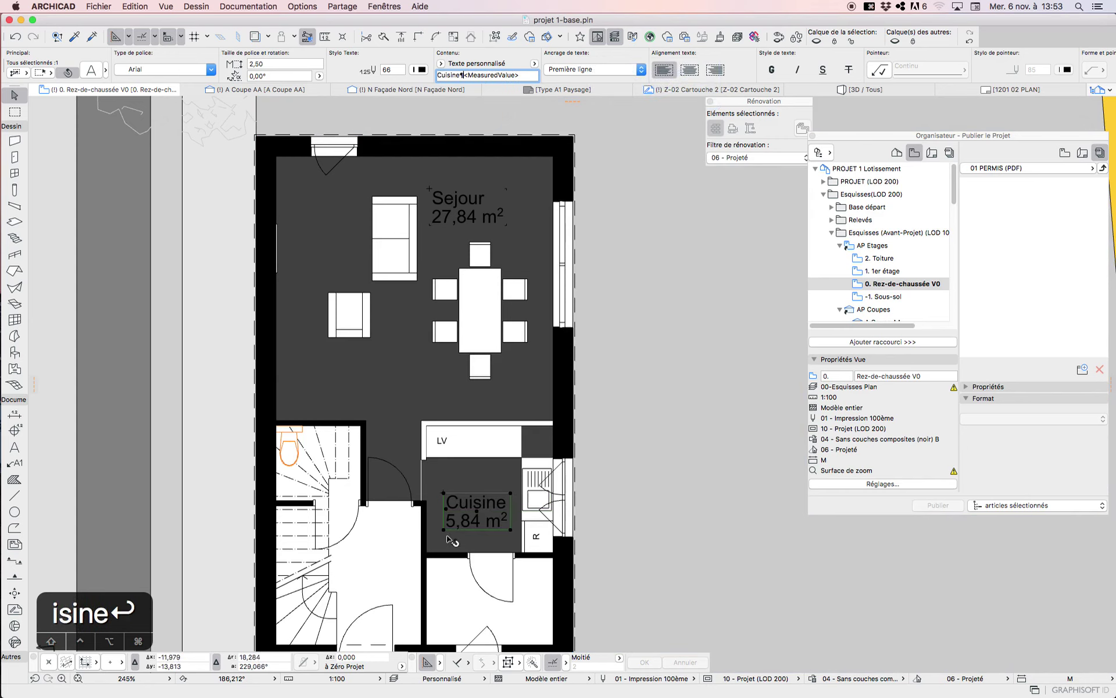
pyautogui.click(443, 530)
pyautogui.click(446, 509)
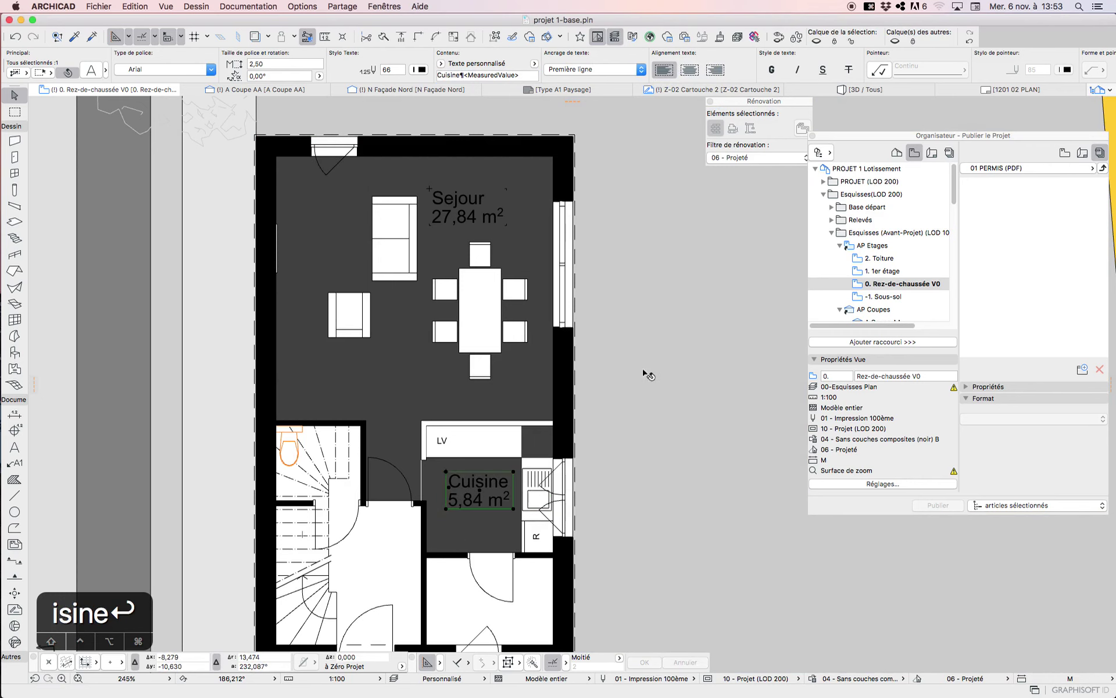
pyautogui.click(596, 432)
# Inspect the living-room and kitchen fills in turn, and show the room zones with their stamps on the plan
pyautogui.click(421, 381)
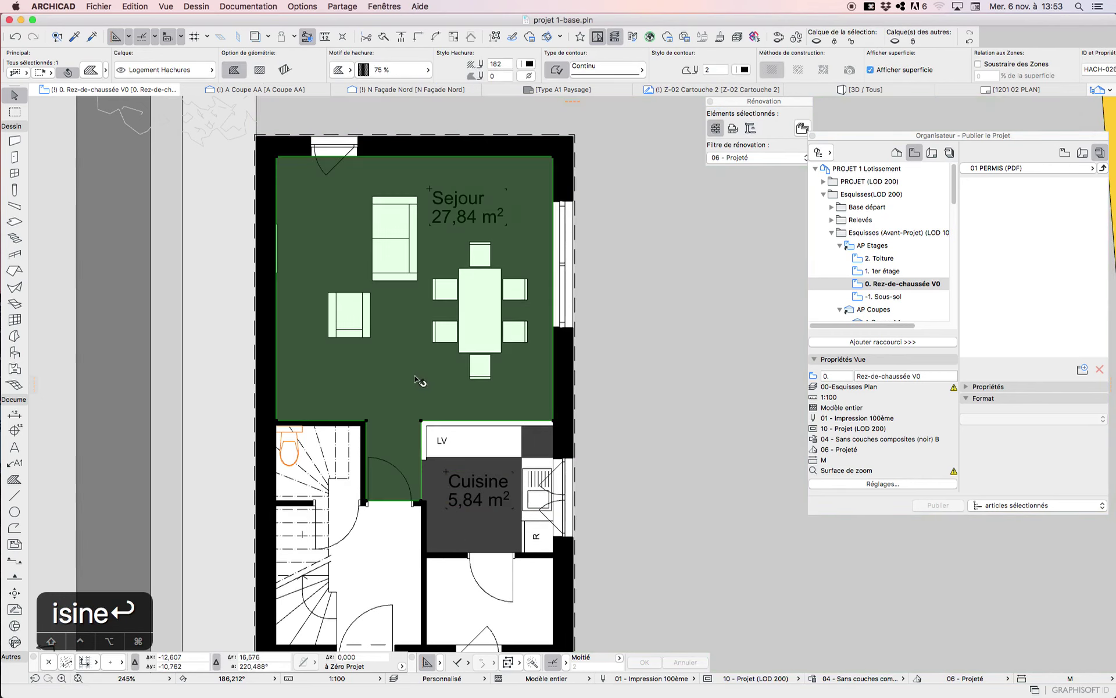
pyautogui.click(489, 532)
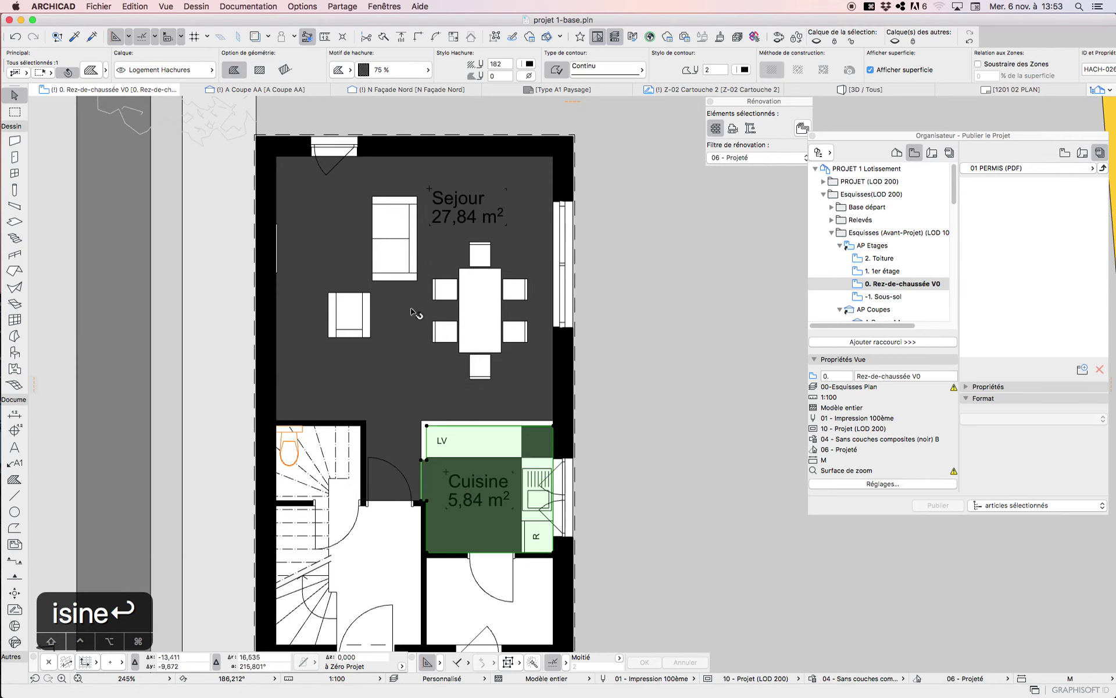
pyautogui.click(521, 205)
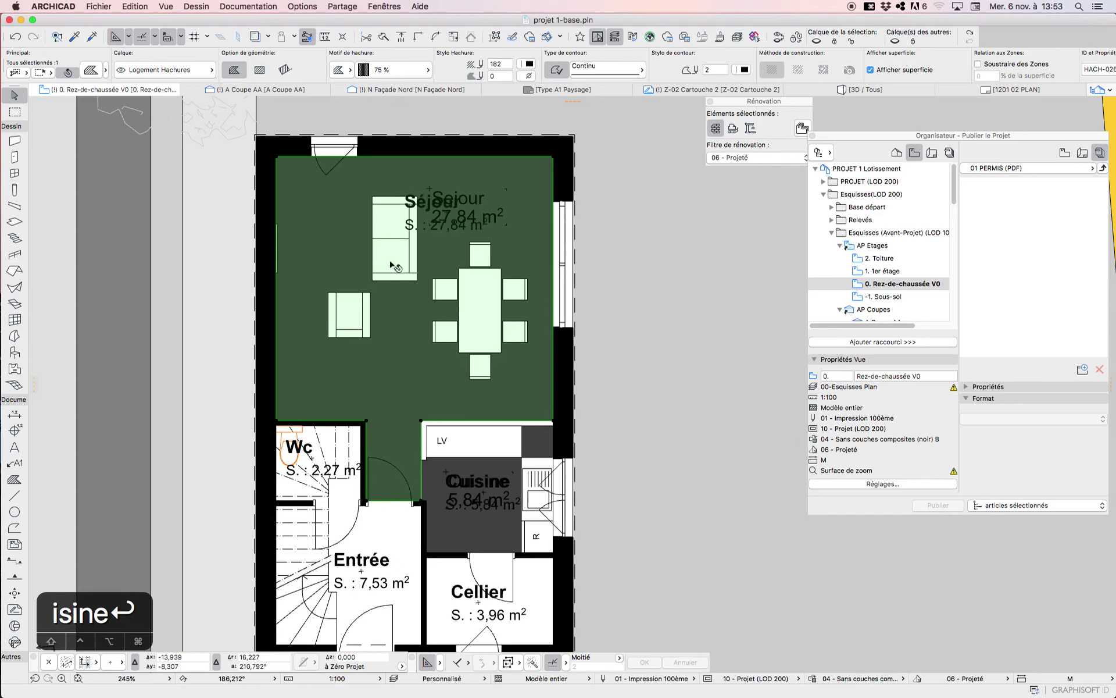
# Select the Séjour zone lying beneath the living-room area text and fill, and open its zone settings
pyautogui.click(423, 214)
pyautogui.press('Escape')
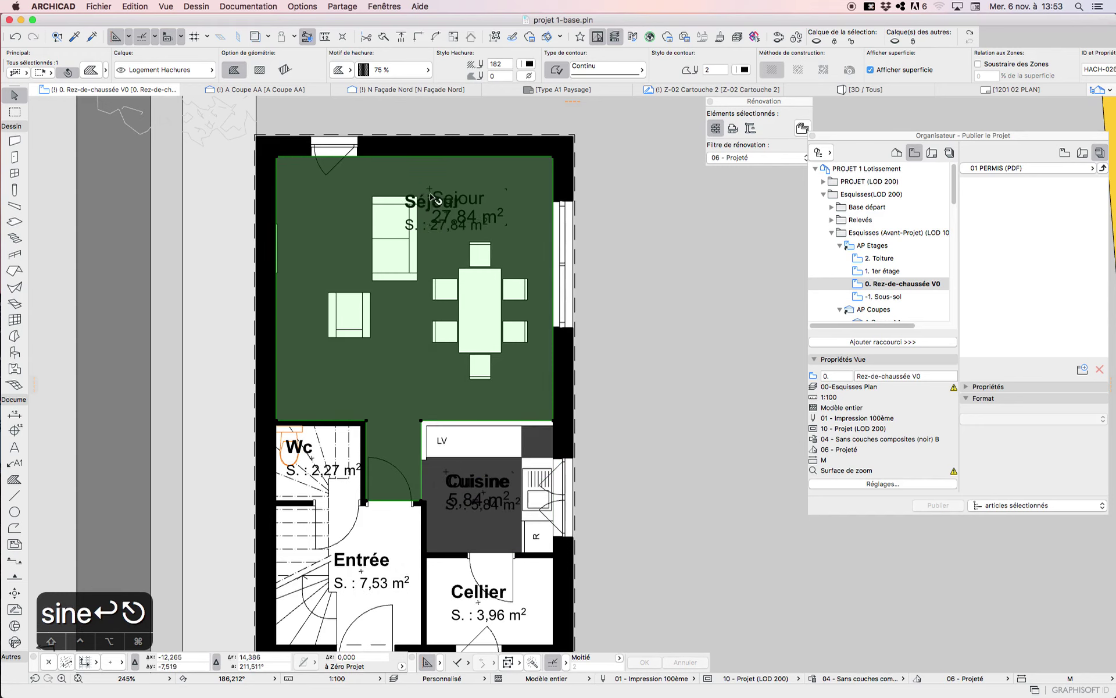
pyautogui.click(459, 209)
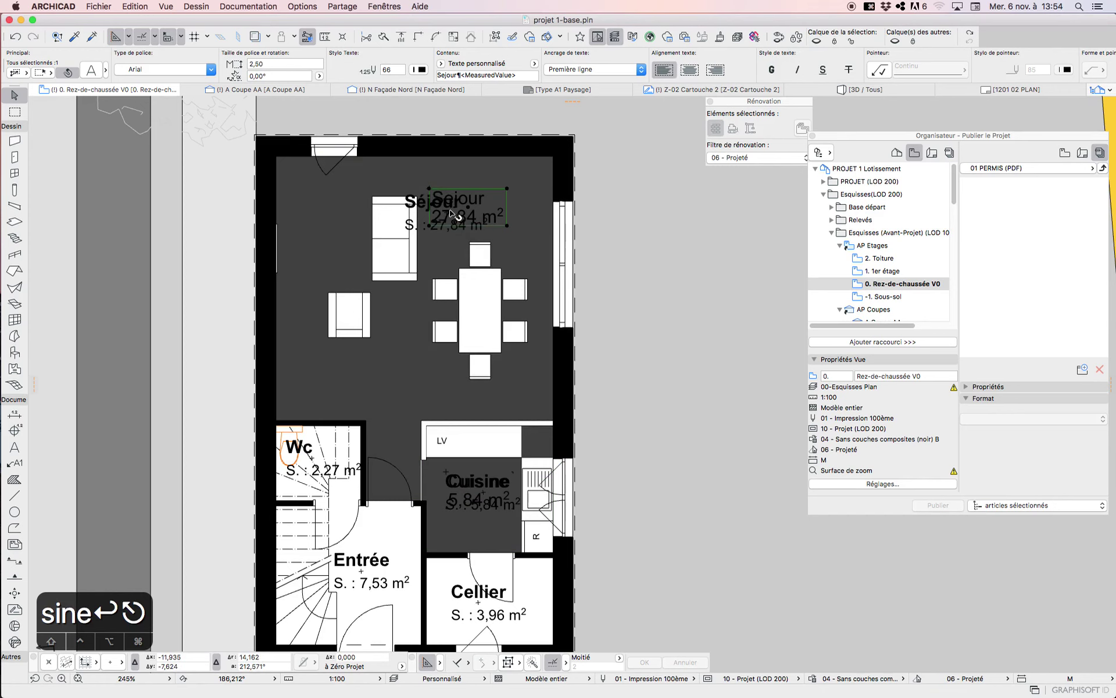
pyautogui.press('Tab')
pyautogui.press('Tab')
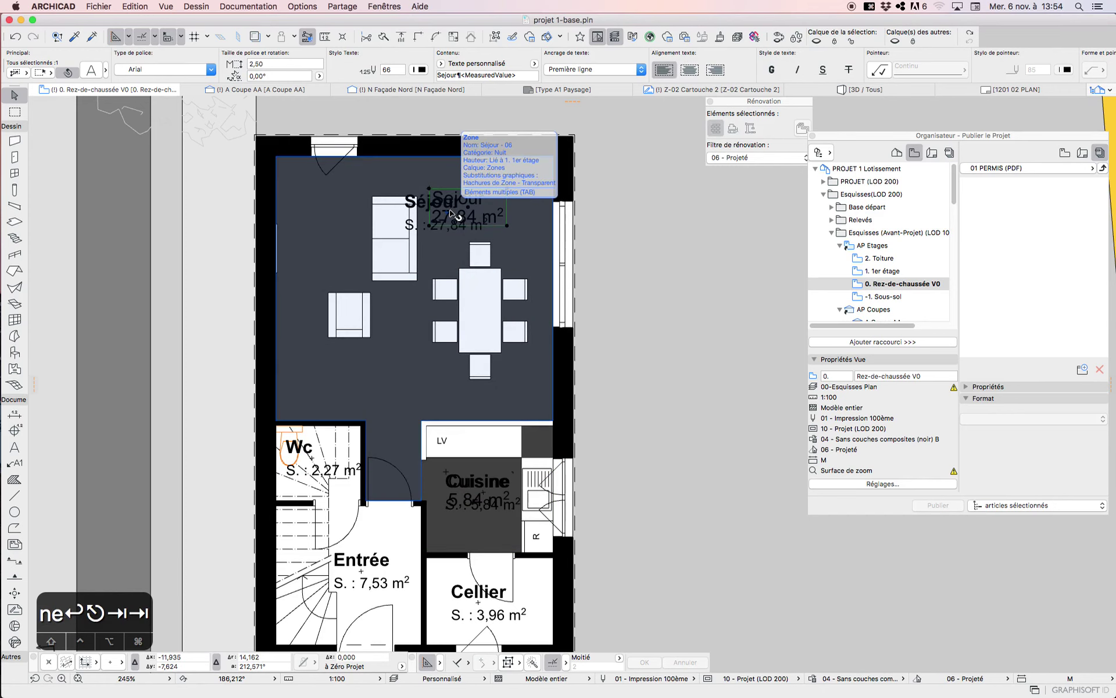
pyautogui.click(453, 214)
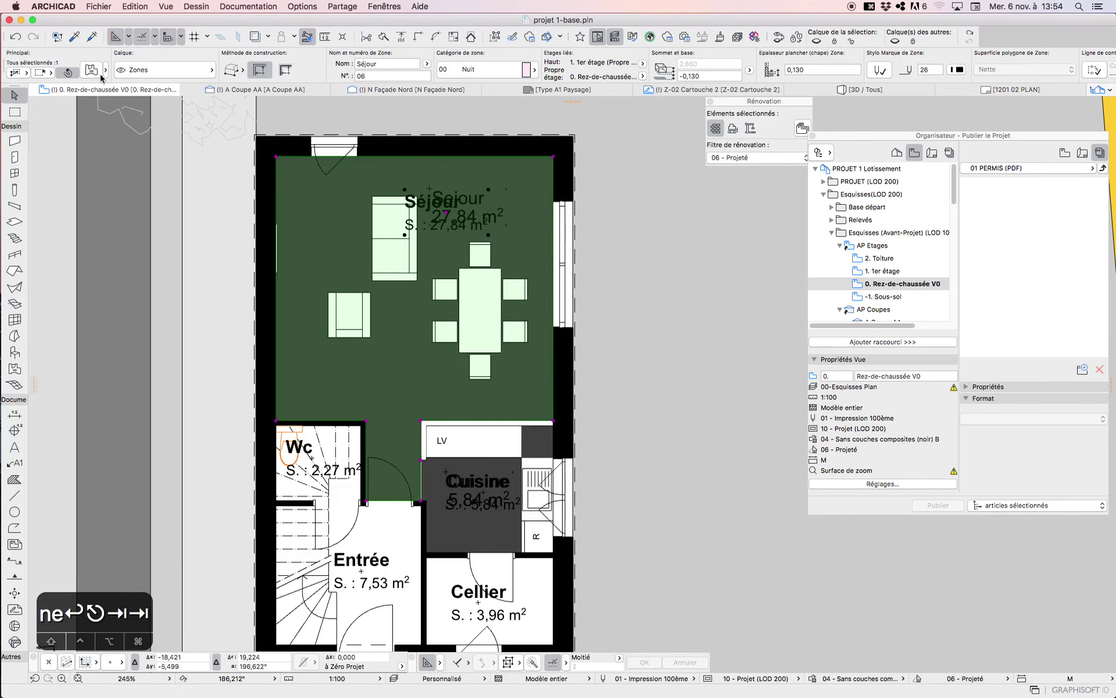
pyautogui.click(96, 71)
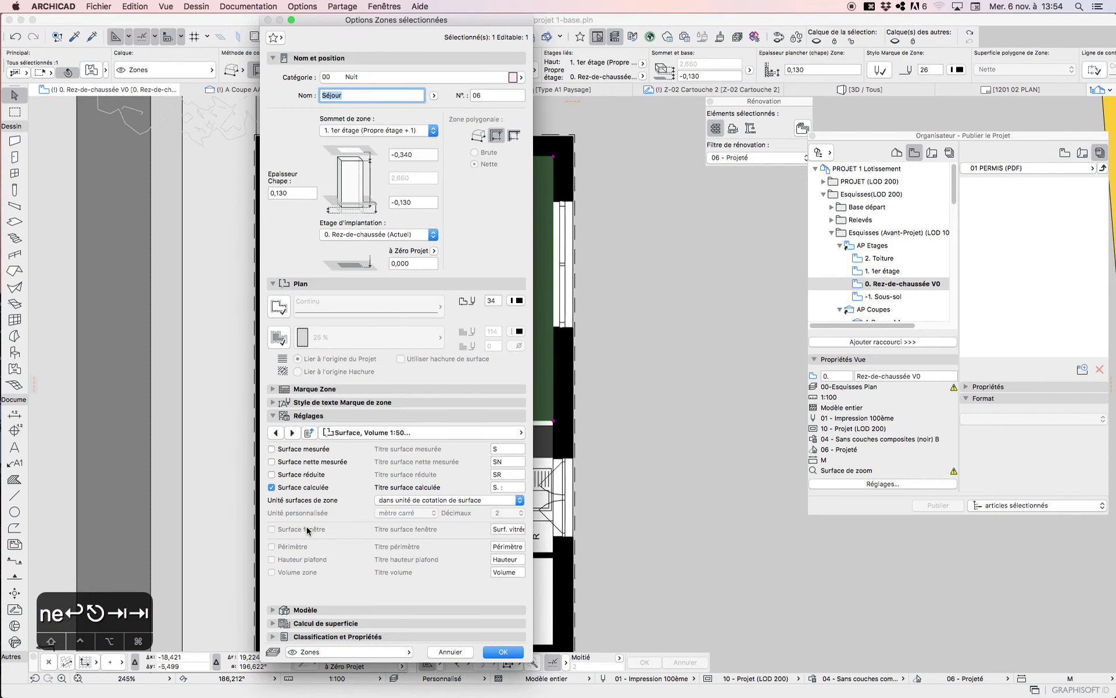
# Examine the Séjour zone's stamp options, including custom texts and the 1:50 and 1:100 content, and close the settings without changes
pyautogui.click(441, 433)
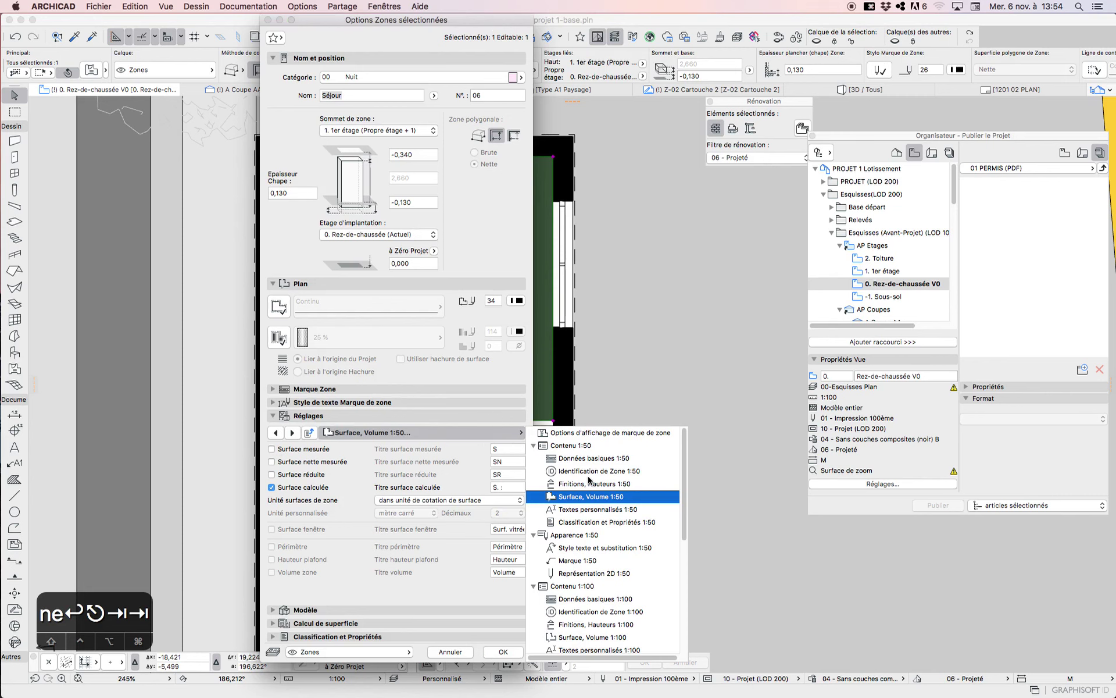
pyautogui.click(578, 510)
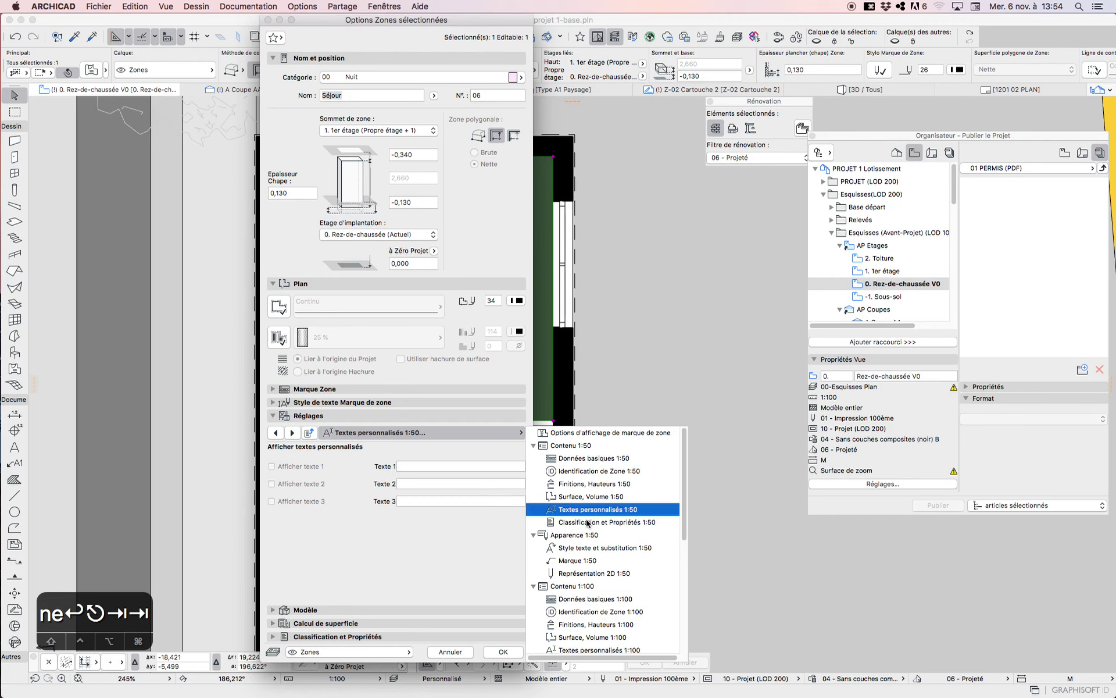
pyautogui.click(576, 444)
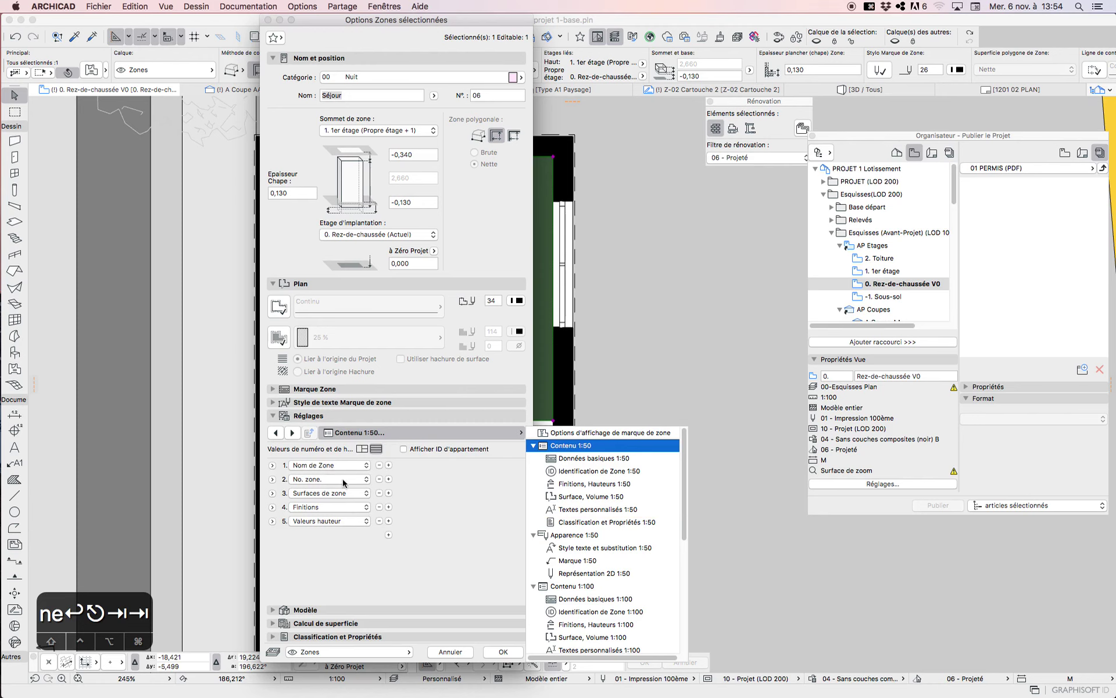
pyautogui.click(602, 433)
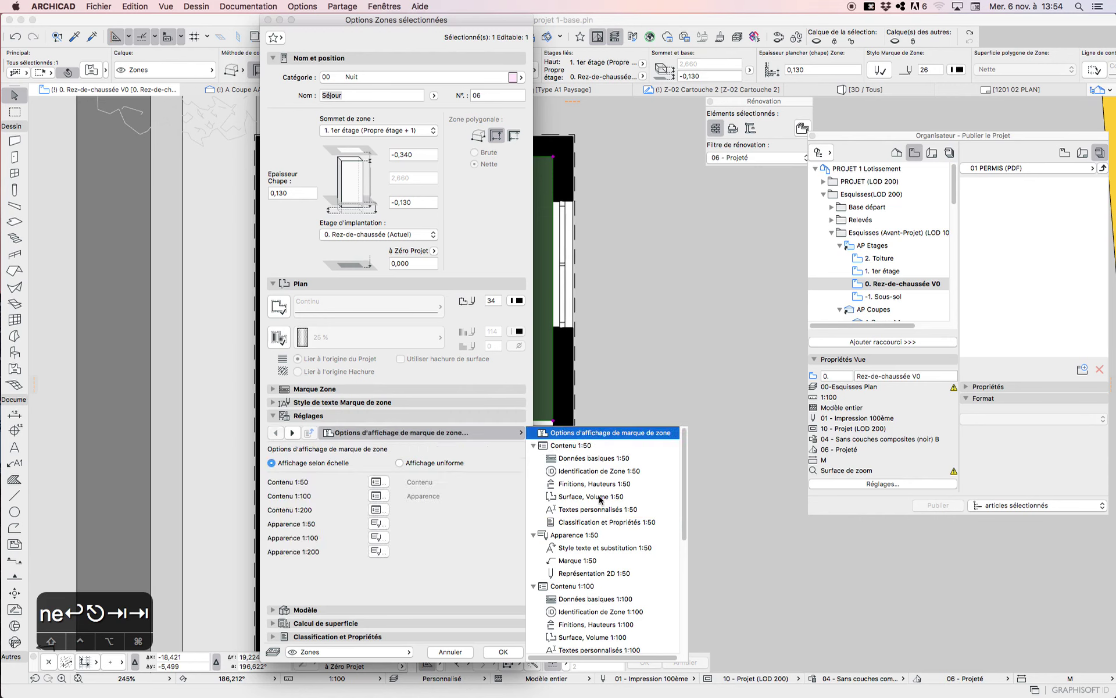
pyautogui.click(378, 499)
pyautogui.click(376, 496)
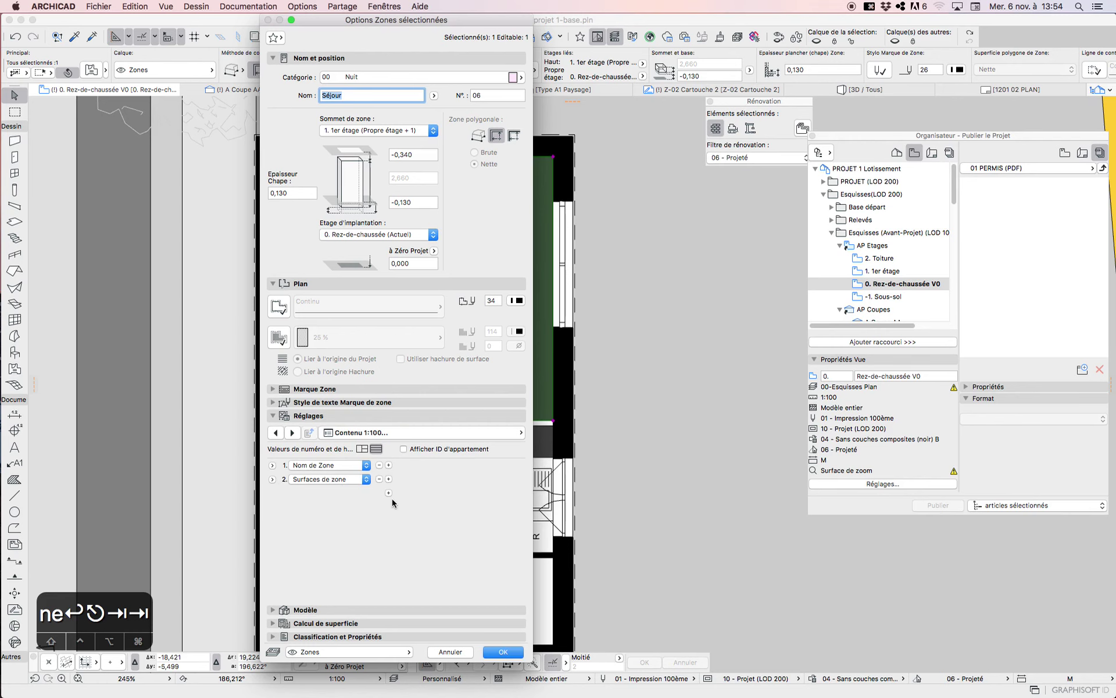
pyautogui.moveTo(469, 22); pyautogui.dragTo(297, 20)
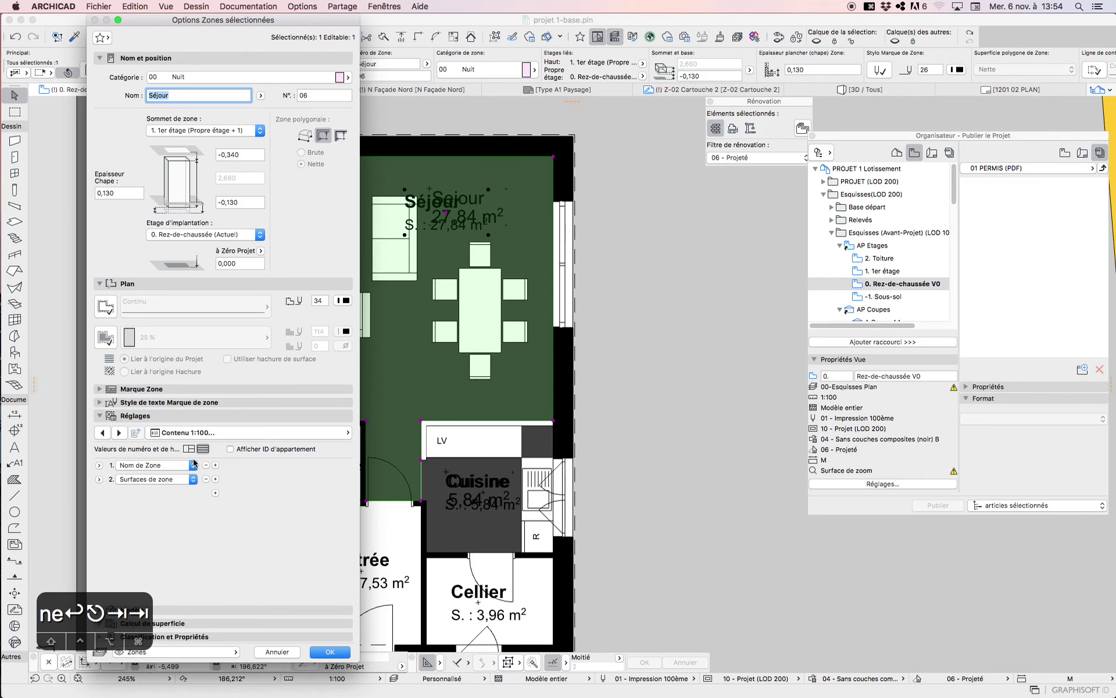
pyautogui.click(280, 653)
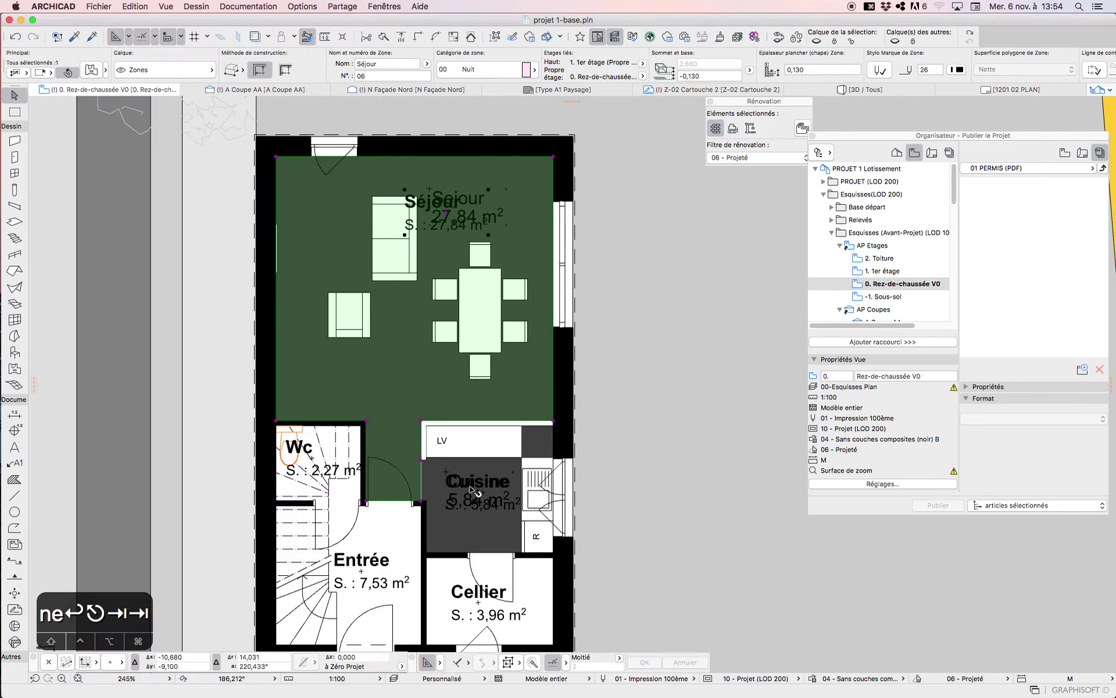
# Set the plan scale to 1:50 and examine the zone stamps of the living room, kitchen, entrance and storeroom
pyautogui.click(375, 679)
pyautogui.click(407, 610)
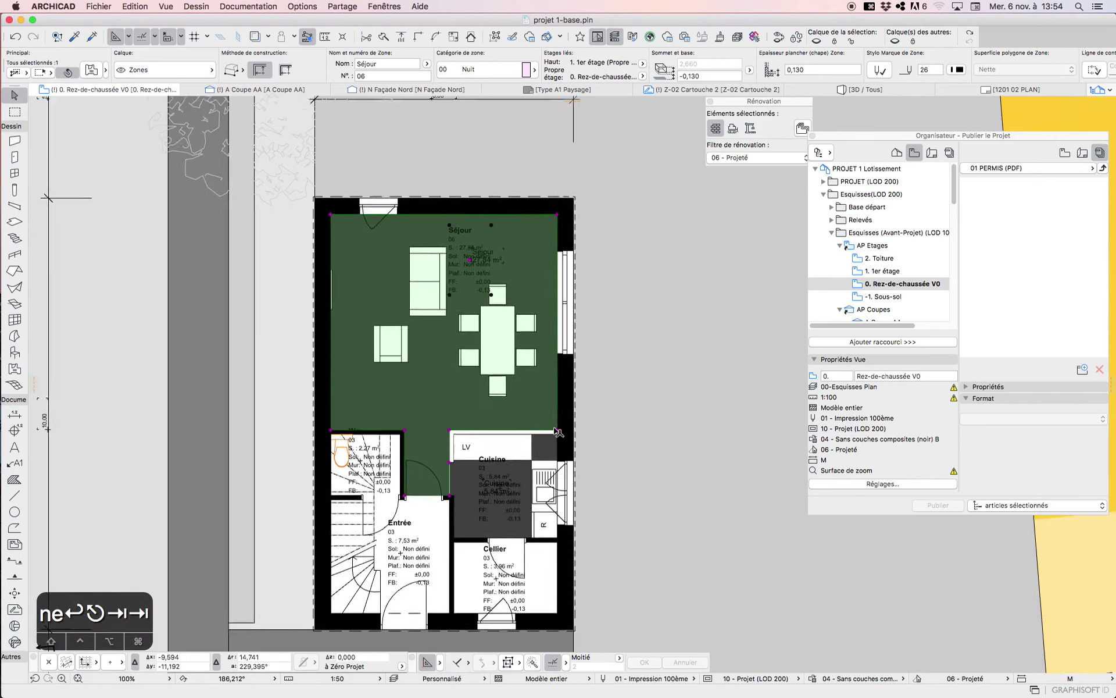
pyautogui.scroll(4, 474, 241)
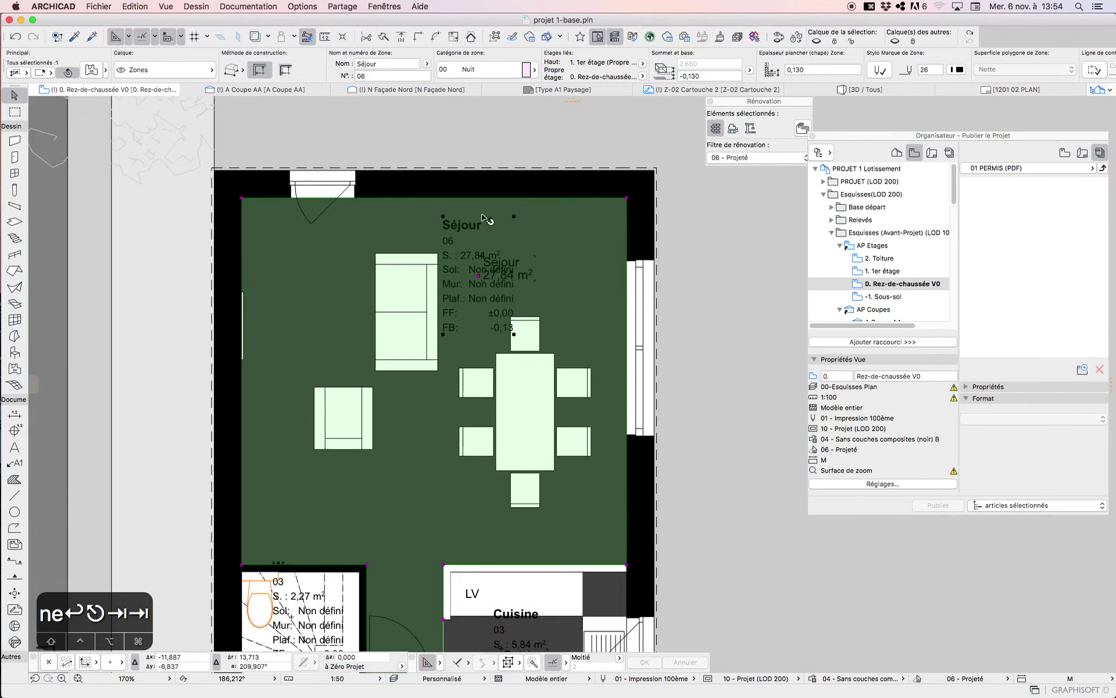
pyautogui.scroll(-4, 455, 218)
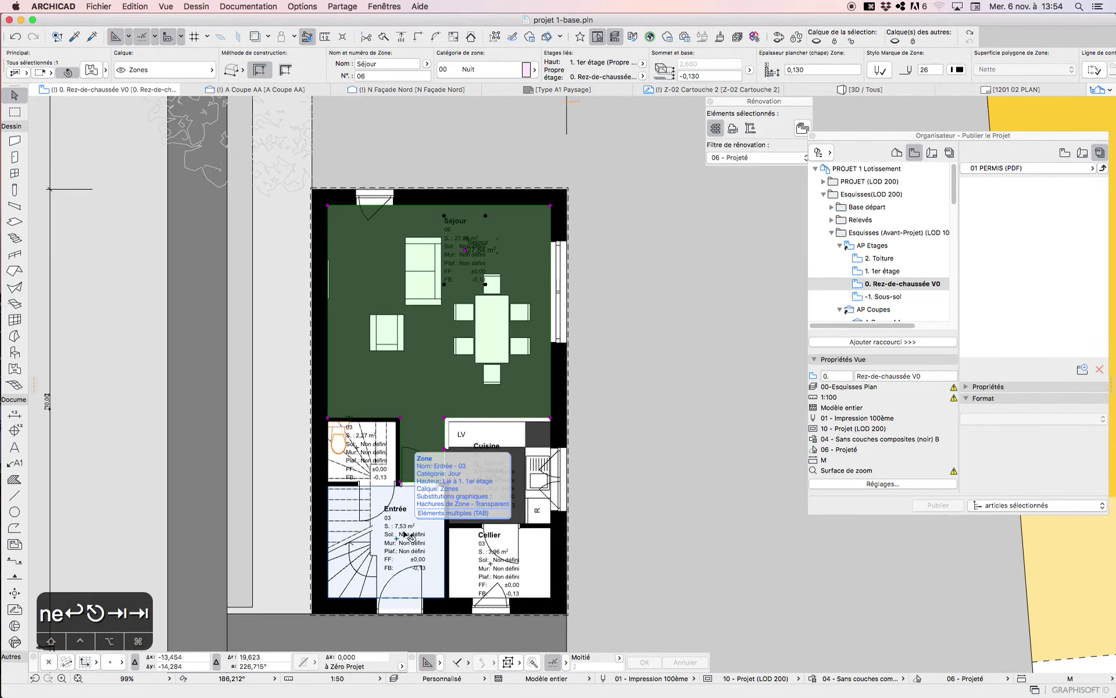
pyautogui.scroll(4, 400, 555)
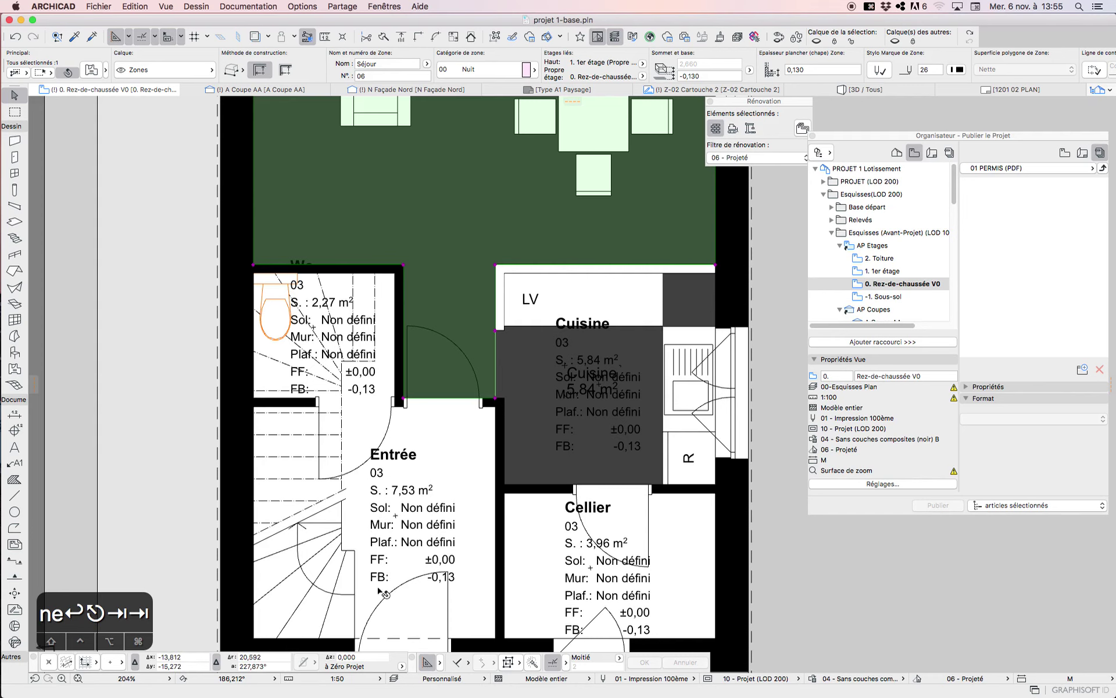
pyautogui.scroll(-3, 431, 587)
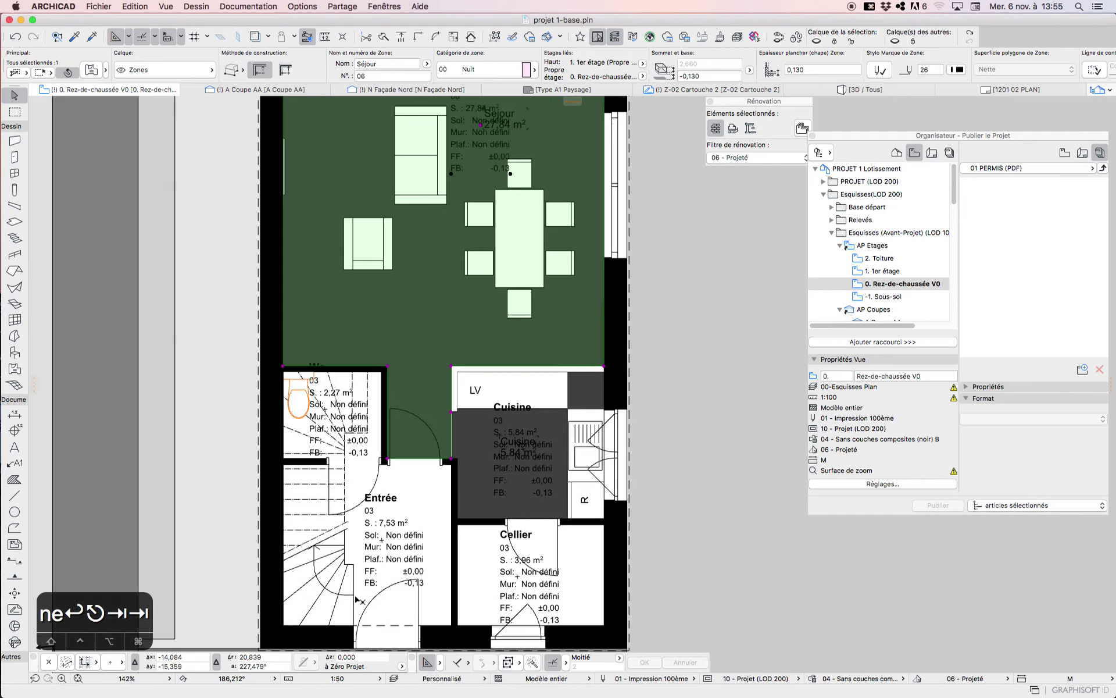
pyautogui.scroll(-3, 285, 589)
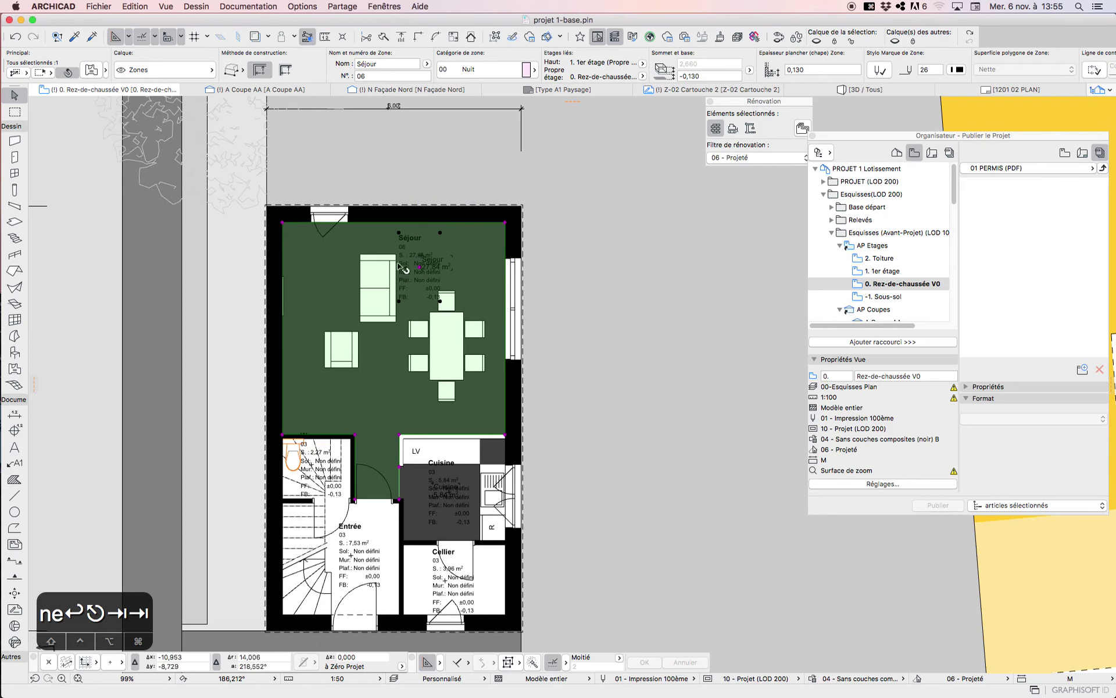
# Set the plan scale back to 1:100 and check the zone stamps of the ground-floor rooms
pyautogui.click(368, 674)
pyautogui.click(369, 677)
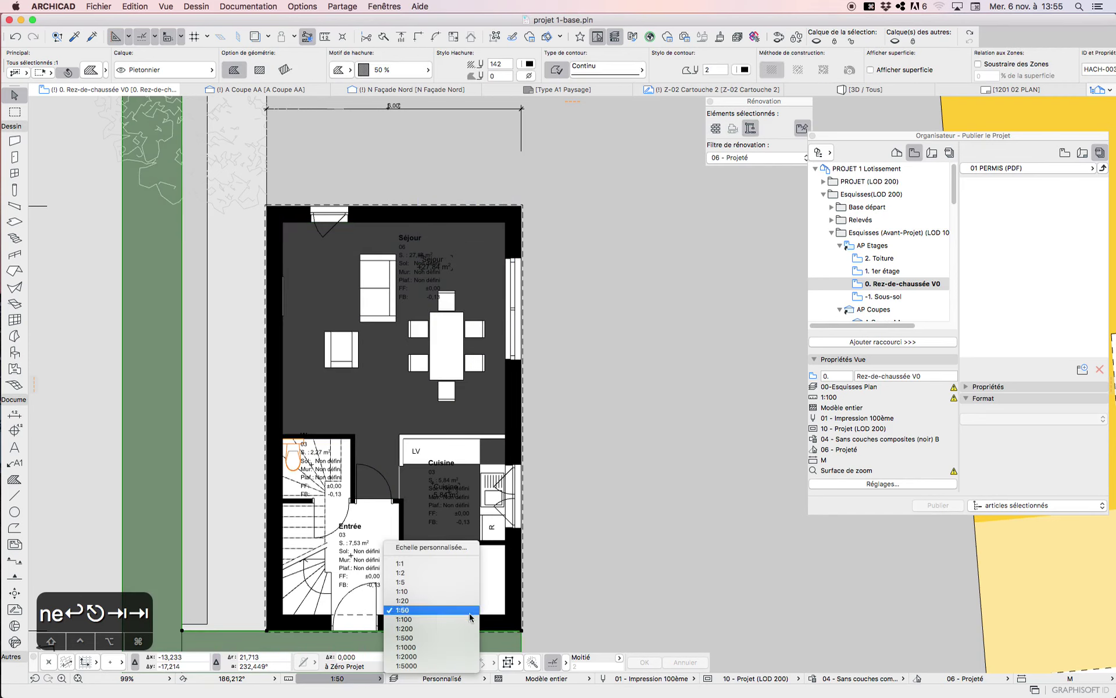
pyautogui.click(428, 619)
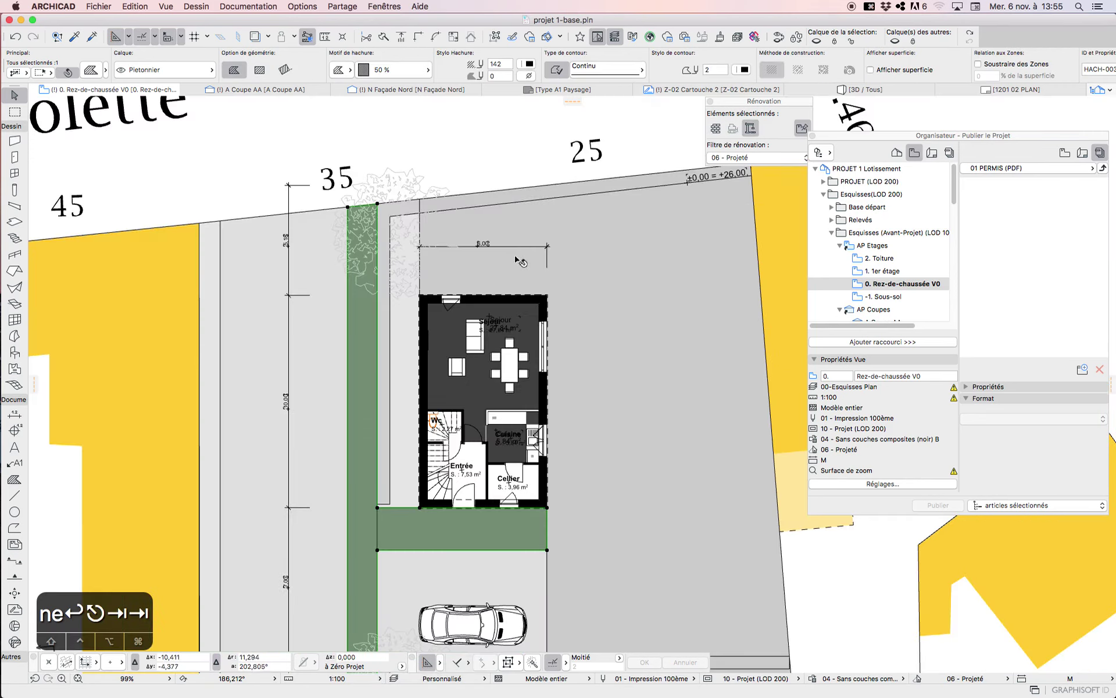
pyautogui.scroll(-3, 352, 275)
pyautogui.scroll(5, 352, 275)
pyautogui.scroll(5, 351, 275)
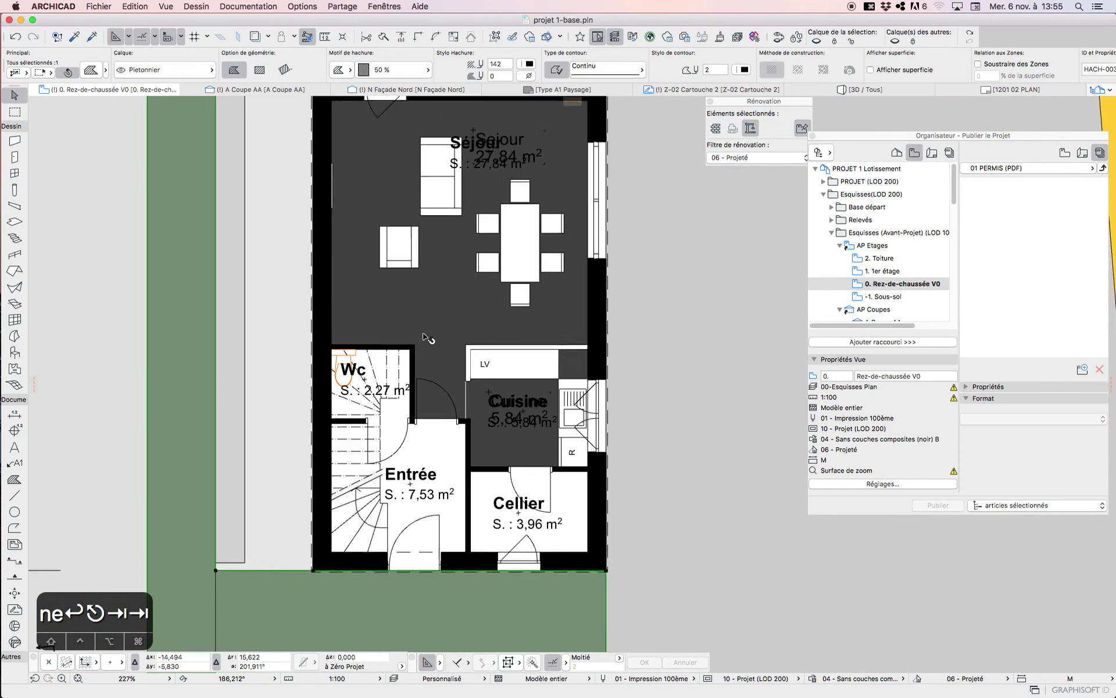
pyautogui.scroll(-3, 141, 323)
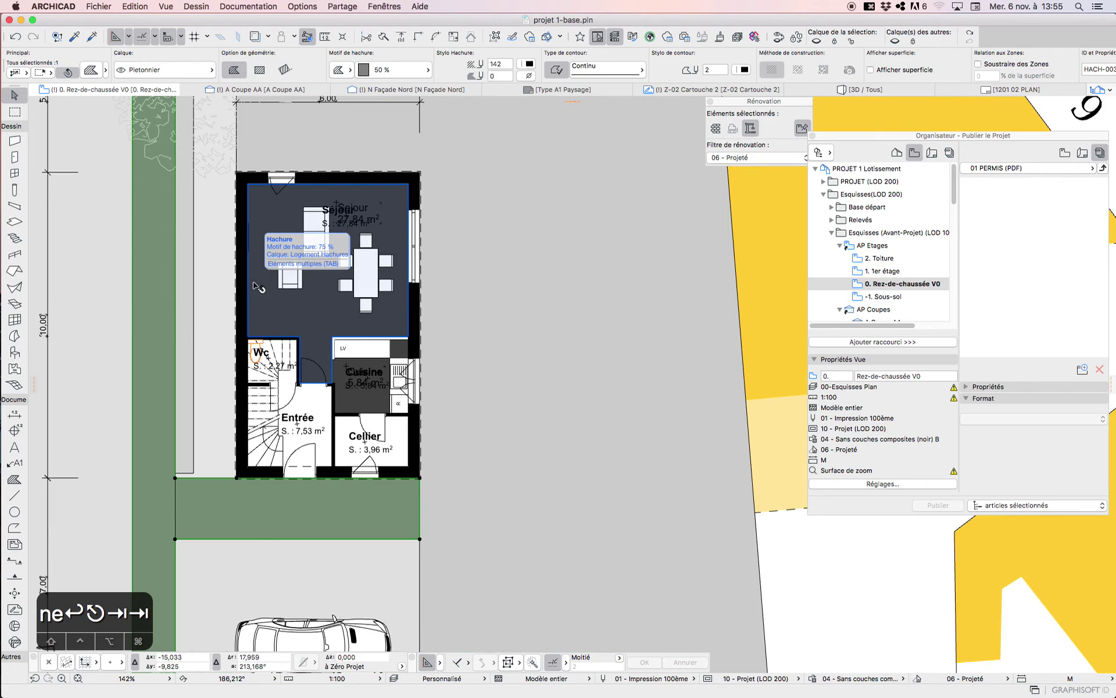
pyautogui.click(236, 5)
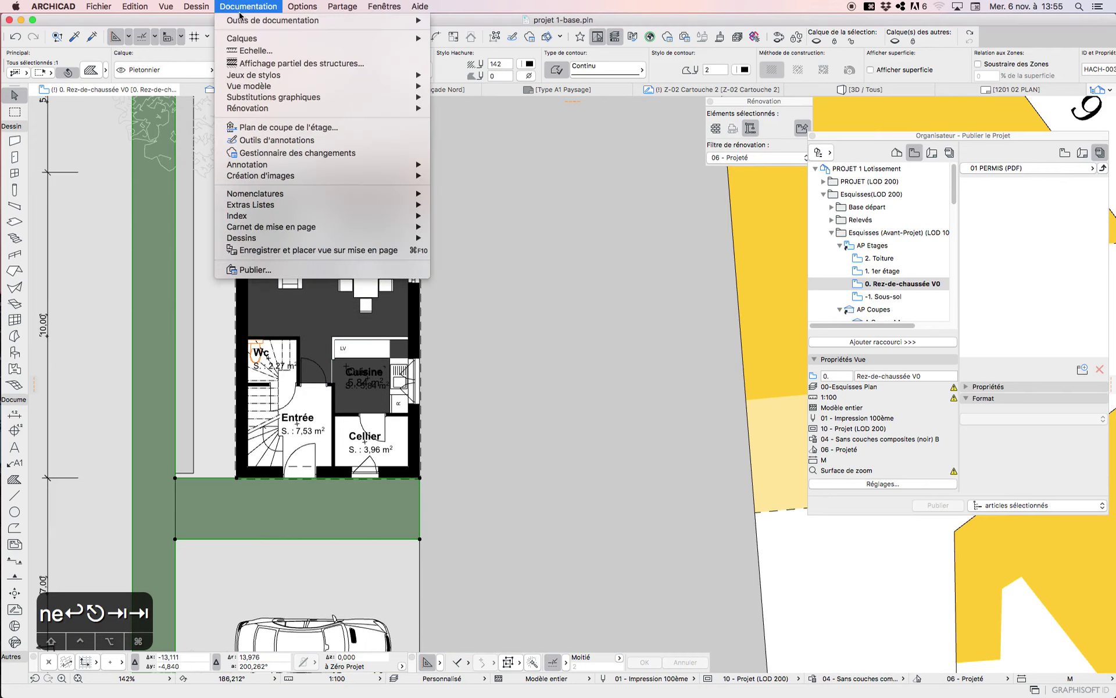
pyautogui.moveTo(287, 194)
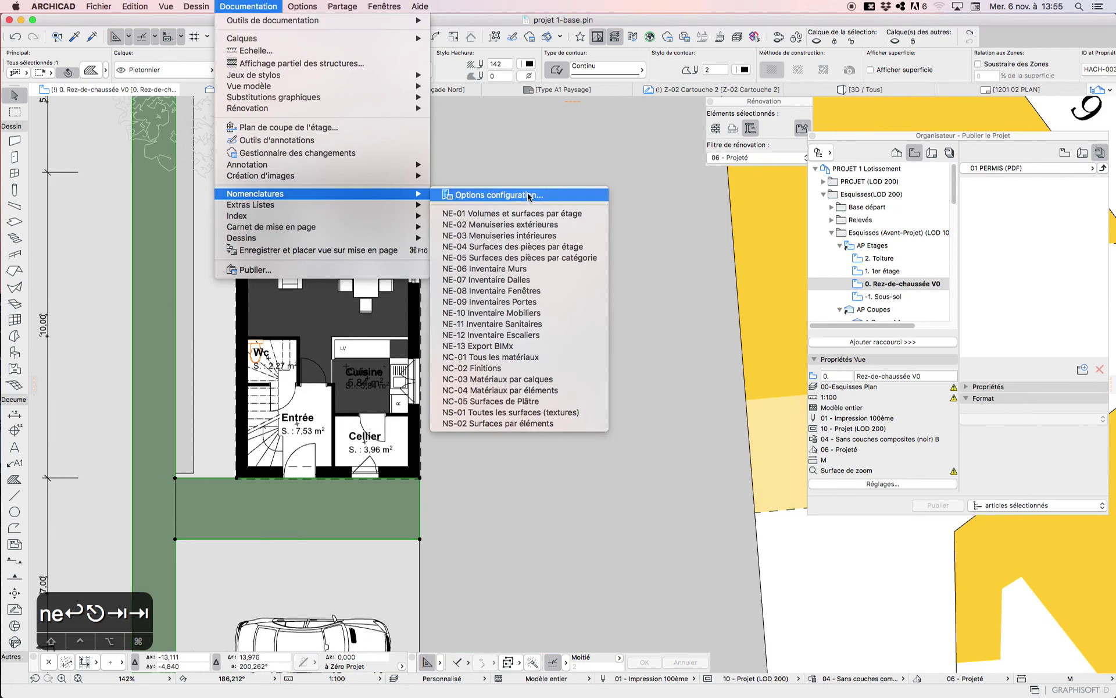
pyautogui.click(530, 195)
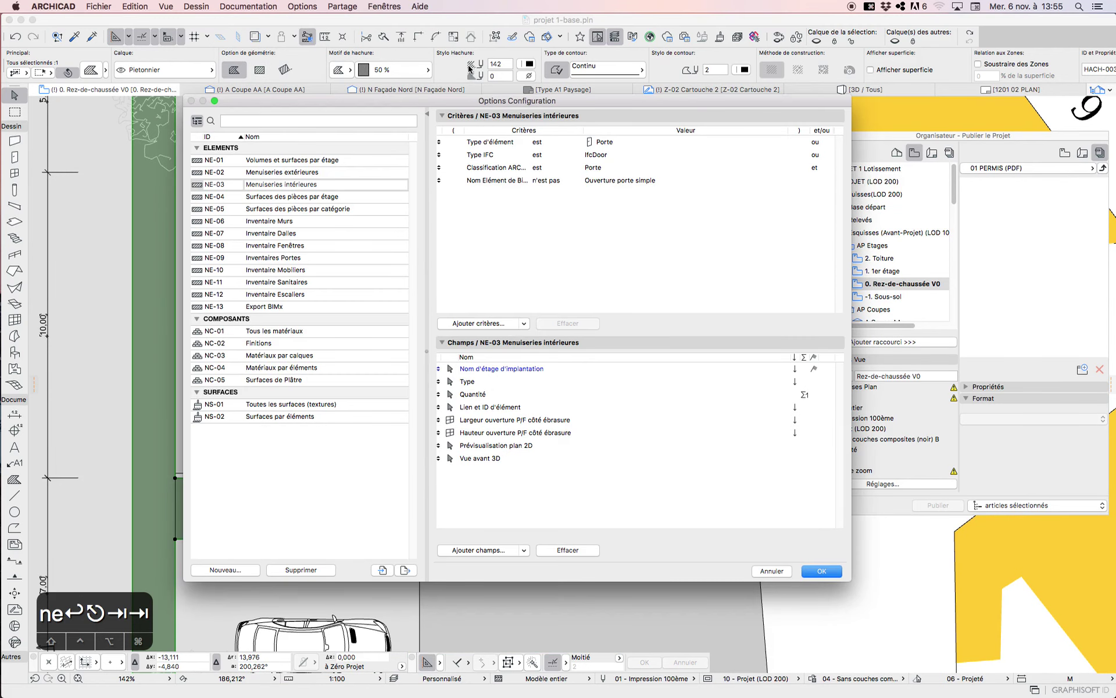
pyautogui.moveTo(462, 103); pyautogui.dragTo(460, 131)
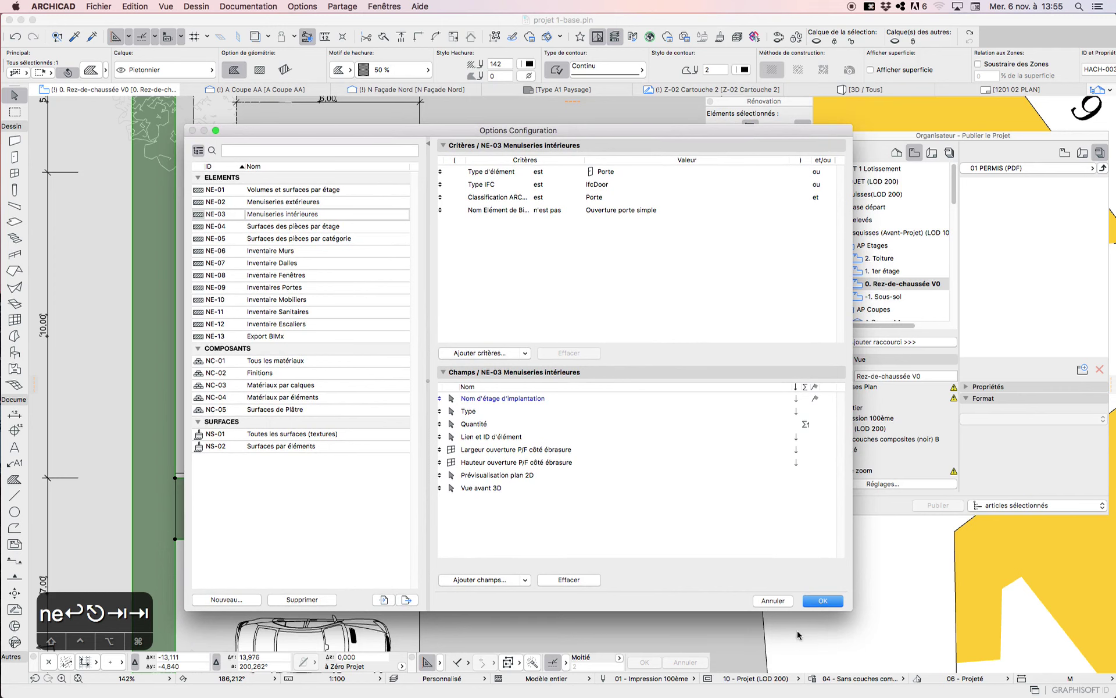
pyautogui.click(772, 601)
# Create a new schedule configuration in the ELEMENTS category with the ID hachure, keeping the default name
pyautogui.click(249, 6)
pyautogui.moveTo(363, 199)
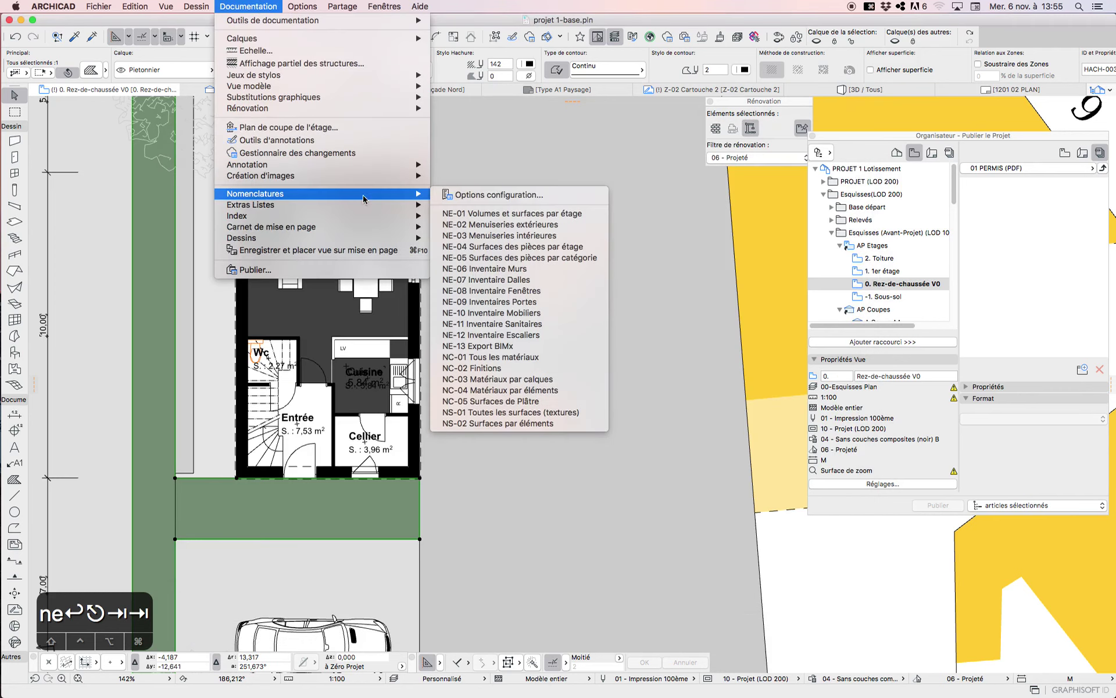
pyautogui.click(512, 195)
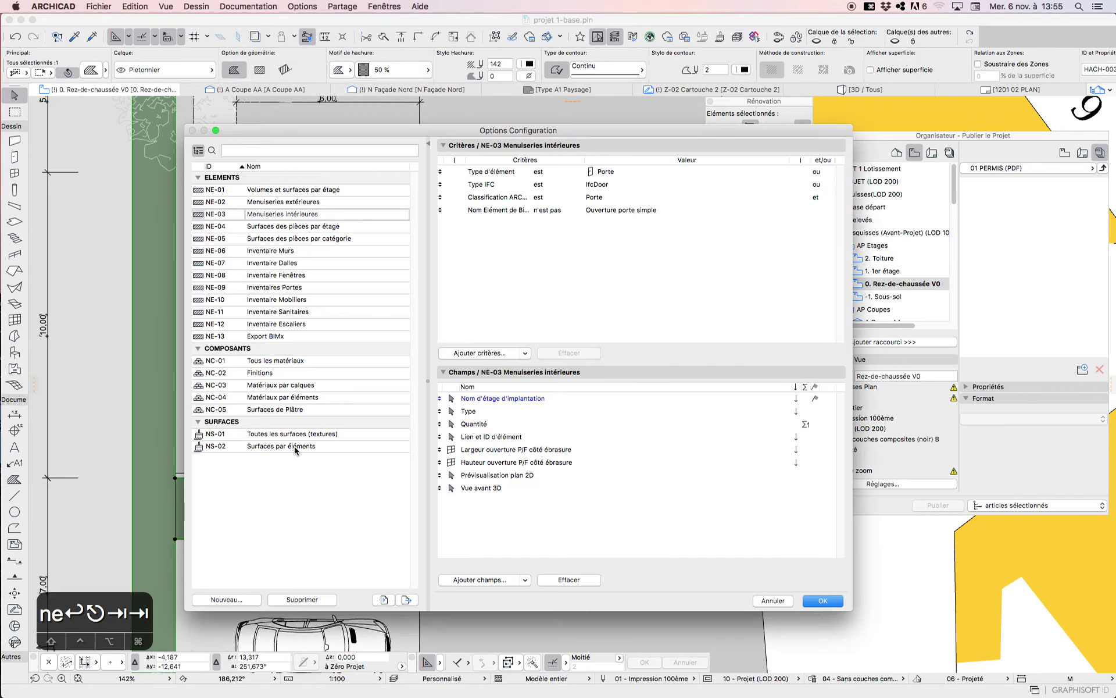
pyautogui.click(211, 476)
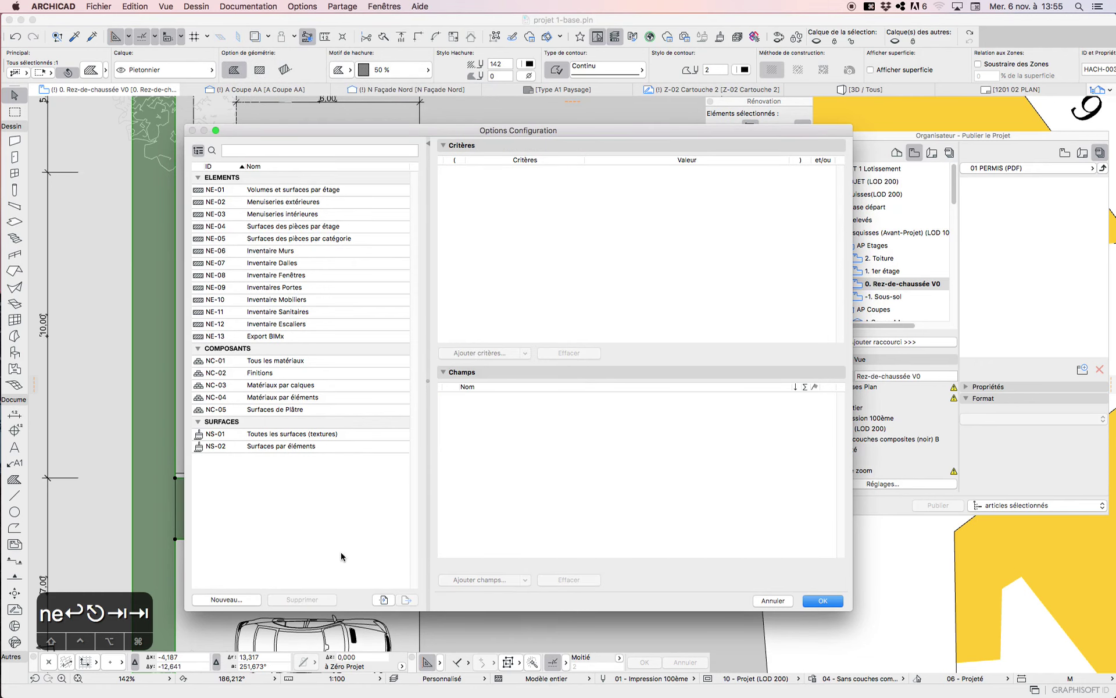
pyautogui.click(236, 599)
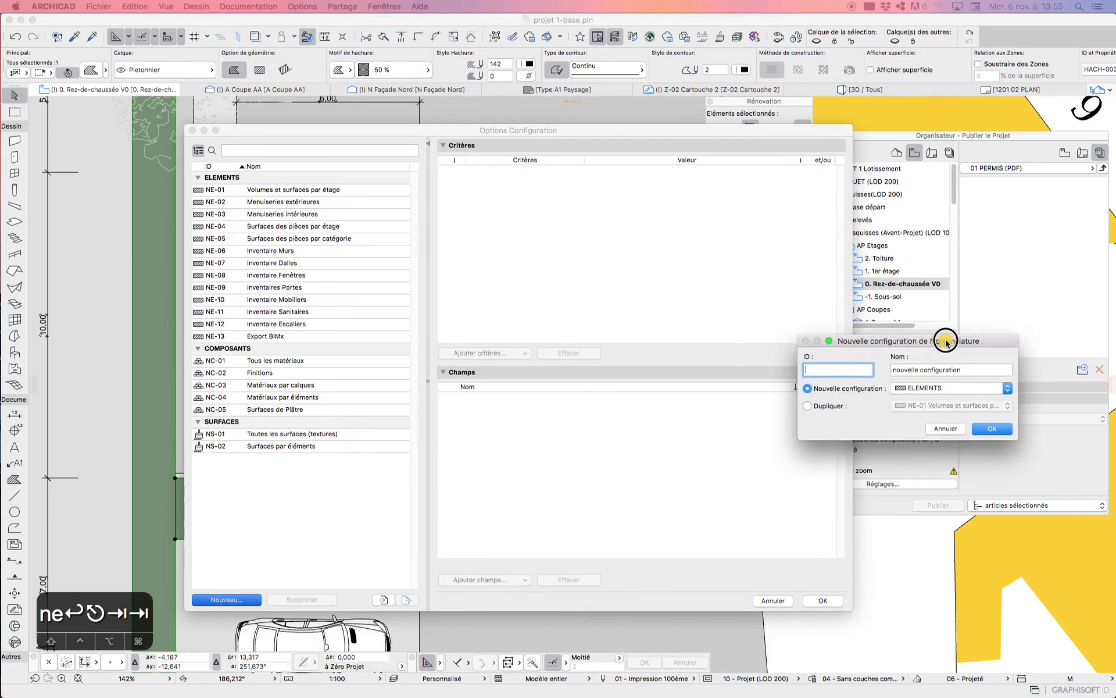
pyautogui.moveTo(933, 340); pyautogui.dragTo(523, 329)
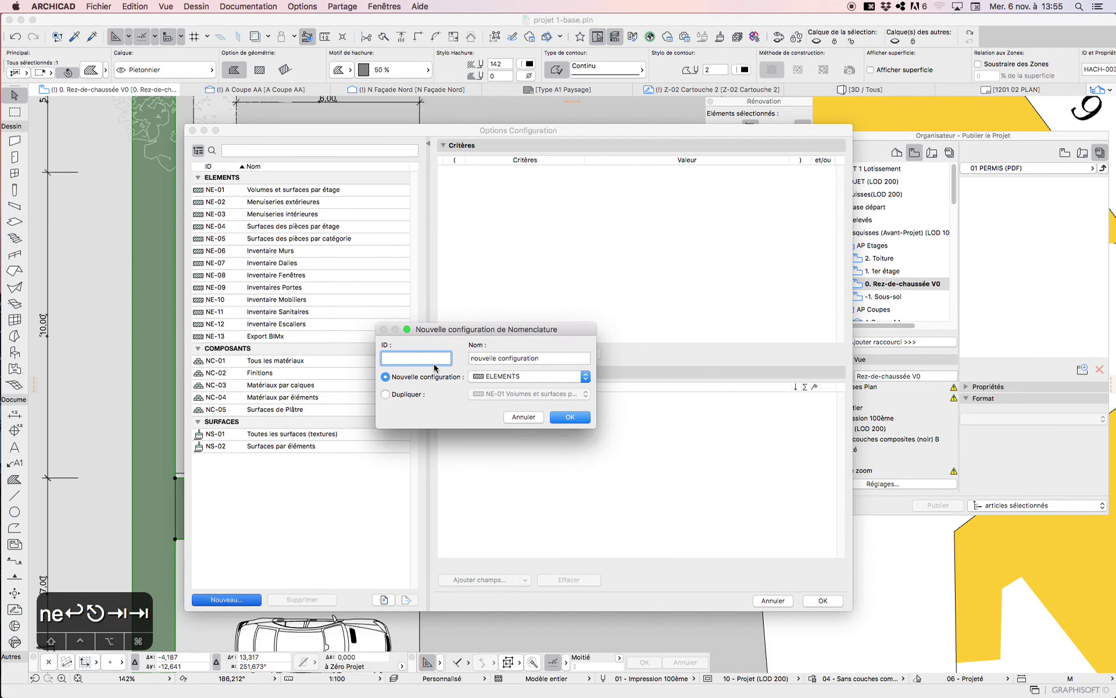
pyautogui.write('hacure')
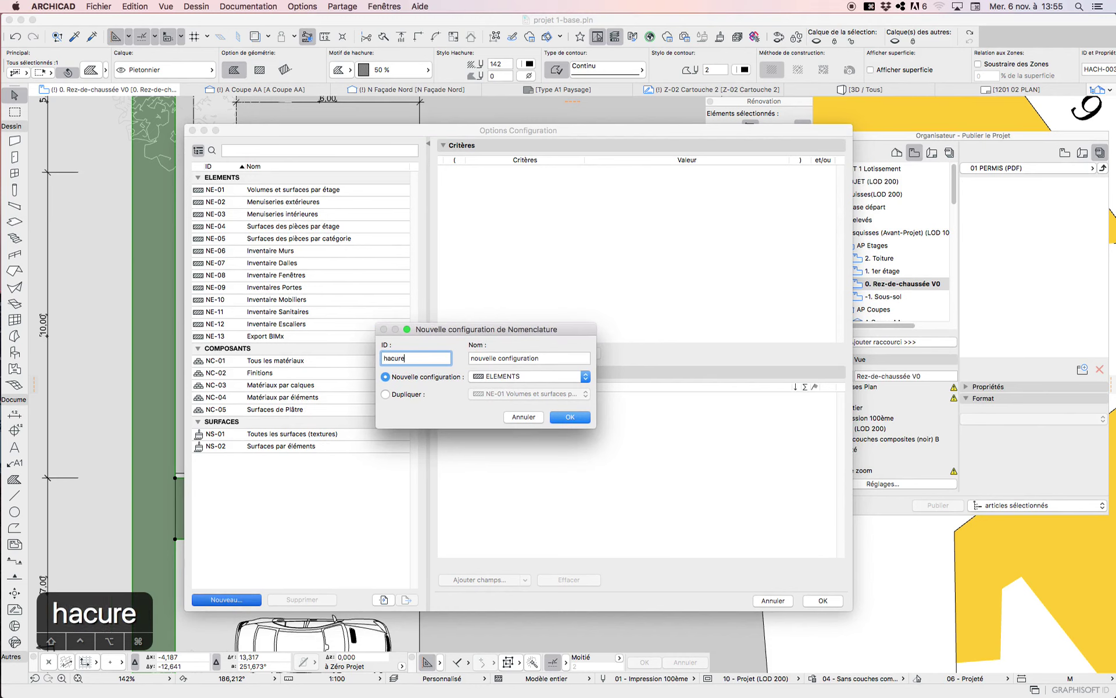
pyautogui.press('BackSpace')
pyautogui.press('BackSpace')
pyautogui.press('BackSpace')
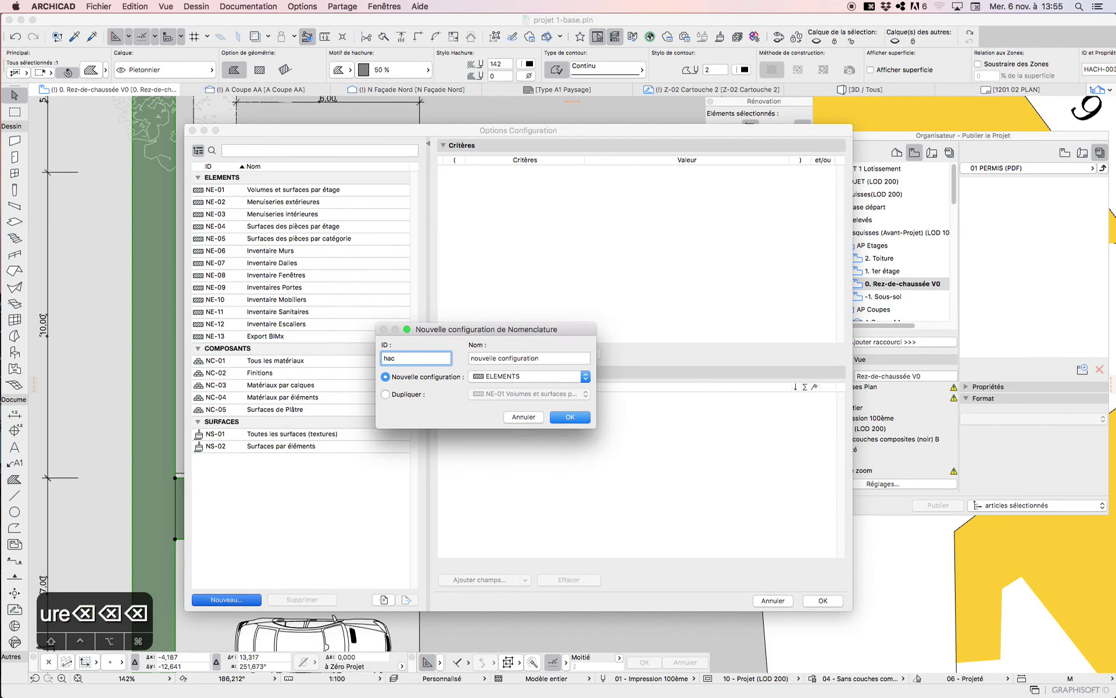
pyautogui.write('hure')
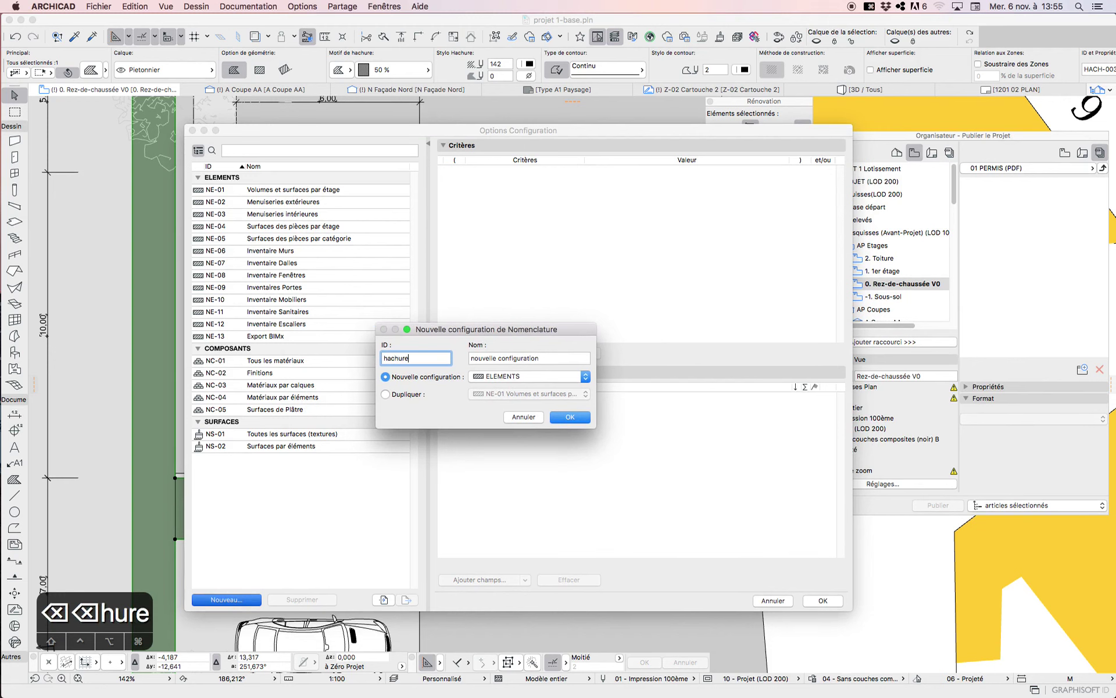
pyautogui.click(544, 376)
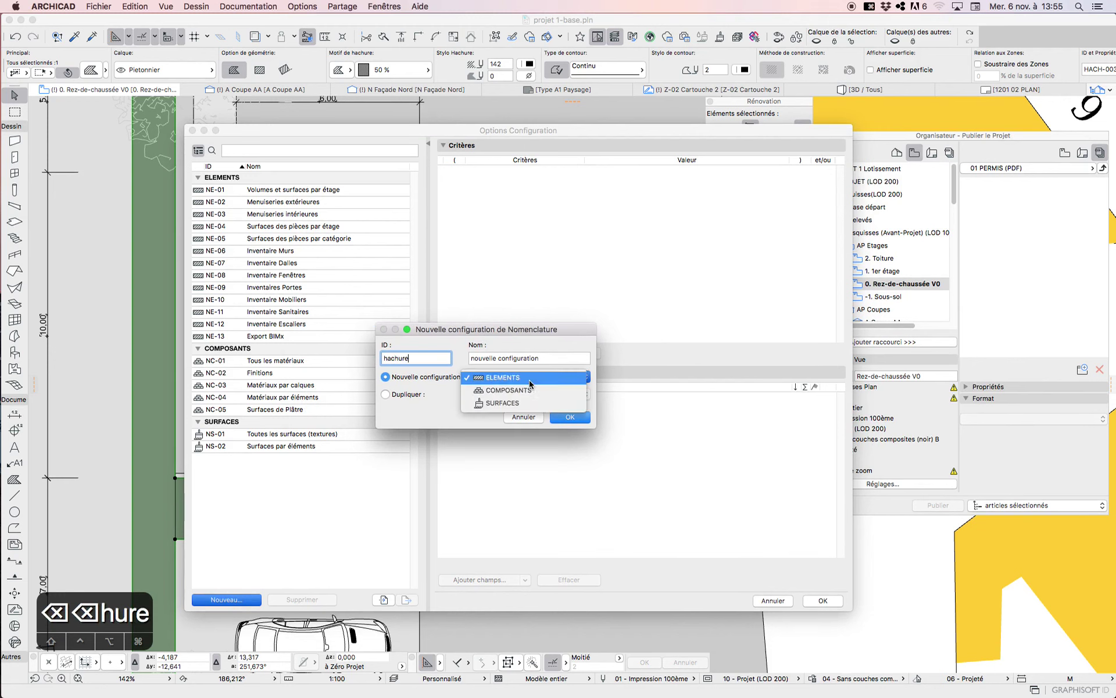
pyautogui.click(573, 416)
pyautogui.click(570, 417)
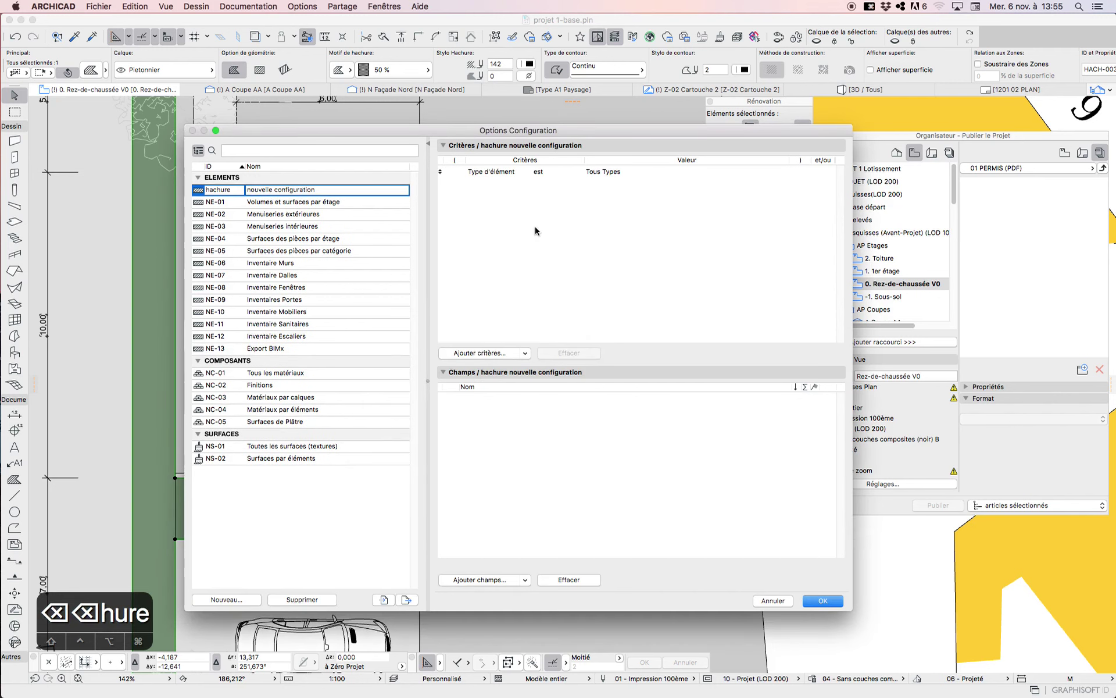
# Set the element type criterion of the hachure schedule to Hachure
pyautogui.click(588, 174)
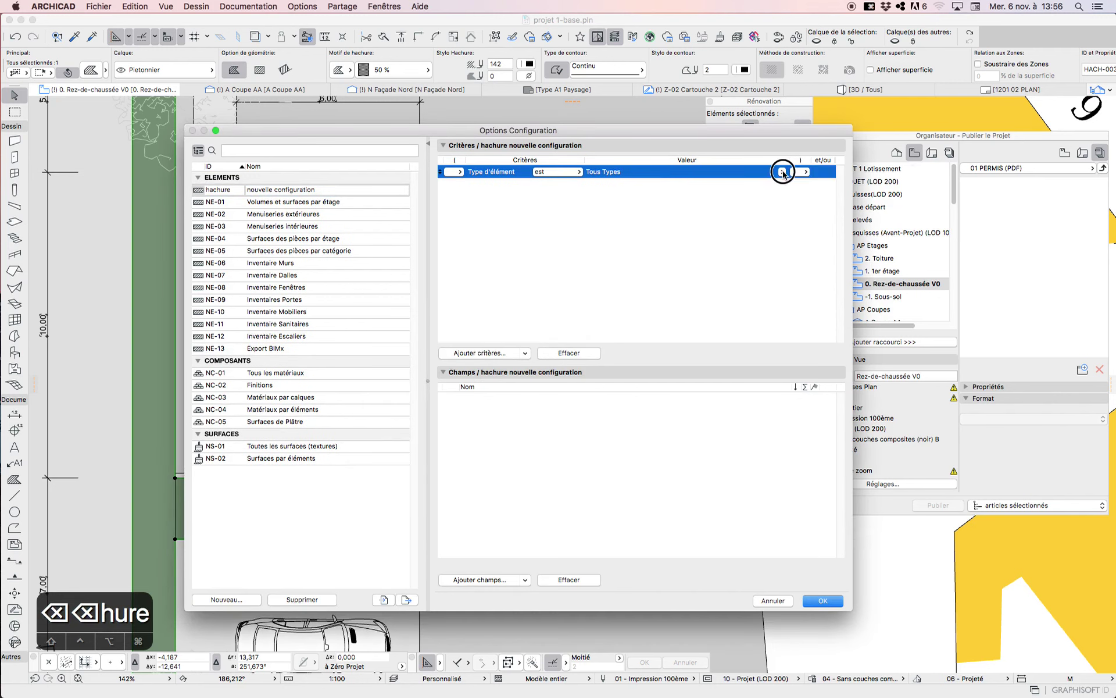
pyautogui.click(781, 172)
pyautogui.click(859, 321)
# Add the Périmètre de hachure parameter to the fields of the hachure schedule
pyautogui.click(480, 581)
pyautogui.click(236, 418)
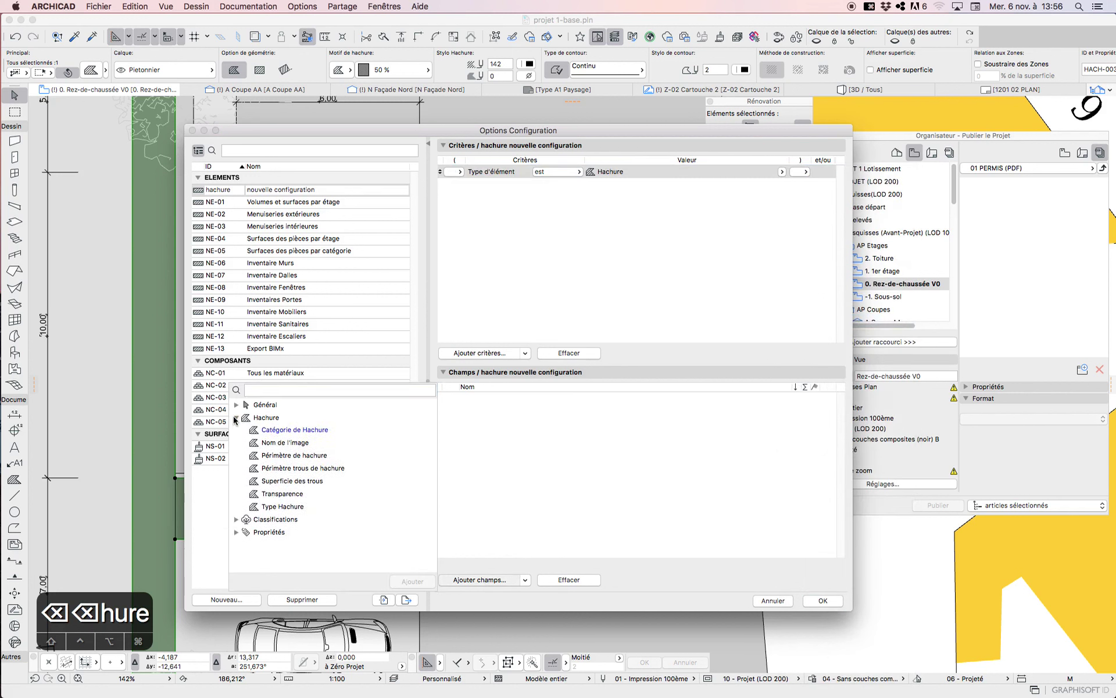
pyautogui.click(276, 457)
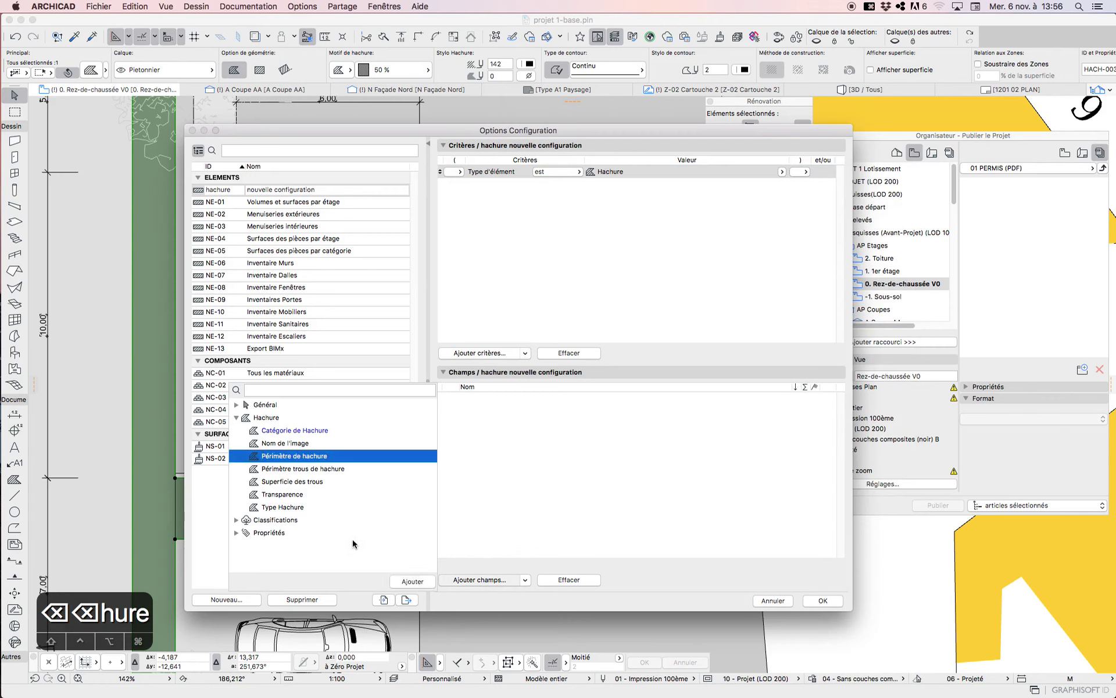
pyautogui.click(421, 582)
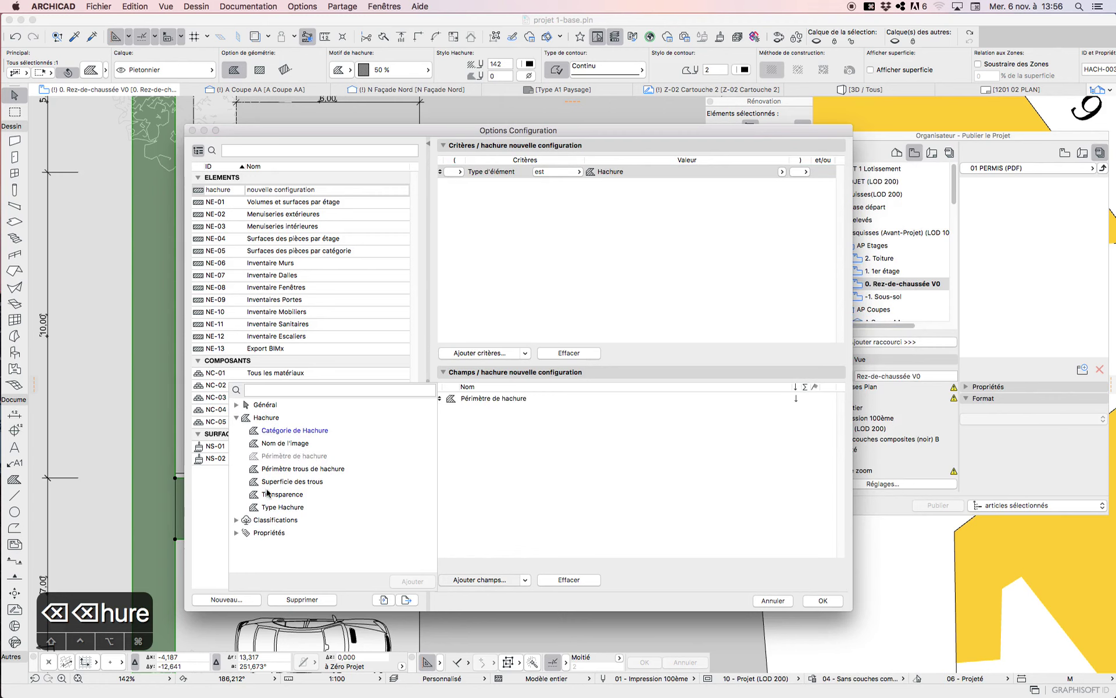
# Look through the Hachure parameters, and add Superficie from the general parameters as a schedule field
pyautogui.click(288, 430)
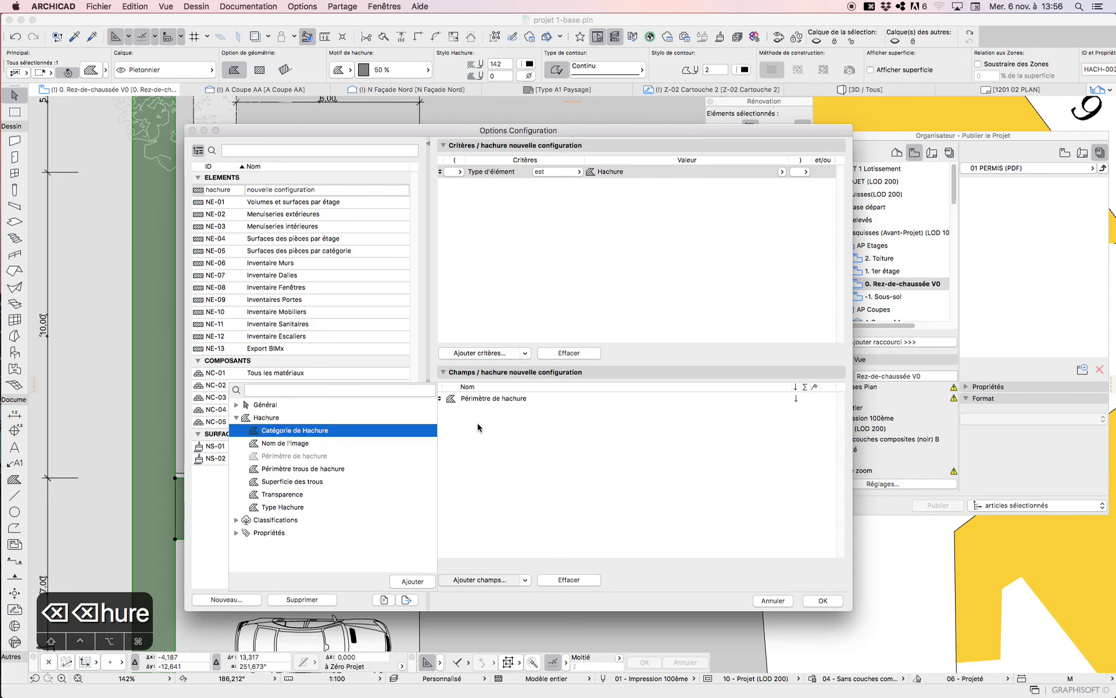
pyautogui.click(282, 508)
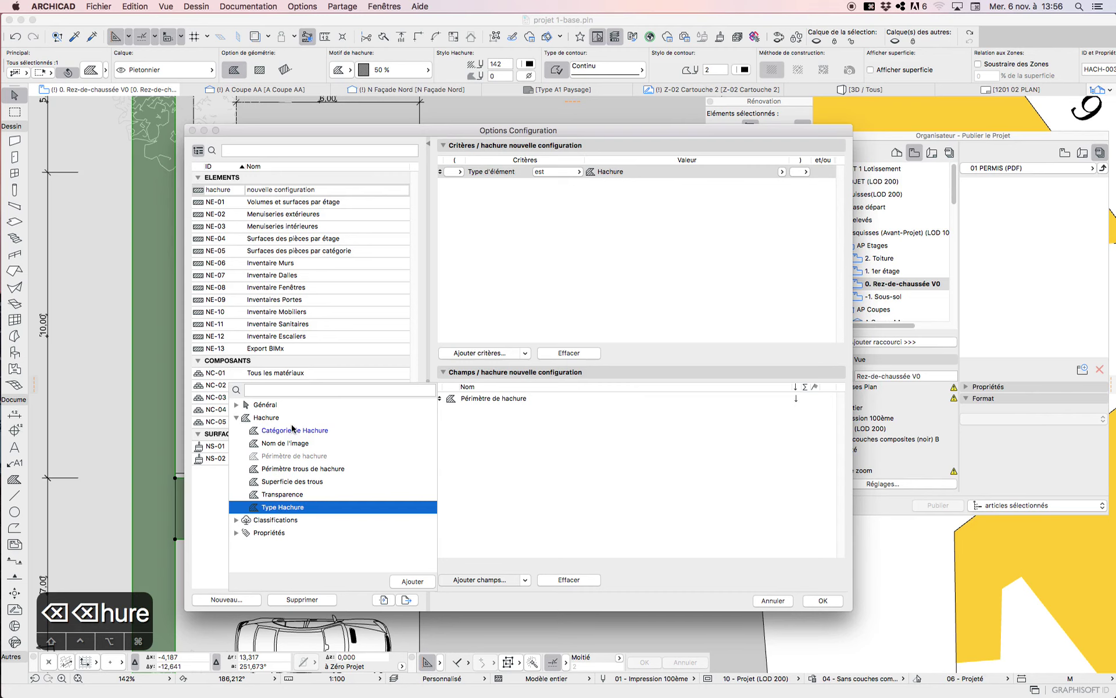
pyautogui.click(292, 482)
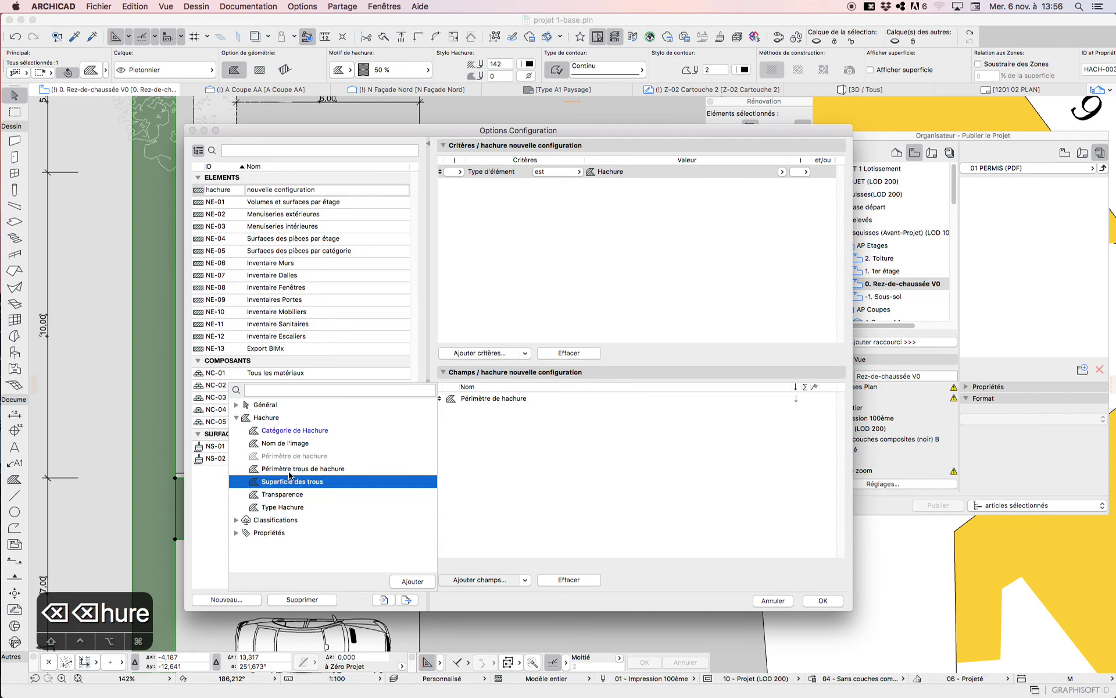
pyautogui.click(236, 405)
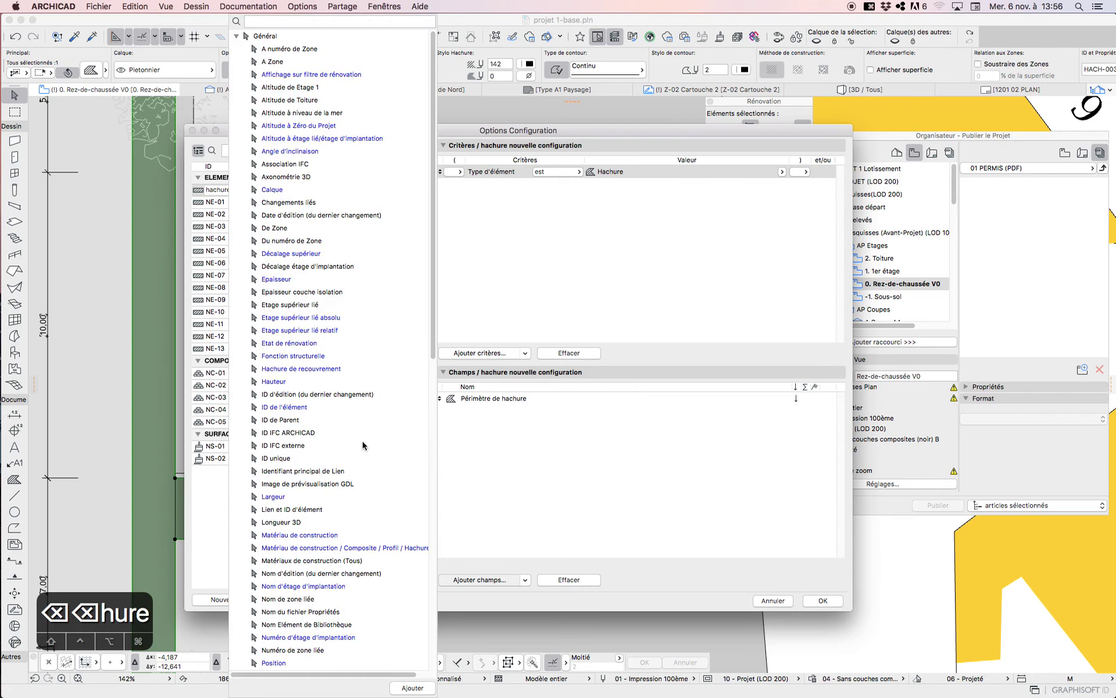
pyautogui.scroll(-15, 311, 448)
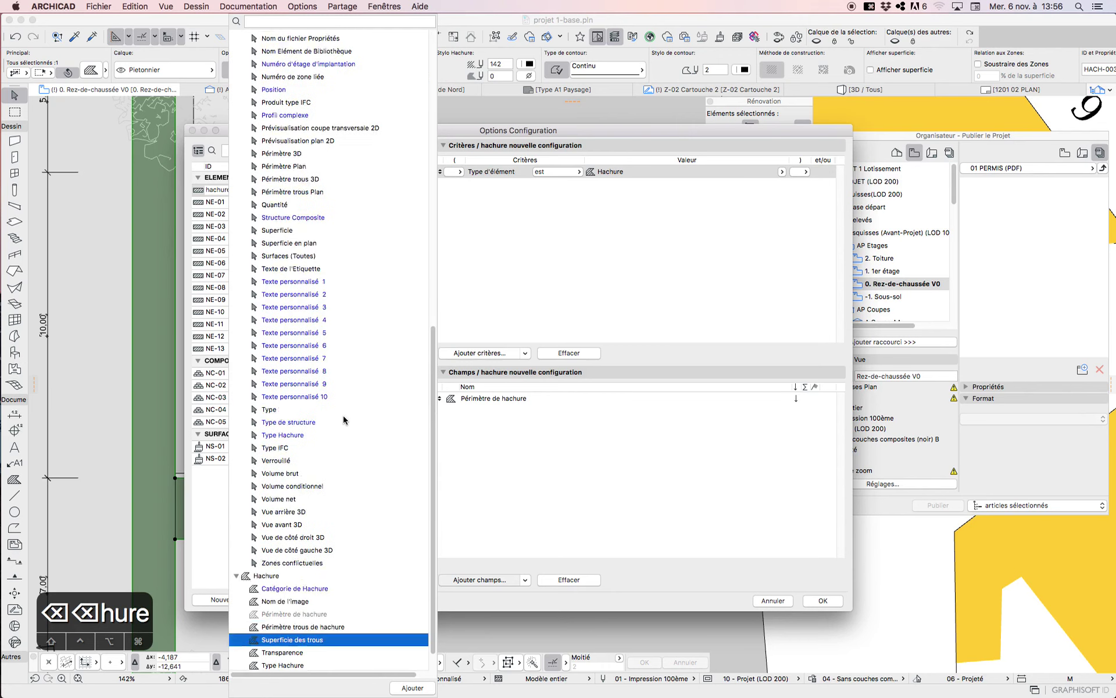
pyautogui.click(286, 203)
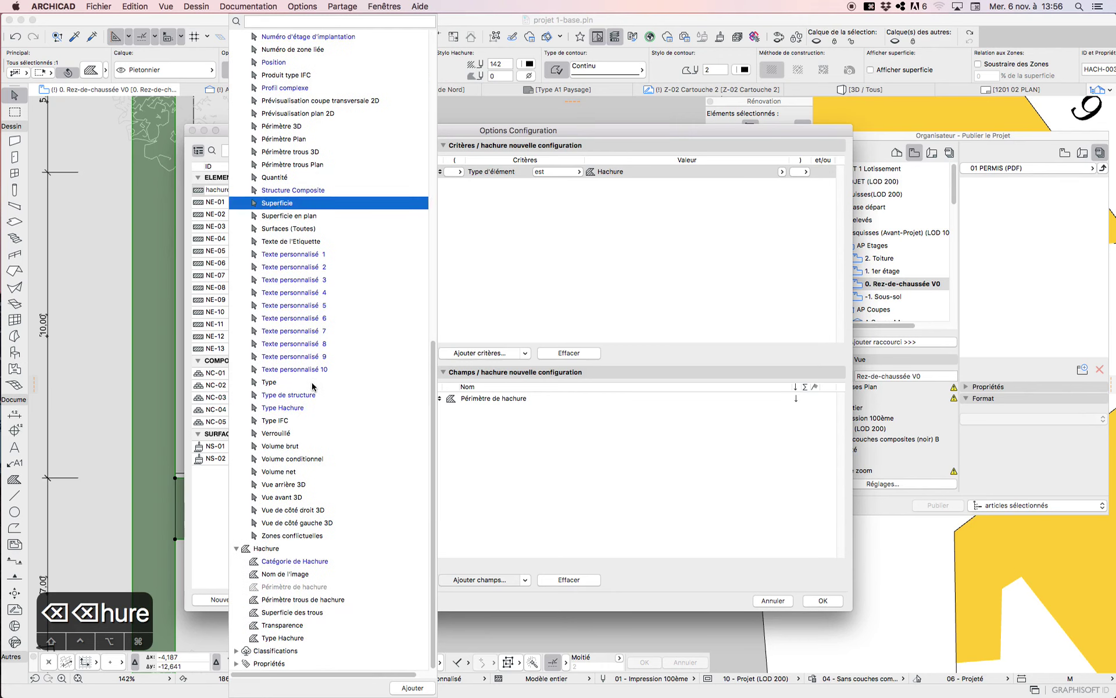
pyautogui.click(410, 688)
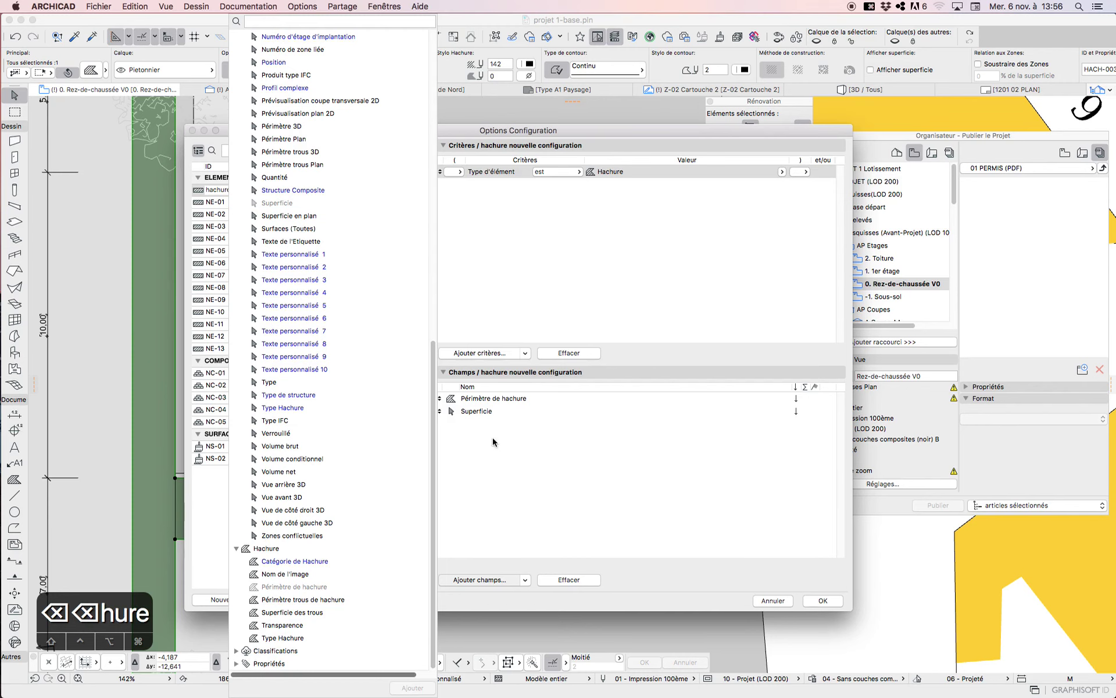
# Browse the general parameters for another useful entry and add Hauteur as a schedule field
pyautogui.scroll(5, 313, 388)
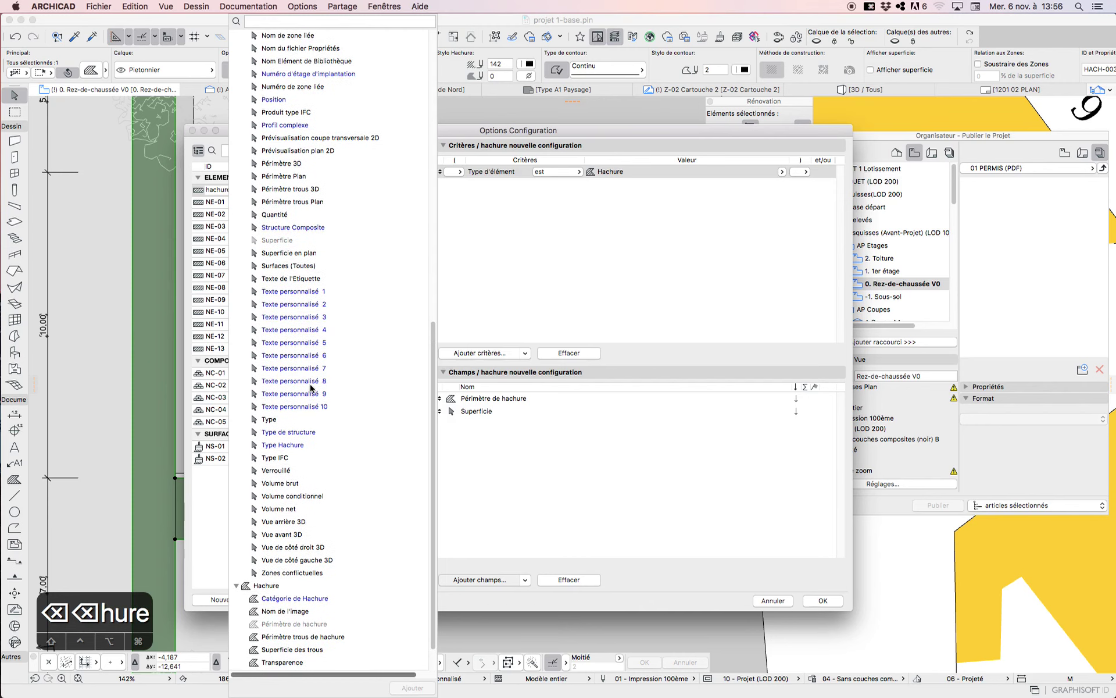
pyautogui.scroll(3, 310, 388)
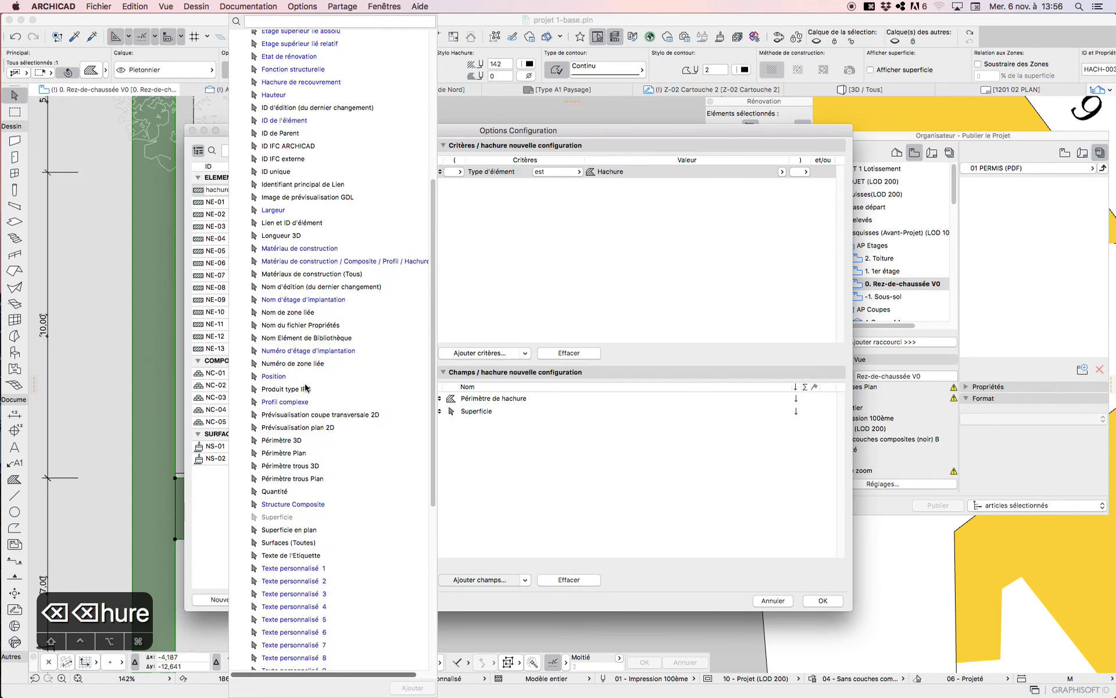
pyautogui.scroll(3, 311, 389)
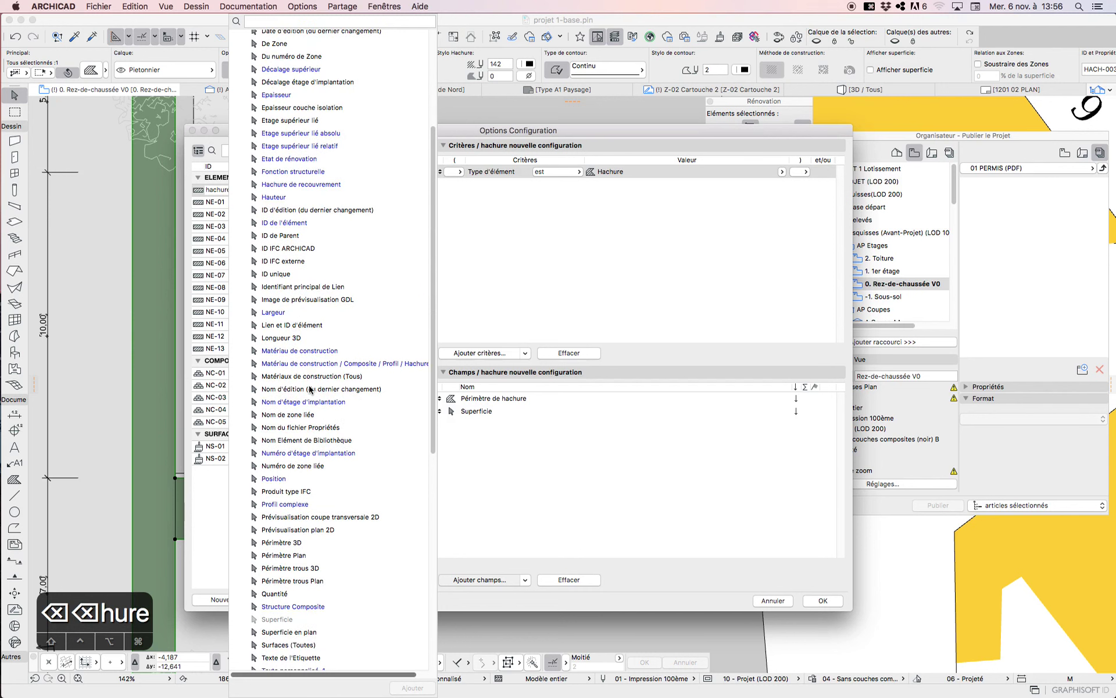
pyautogui.scroll(4, 311, 389)
pyautogui.scroll(2, 310, 389)
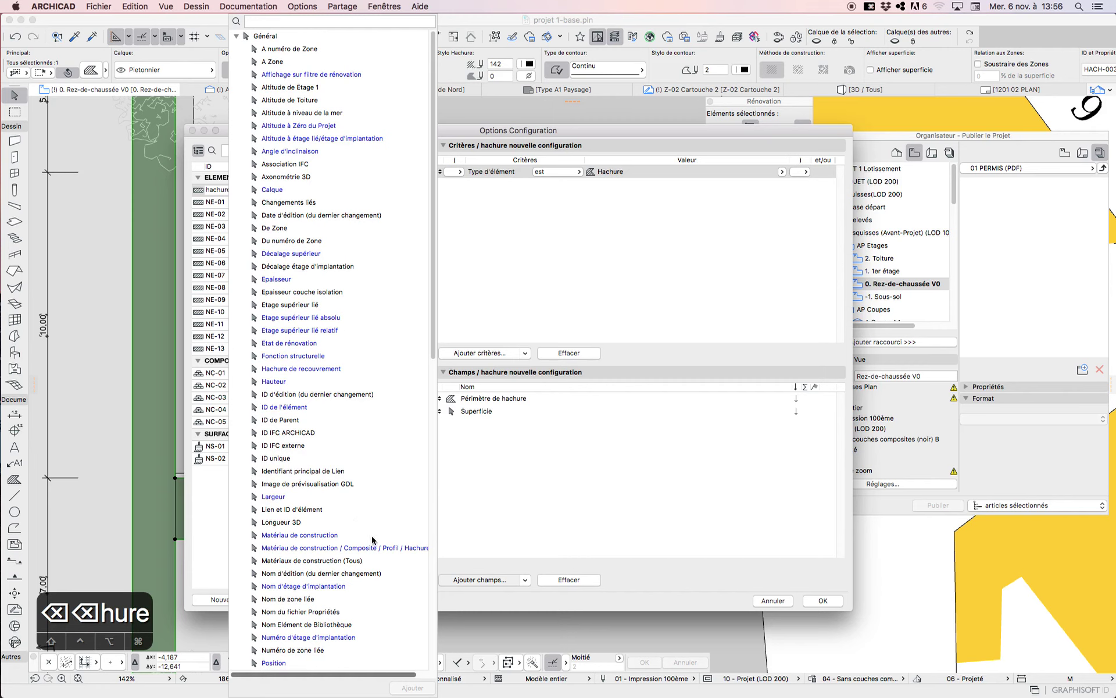
pyautogui.click(271, 395)
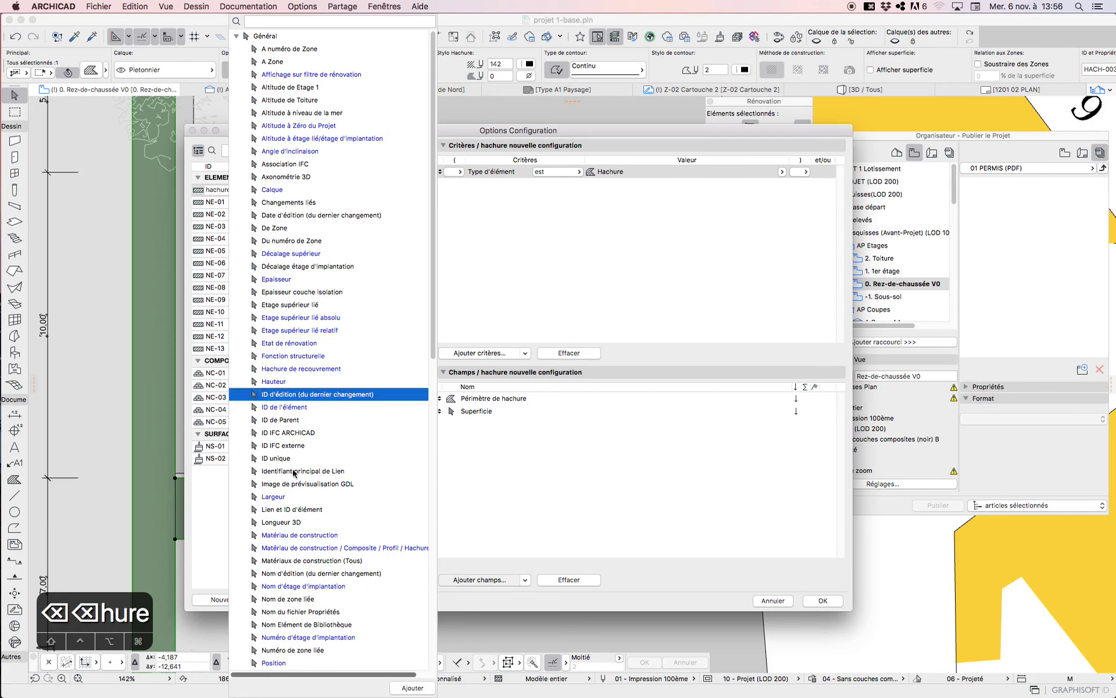
pyautogui.click(324, 382)
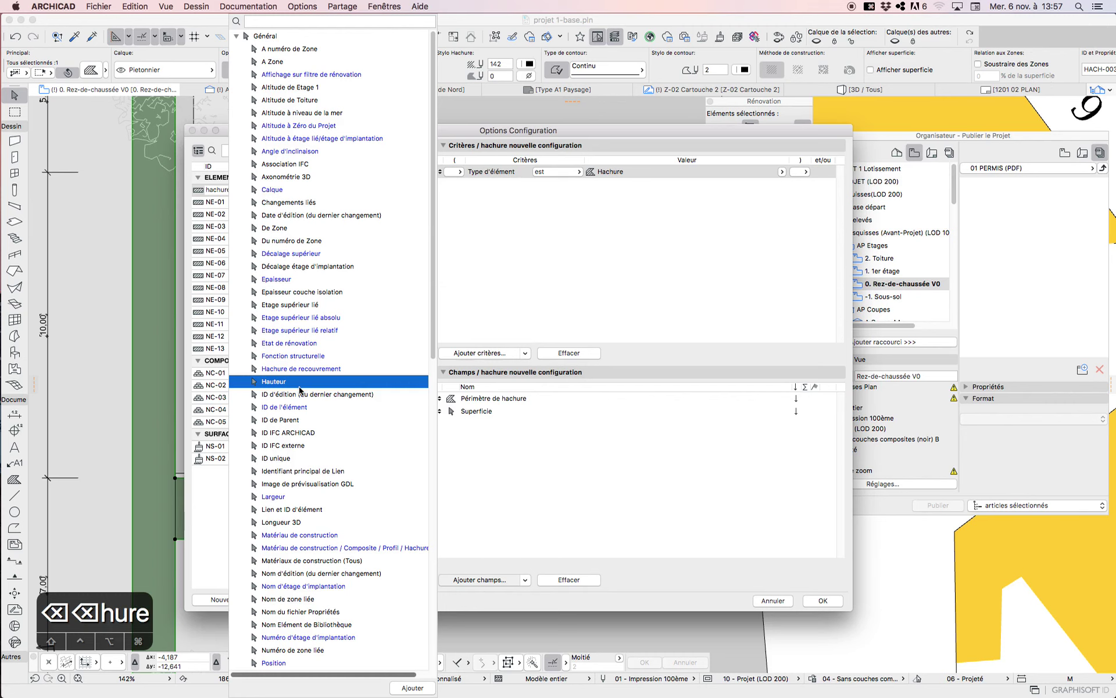
pyautogui.scroll(-15, 303, 482)
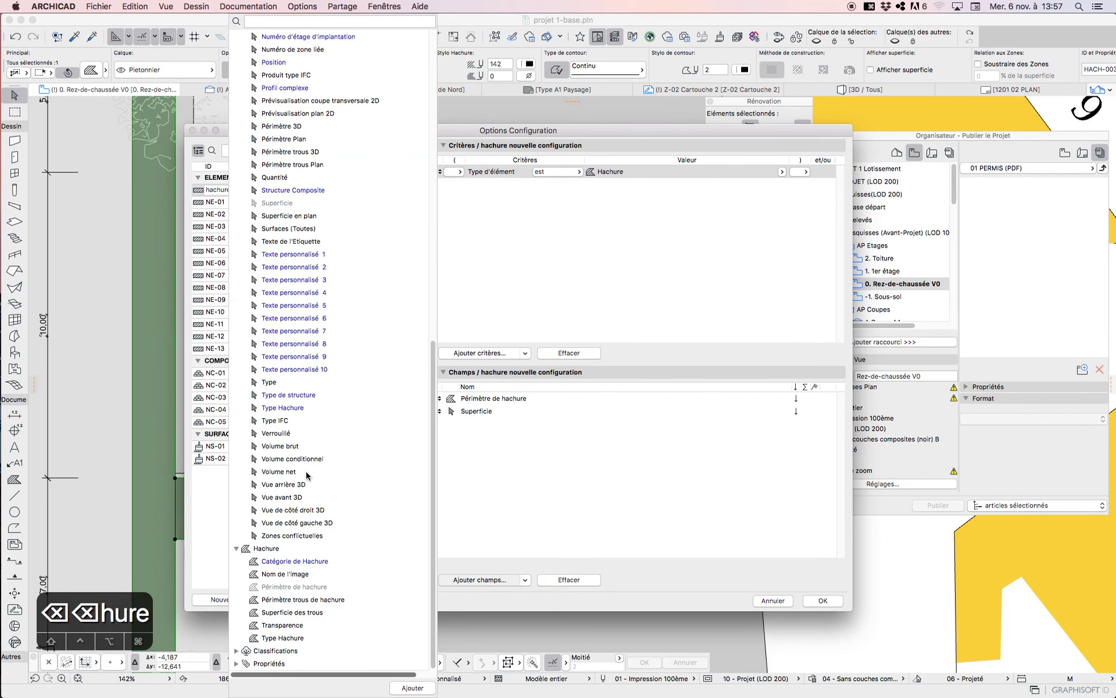
pyautogui.scroll(1, 336, 443)
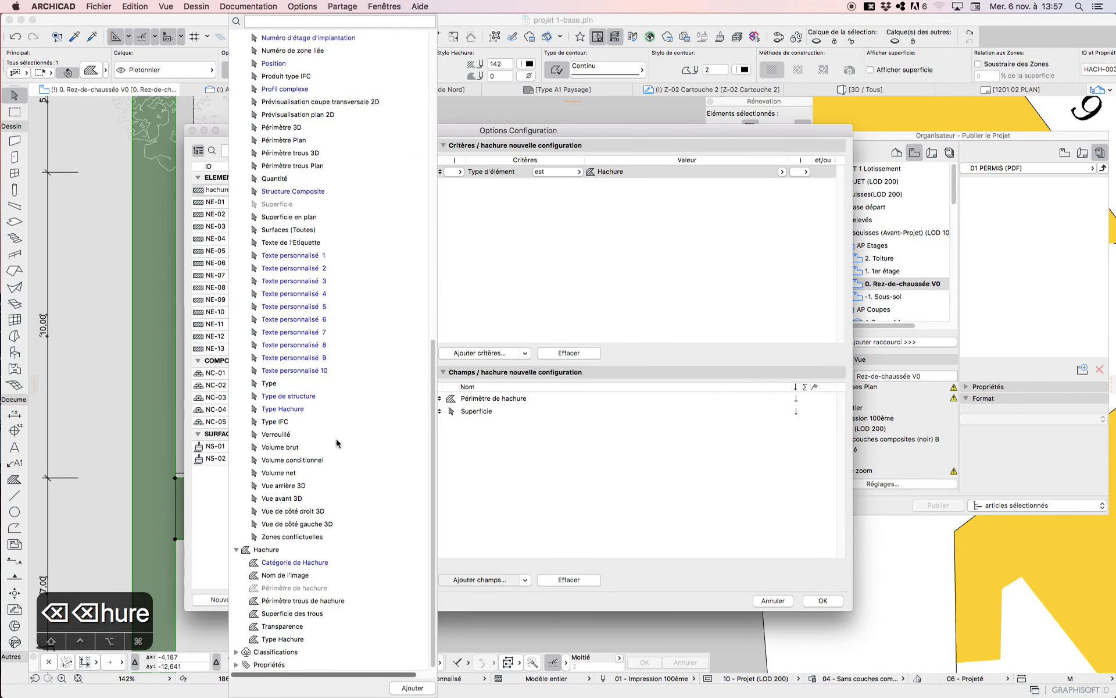
pyautogui.scroll(10, 336, 443)
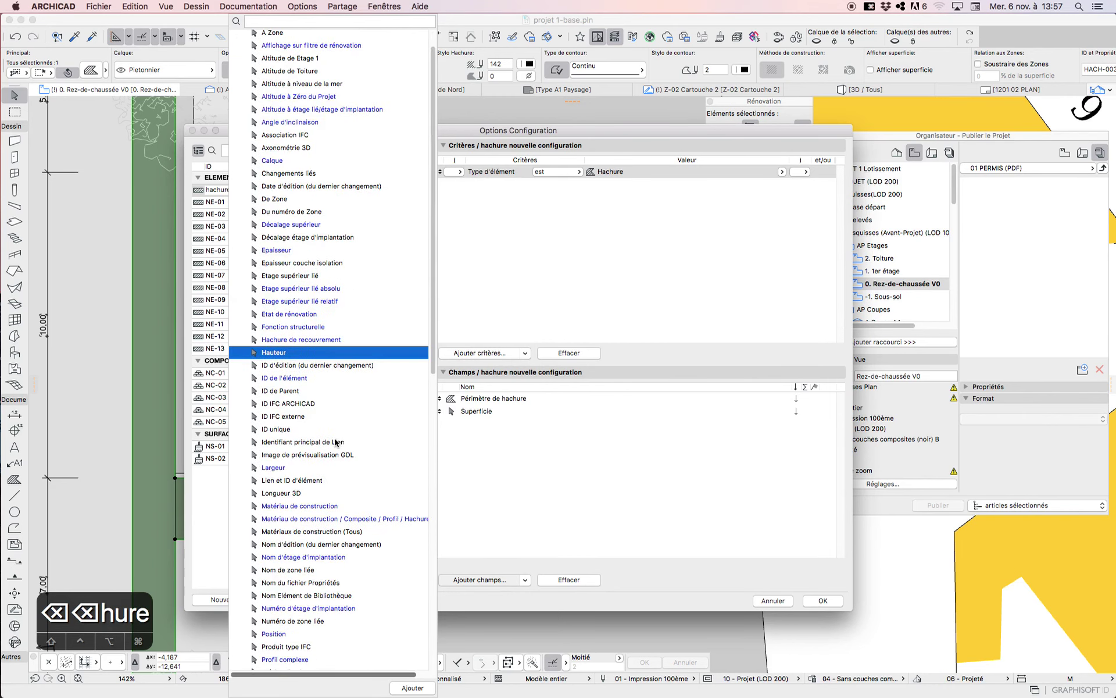
pyautogui.scroll(-2, 319, 421)
pyautogui.scroll(3, 322, 416)
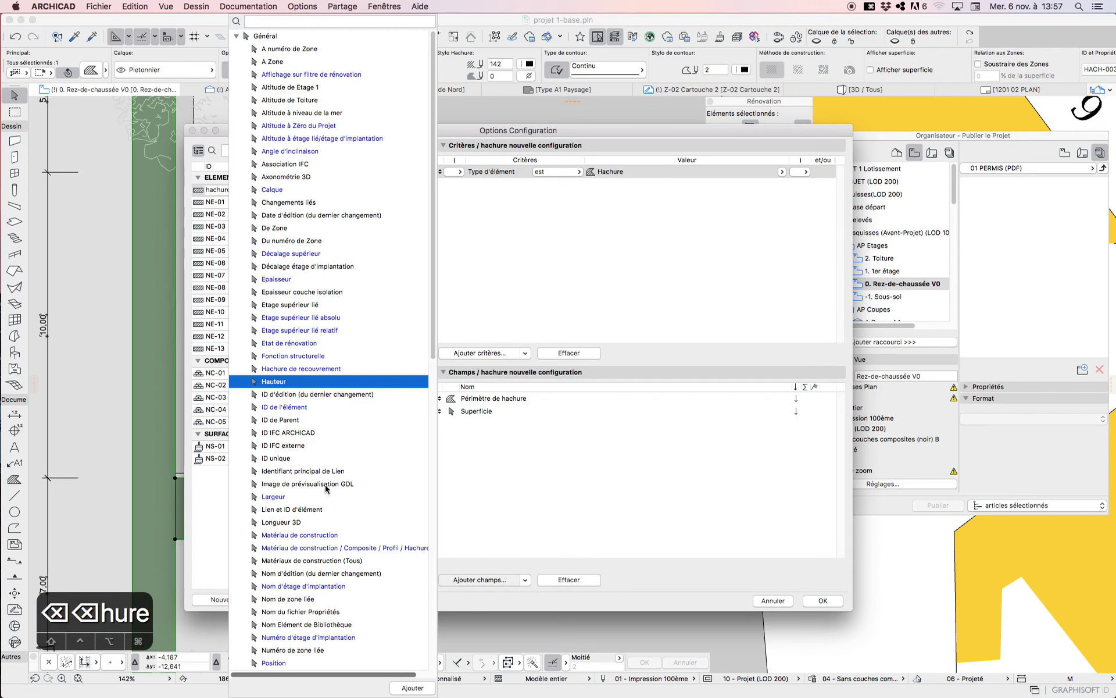
pyautogui.click(414, 690)
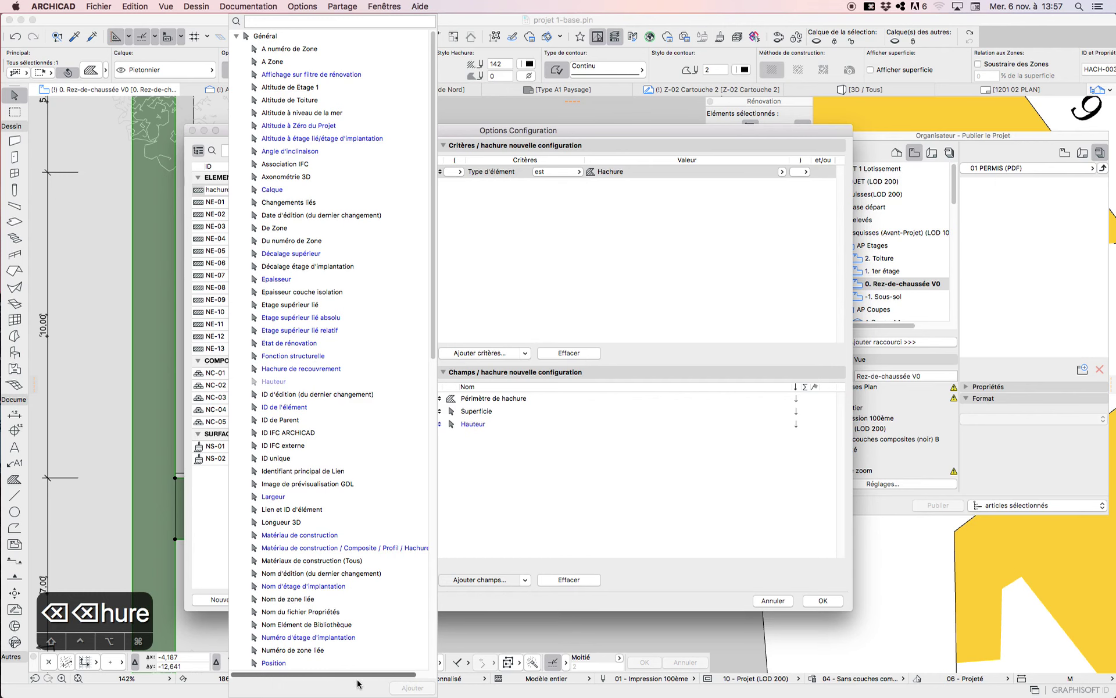
# Close the parameter list and remove the Hauteur field from the hachure schedule
pyautogui.click(501, 558)
pyautogui.click(494, 424)
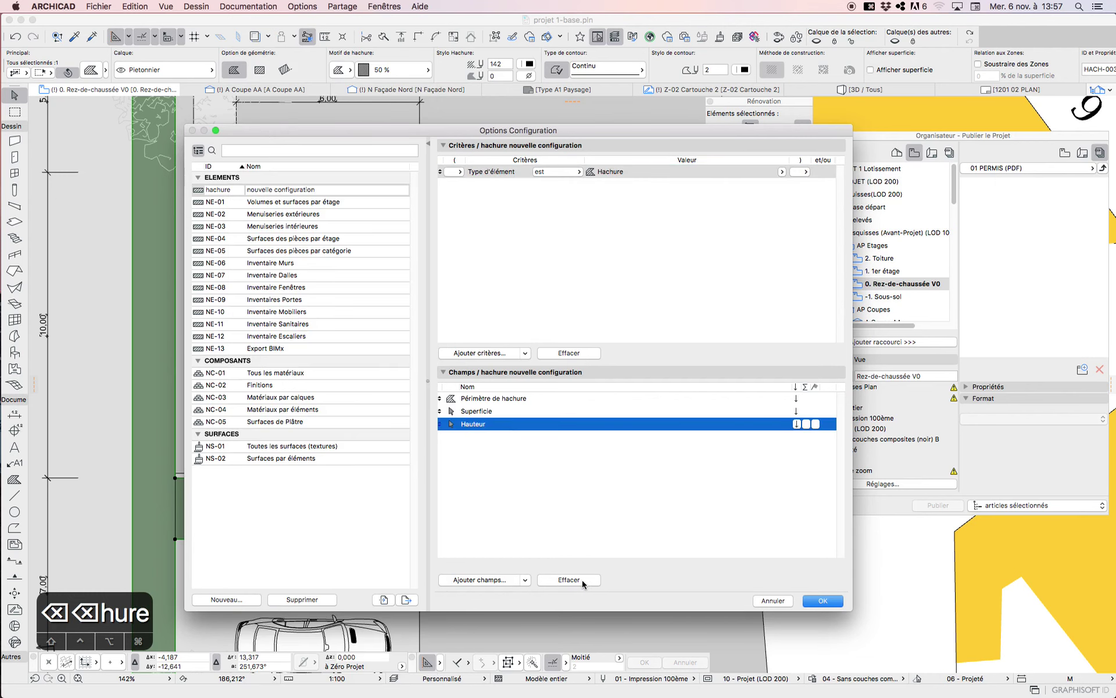
pyautogui.click(567, 579)
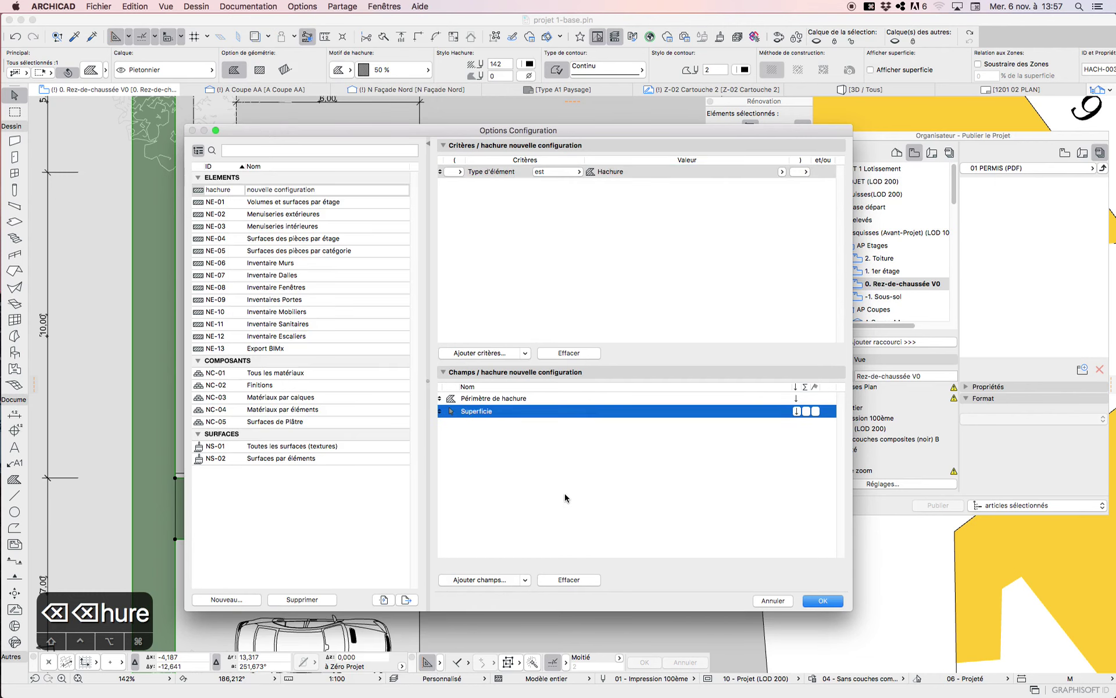
# Enable the sum for the Superficie field and select the Périmètre de hachure field
pyautogui.click(807, 411)
pyautogui.click(816, 399)
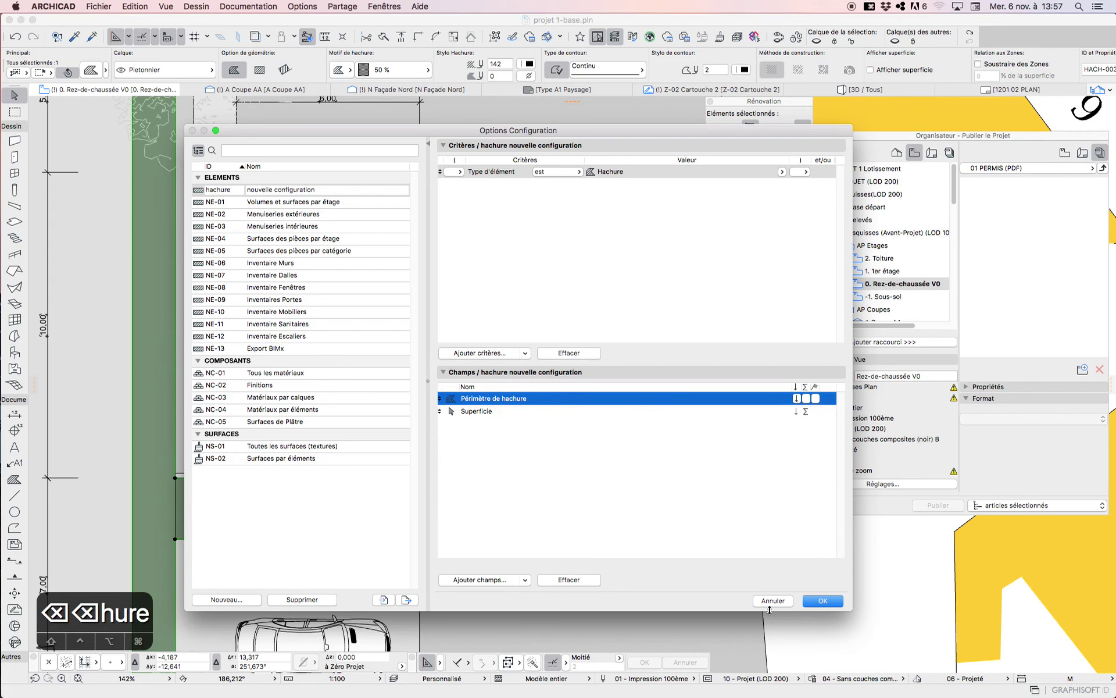
# Accept the schedule configuration and open the hachure nouvelle configuration schedule from the full list of schedules
pyautogui.click(823, 601)
pyautogui.click(248, 7)
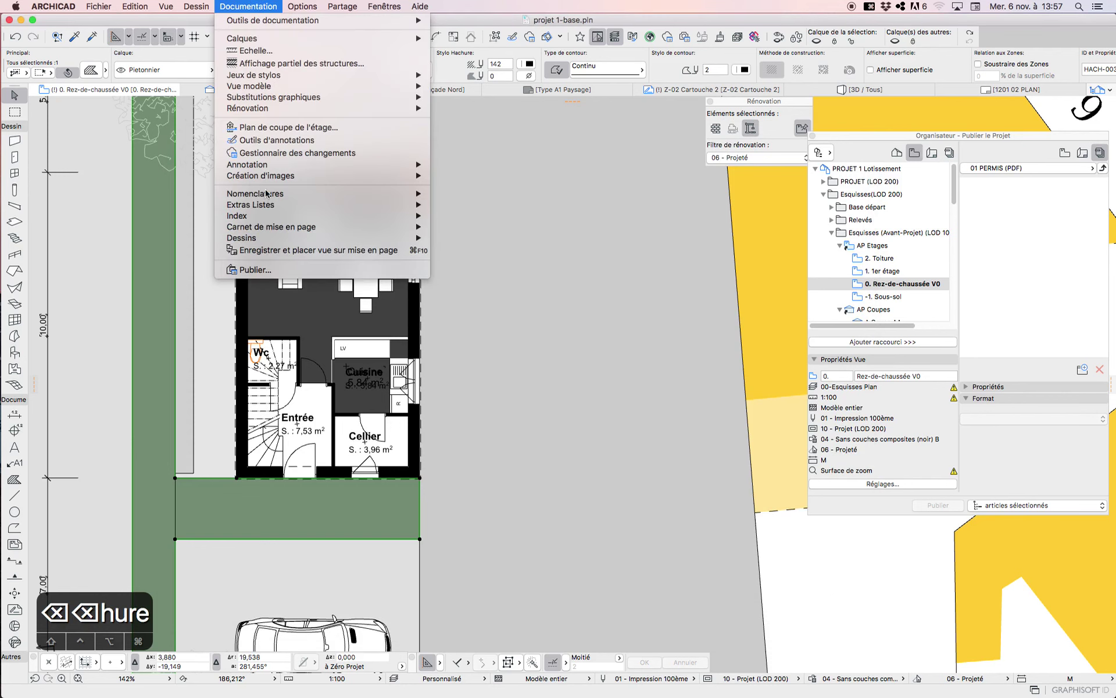
pyautogui.moveTo(321, 200)
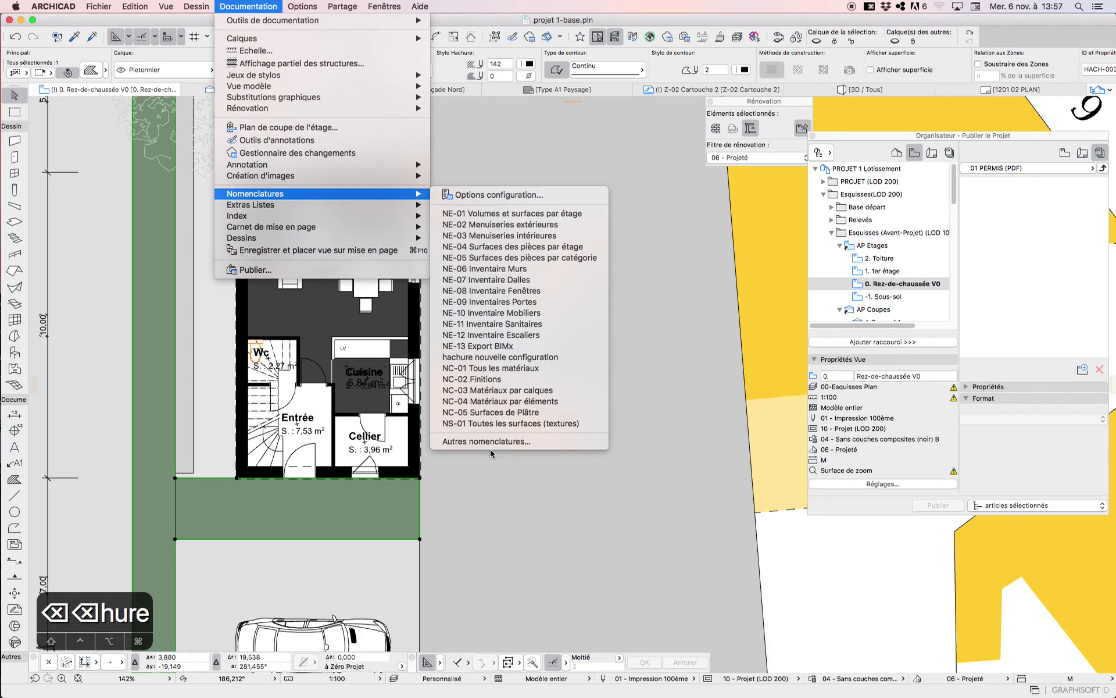
pyautogui.click(562, 515)
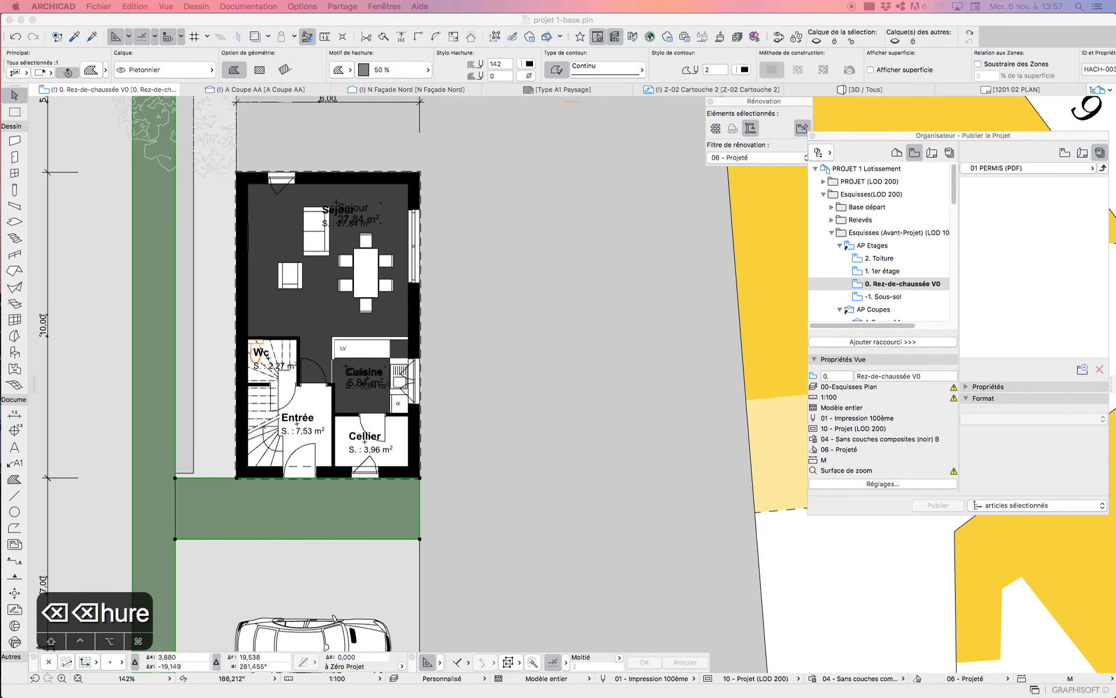
pyautogui.scroll(-4, 595, 285)
pyautogui.scroll(4, 596, 285)
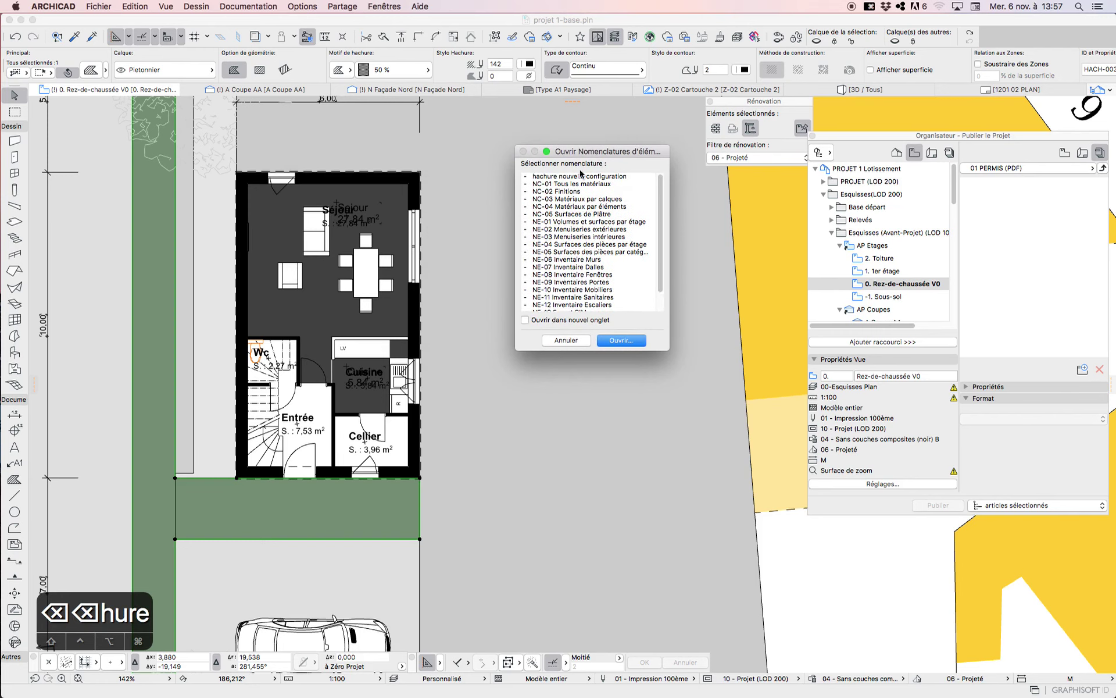
pyautogui.click(622, 177)
pyautogui.click(611, 343)
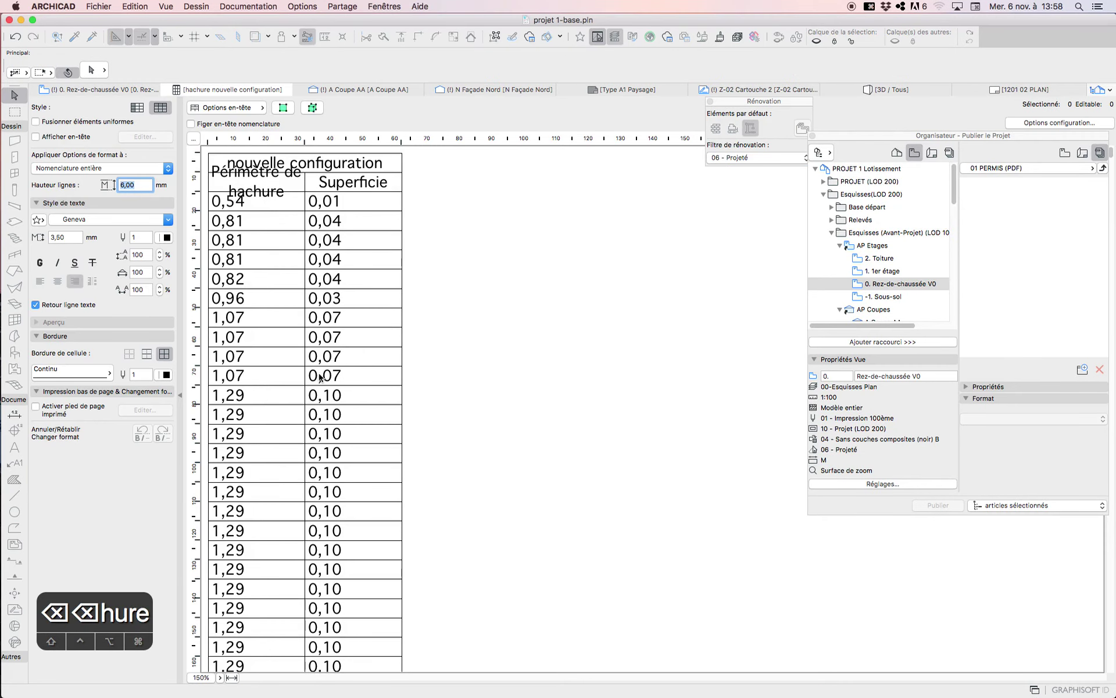
# Widen the Périmètre de hachure column to fit its heading and the Superficie column to about 39 mm, and look through the rows
pyautogui.moveTo(303, 140); pyautogui.dragTo(375, 173)
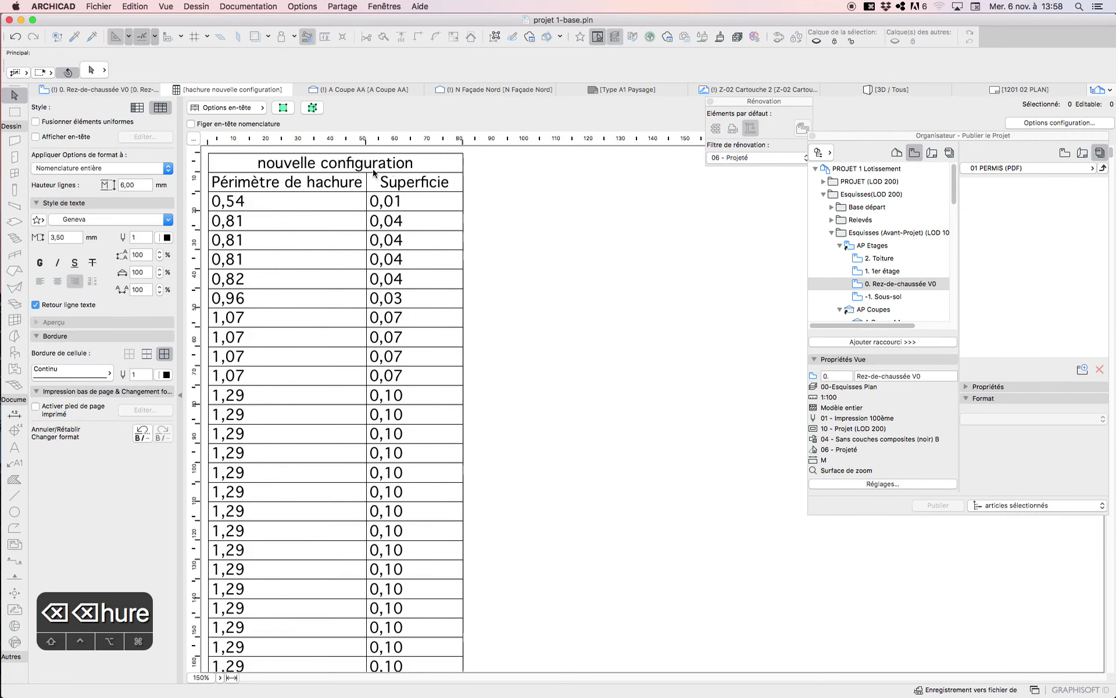
pyautogui.moveTo(461, 140); pyautogui.dragTo(491, 140)
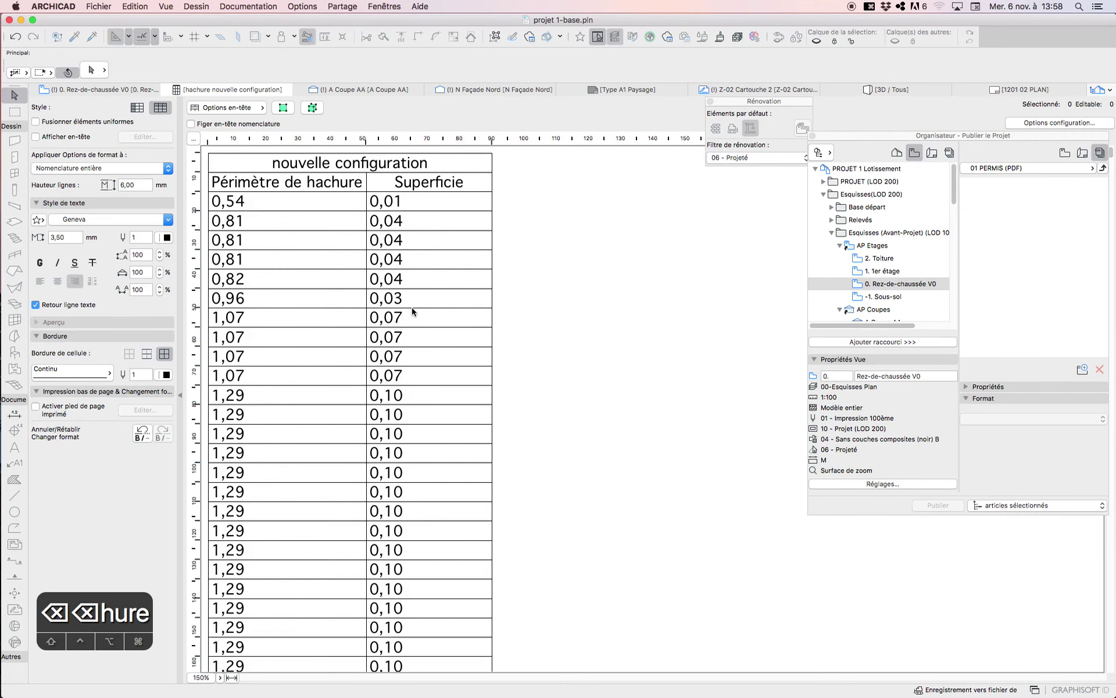
pyautogui.scroll(-15, 277, 291)
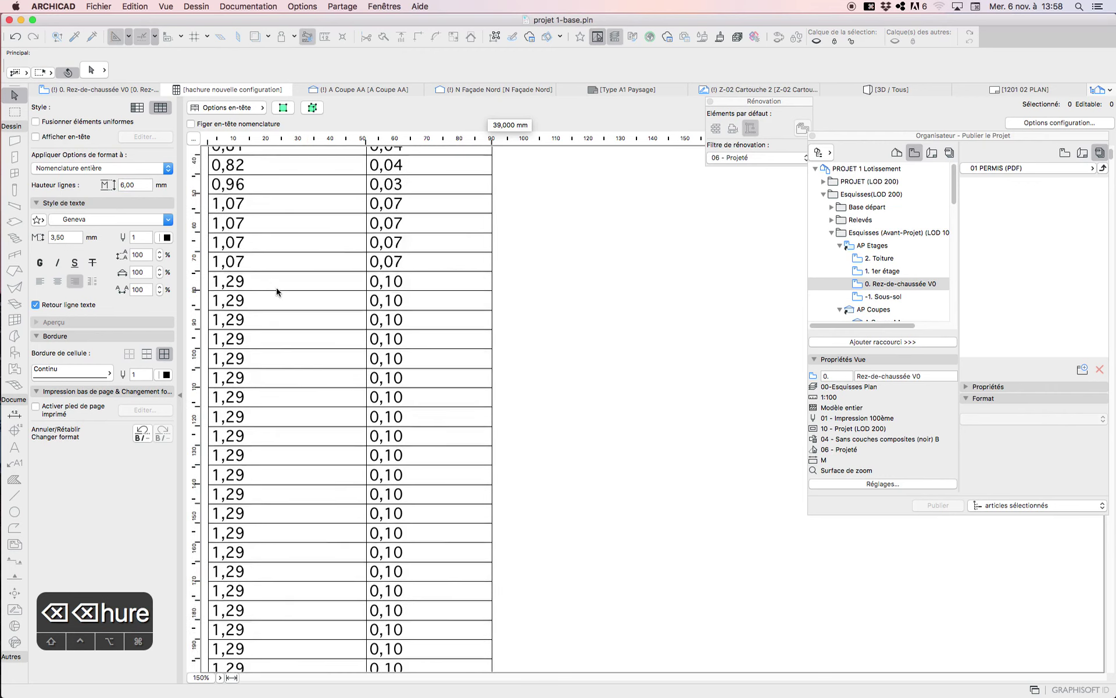
pyautogui.scroll(15, 419, 303)
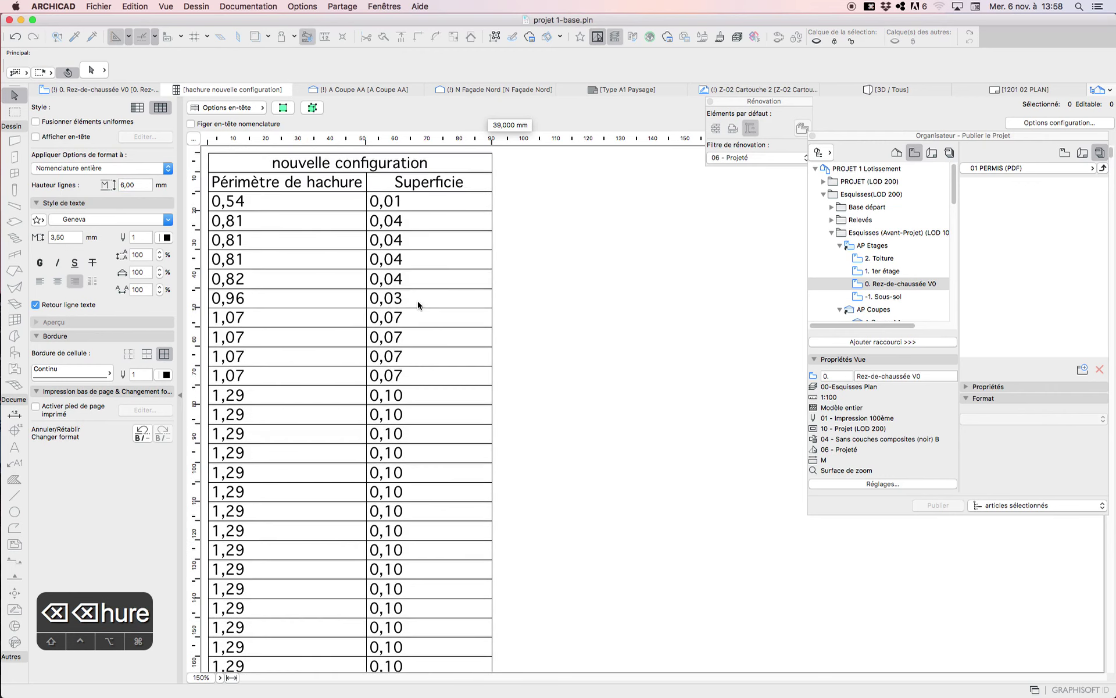
pyautogui.scroll(-20, 384, 349)
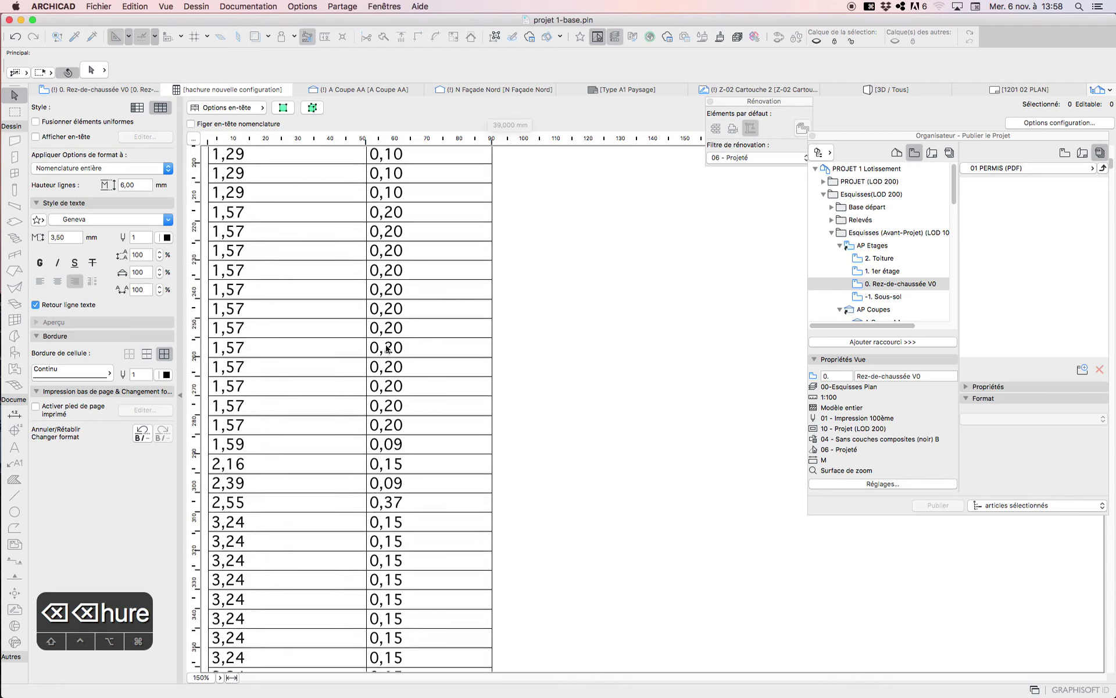
pyautogui.scroll(-20, 383, 347)
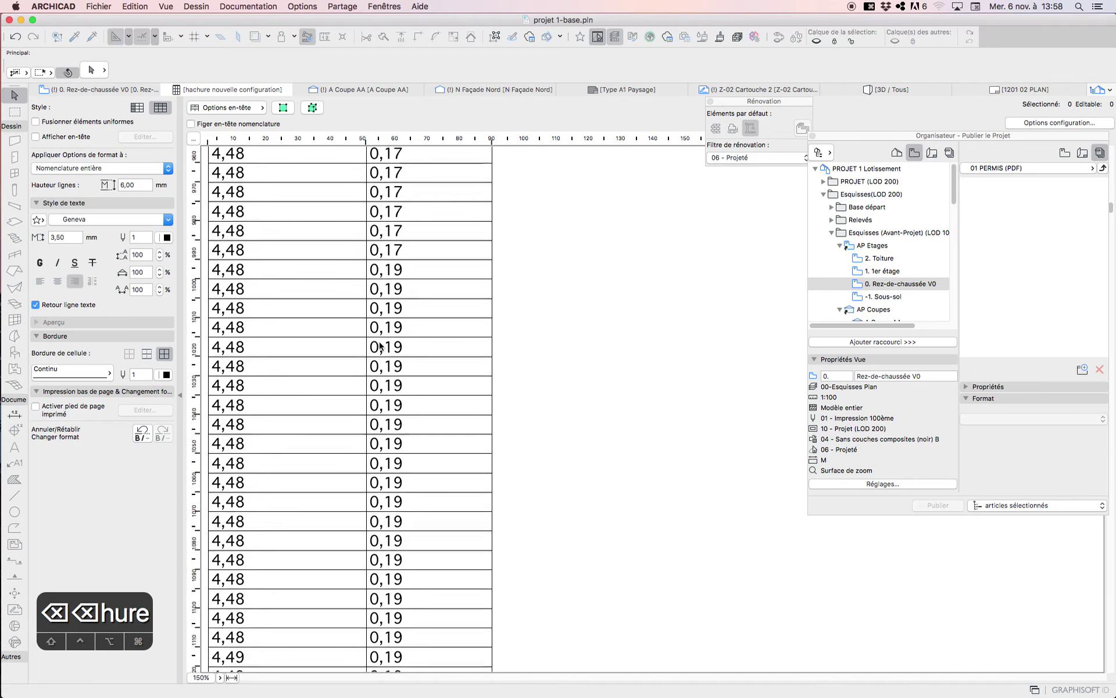
# Add the Calque parameter from the Vue modèle group as a second criterion of the hachure schedule
pyautogui.click(1054, 122)
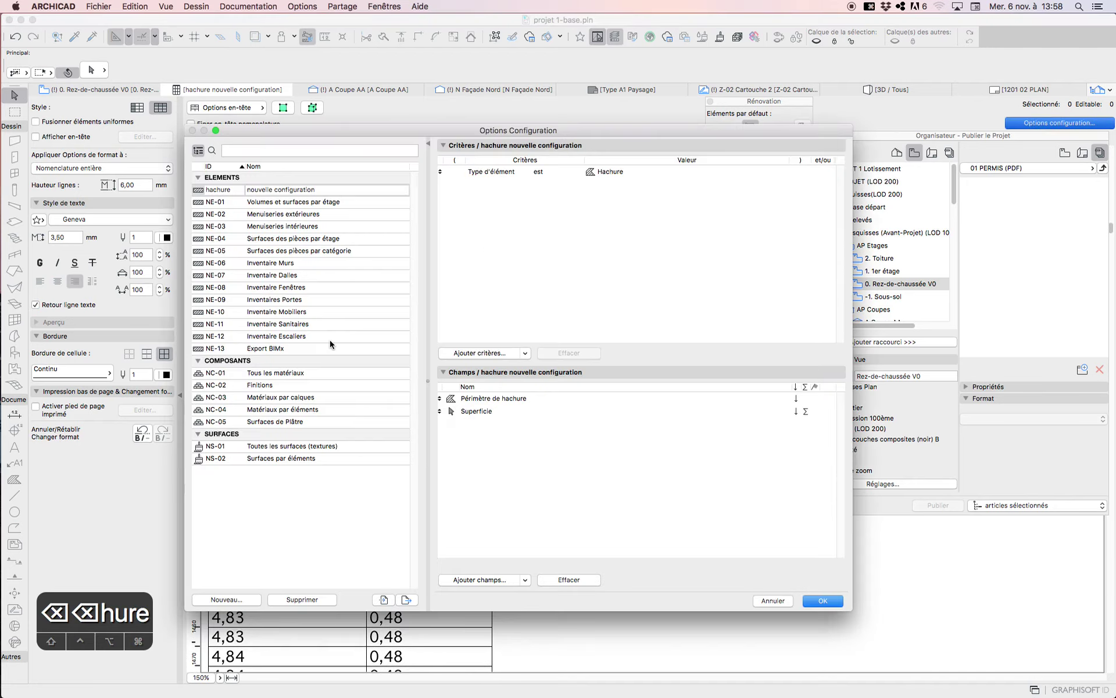
pyautogui.click(631, 173)
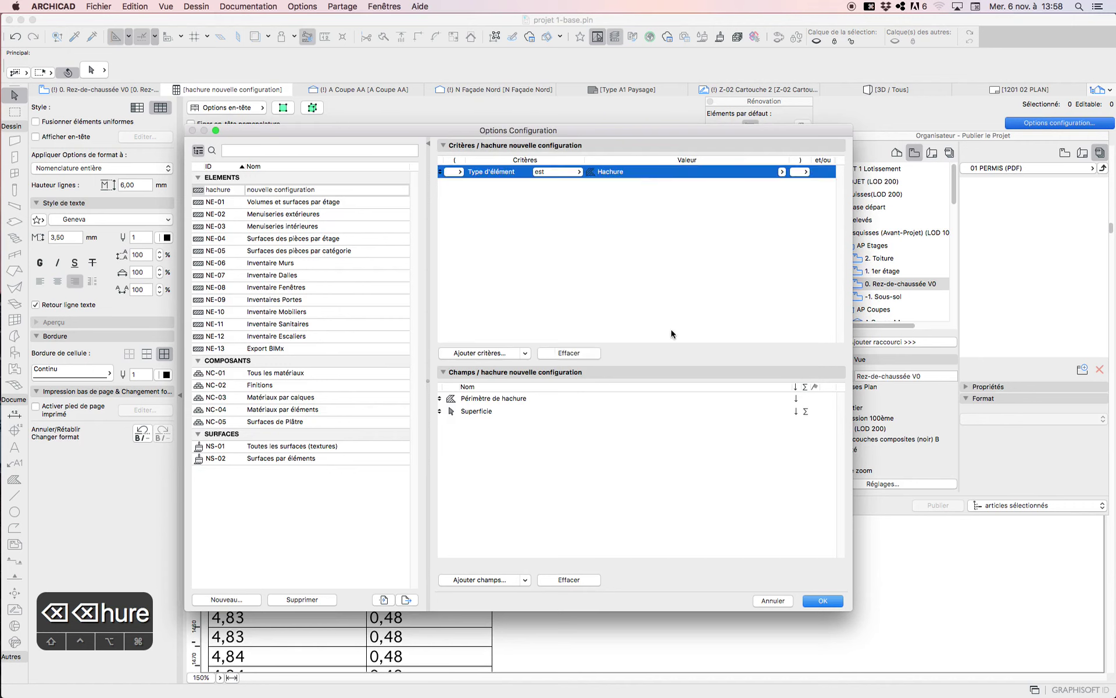
pyautogui.click(479, 353)
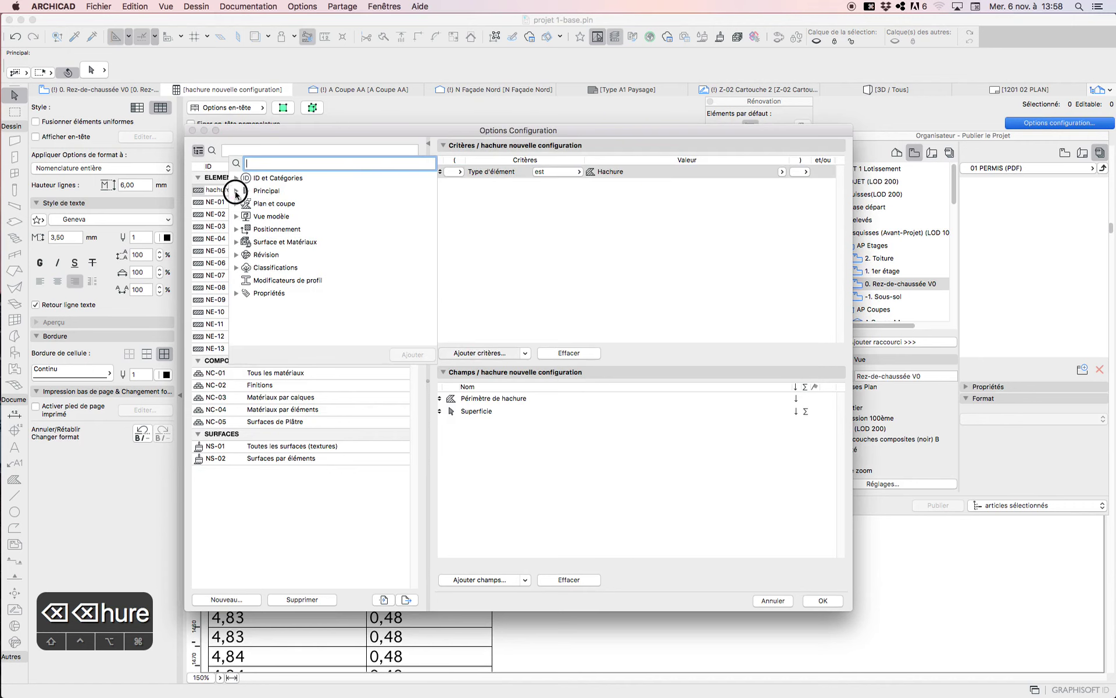
pyautogui.click(236, 191)
pyautogui.click(236, 217)
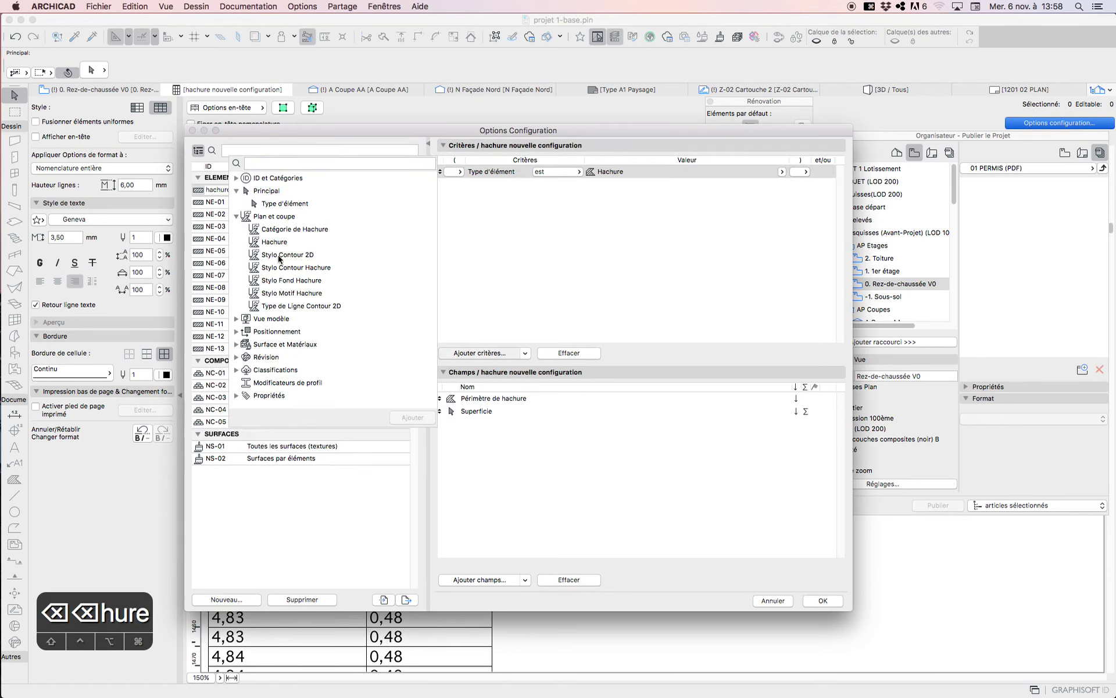
pyautogui.click(237, 178)
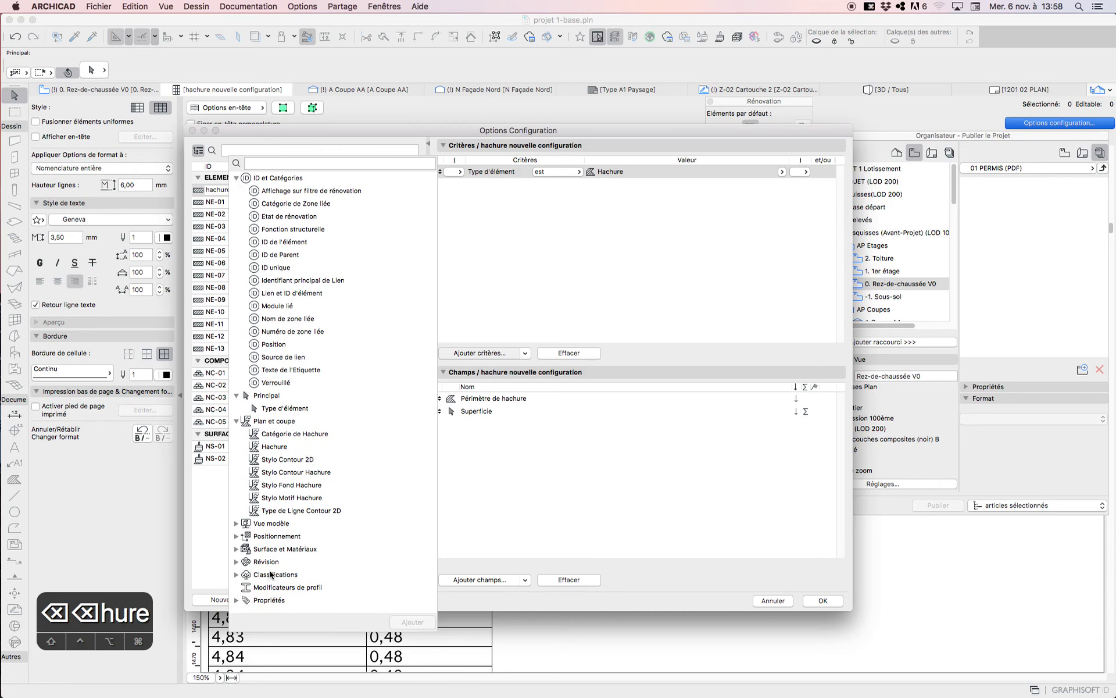
pyautogui.click(236, 523)
pyautogui.click(272, 536)
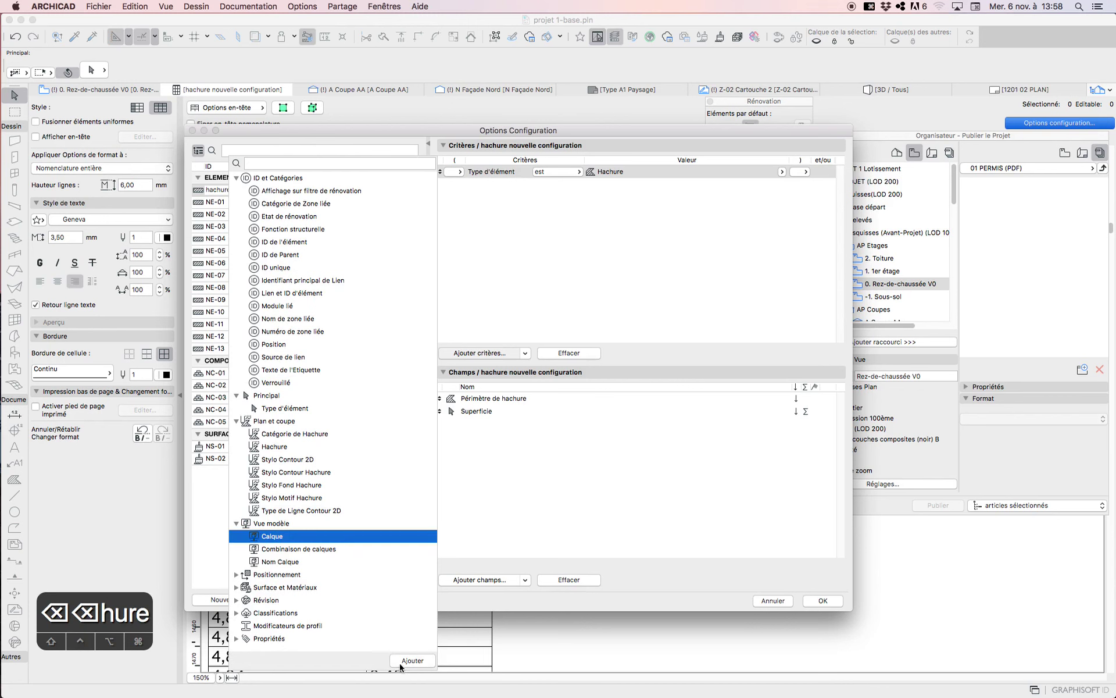
pyautogui.click(411, 662)
# Set the Calque criterion to the Logement Hachures layer and apply the schedule configuration
pyautogui.click(681, 186)
pyautogui.click(782, 184)
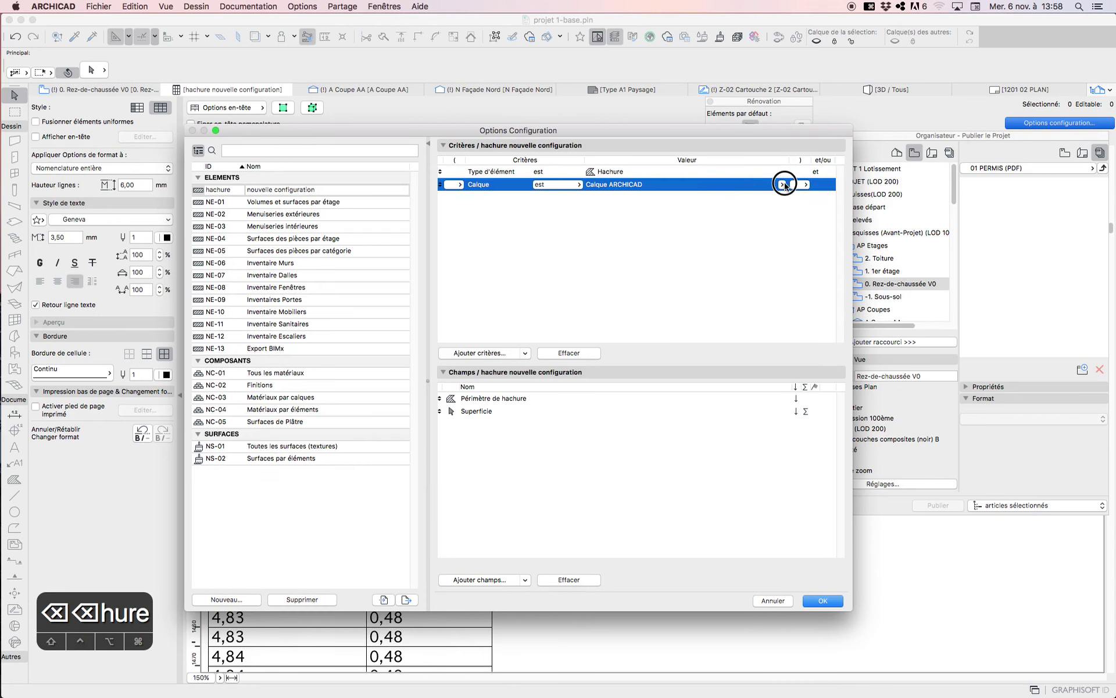
pyautogui.scroll(-5, 817, 320)
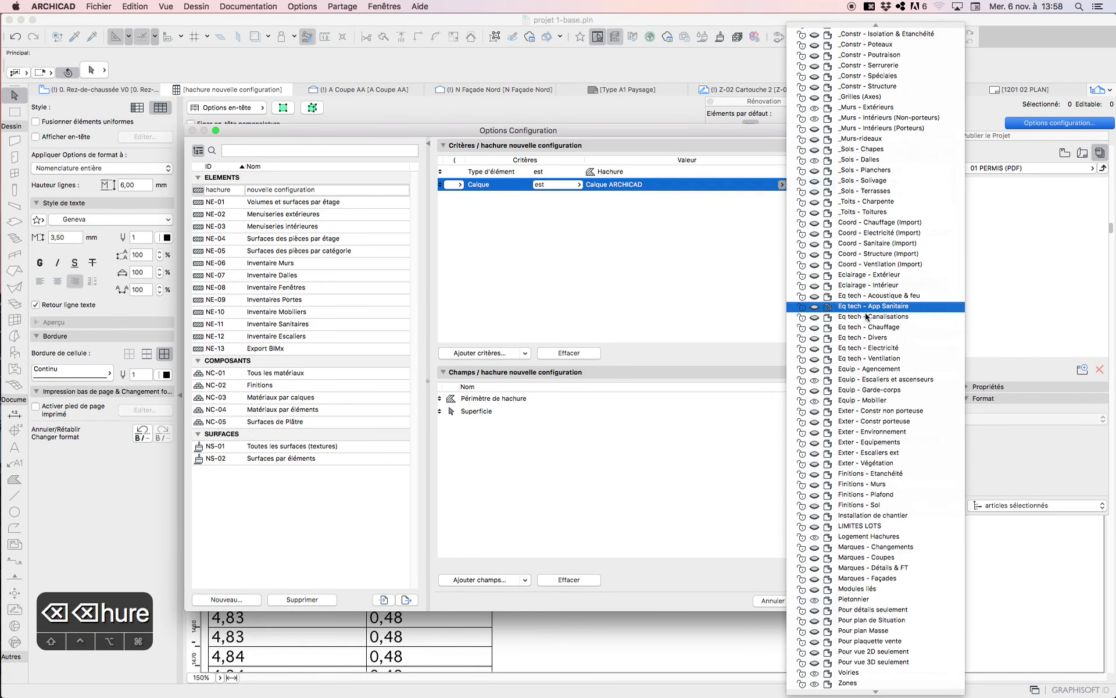
pyautogui.click(872, 536)
pyautogui.click(827, 601)
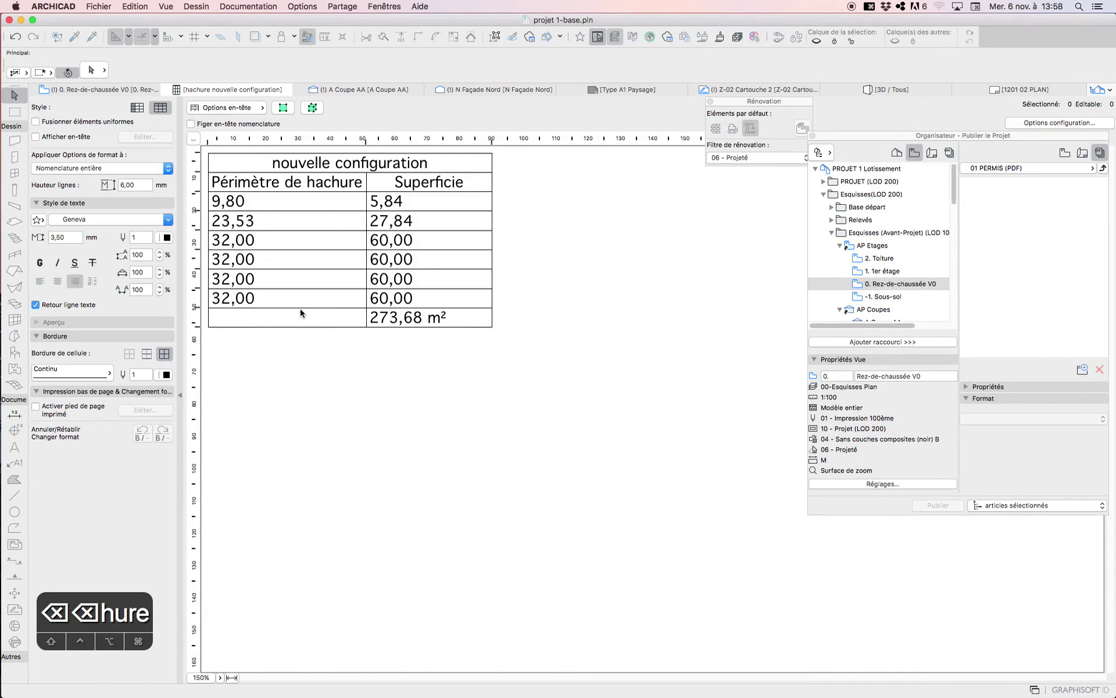
# Examine the Superficie values of the individual hachures in the filtered schedule, and clear the cell selection
pyautogui.click(402, 220)
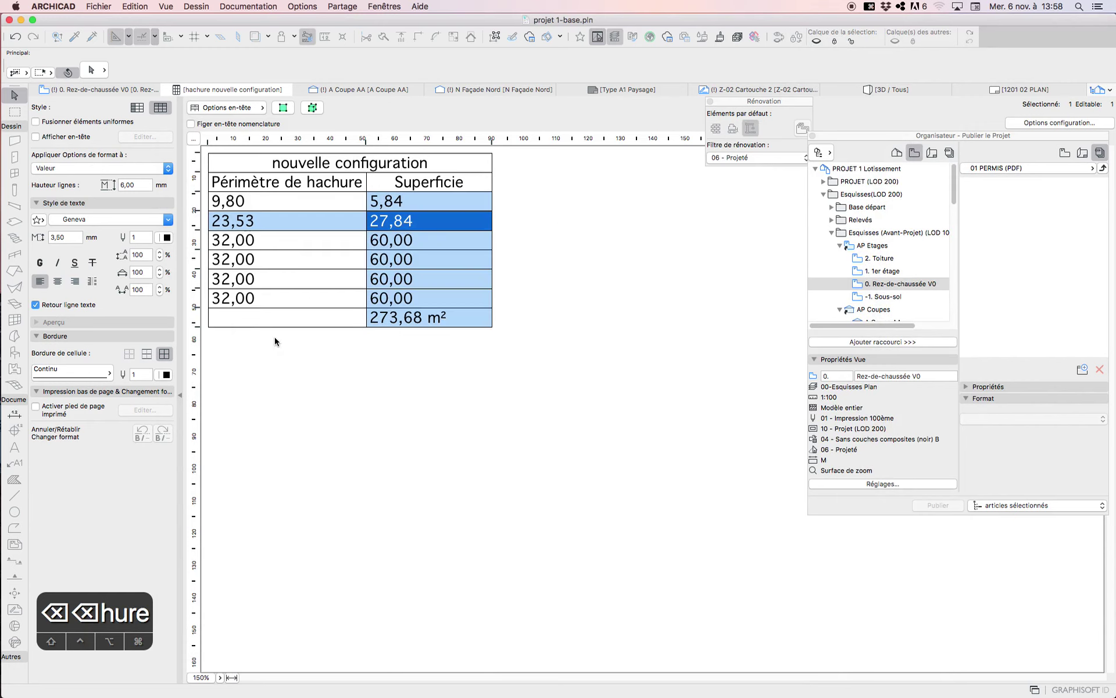
pyautogui.click(389, 248)
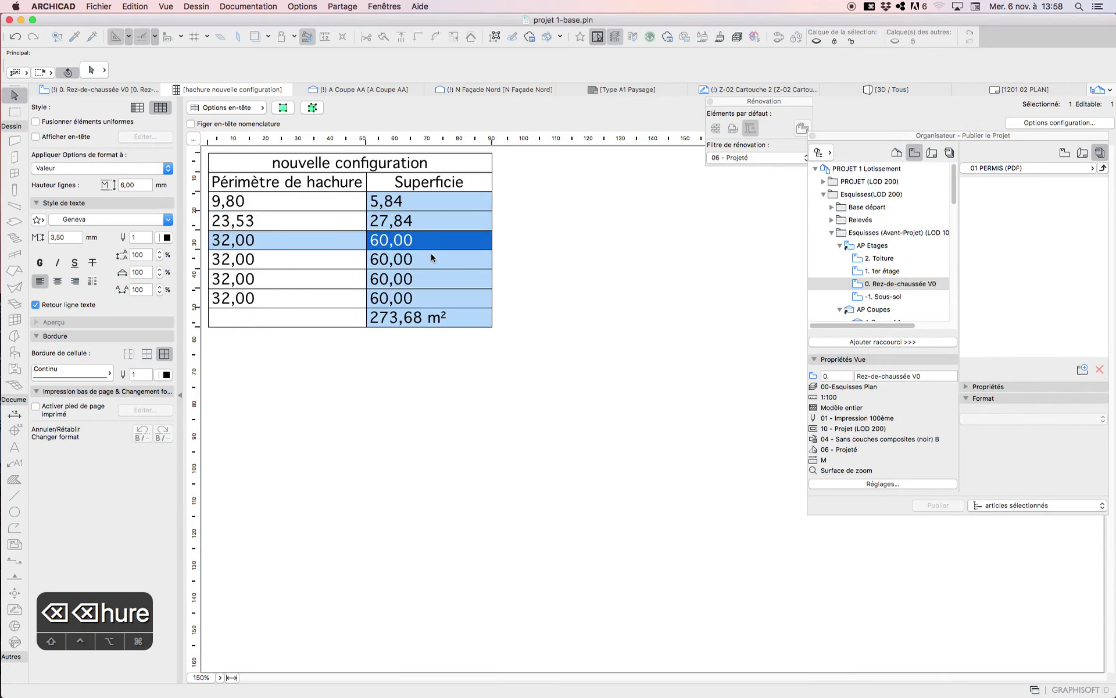
pyautogui.click(438, 267)
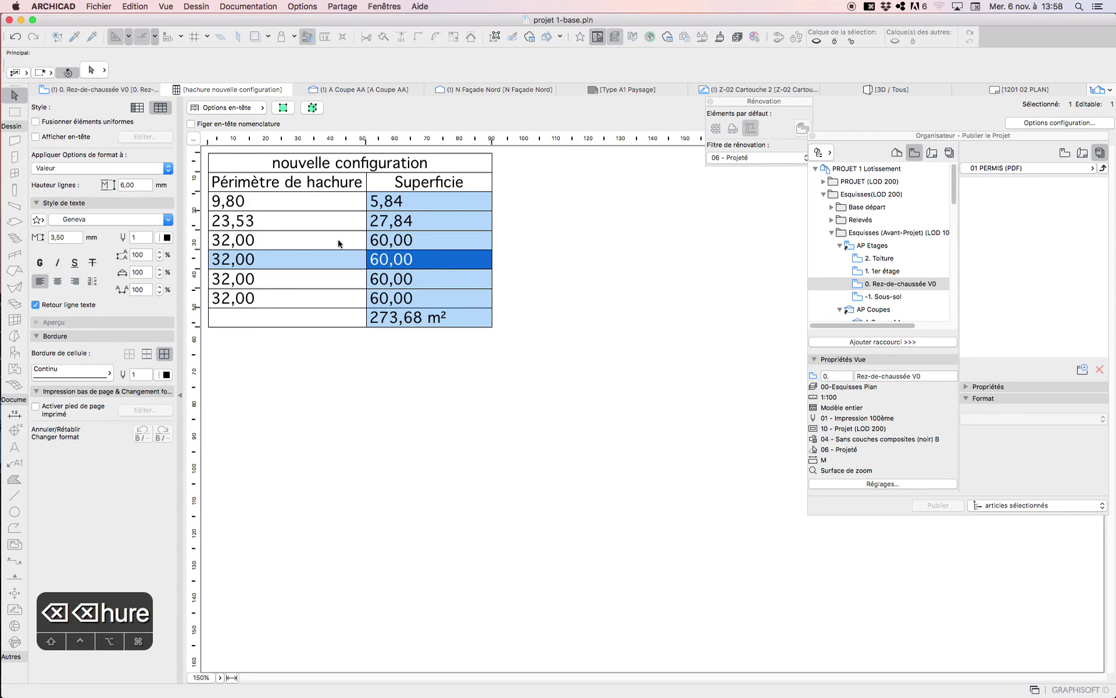
pyautogui.click(417, 238)
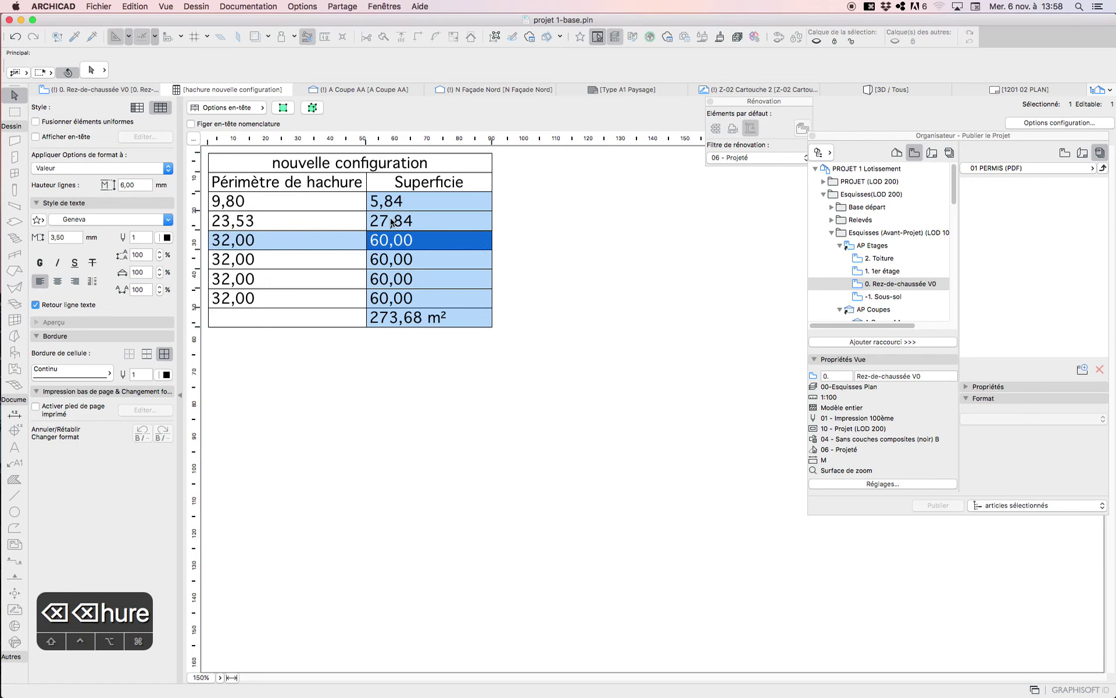
pyautogui.click(438, 205)
pyautogui.click(436, 221)
pyautogui.click(442, 207)
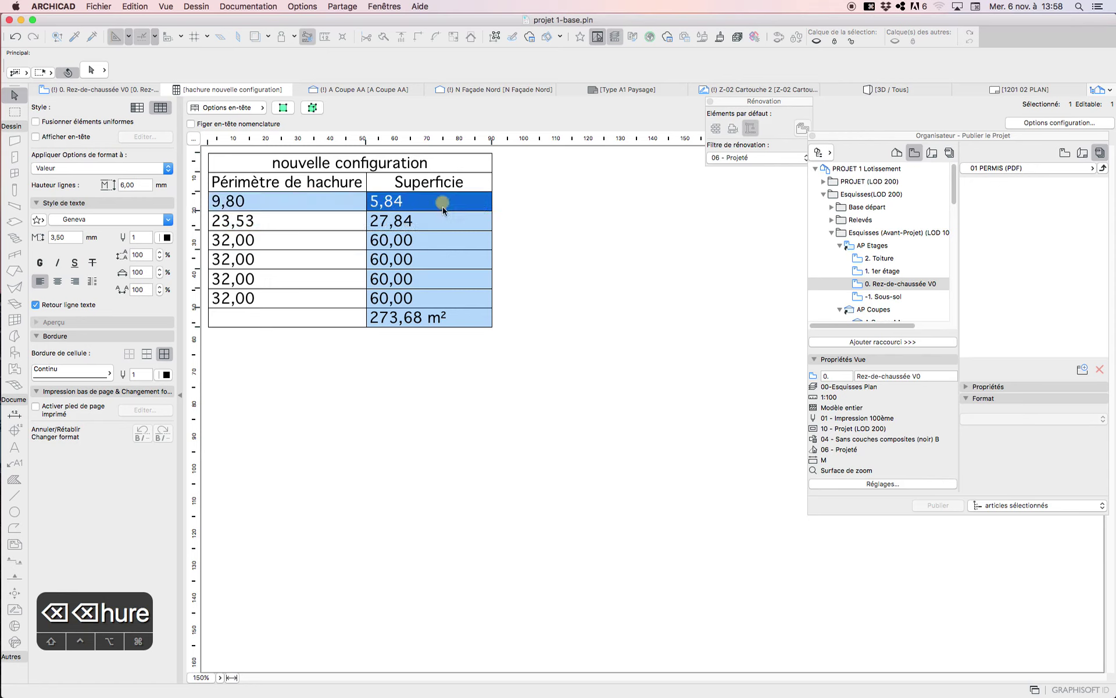
pyautogui.click(449, 224)
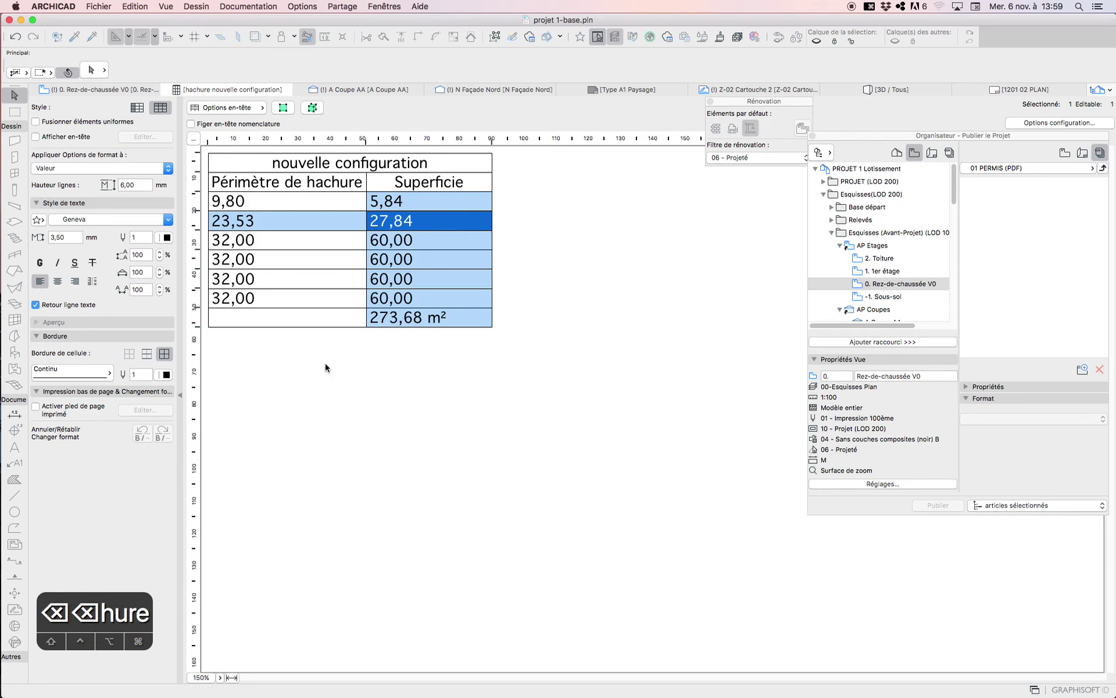
pyautogui.click(414, 247)
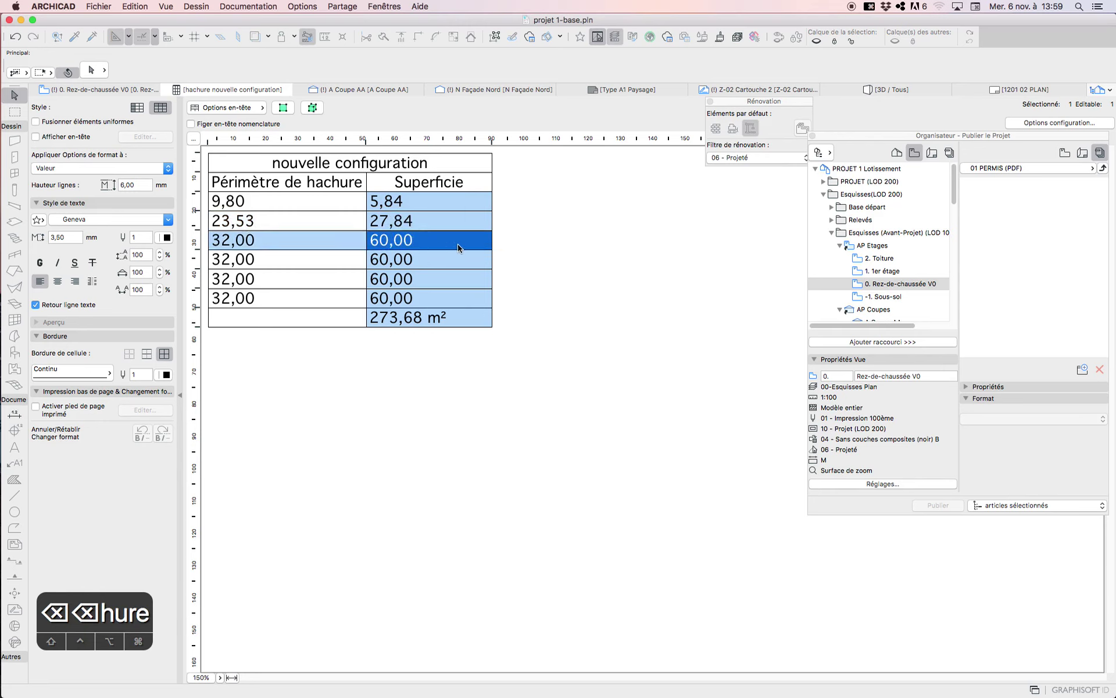
pyautogui.click(484, 407)
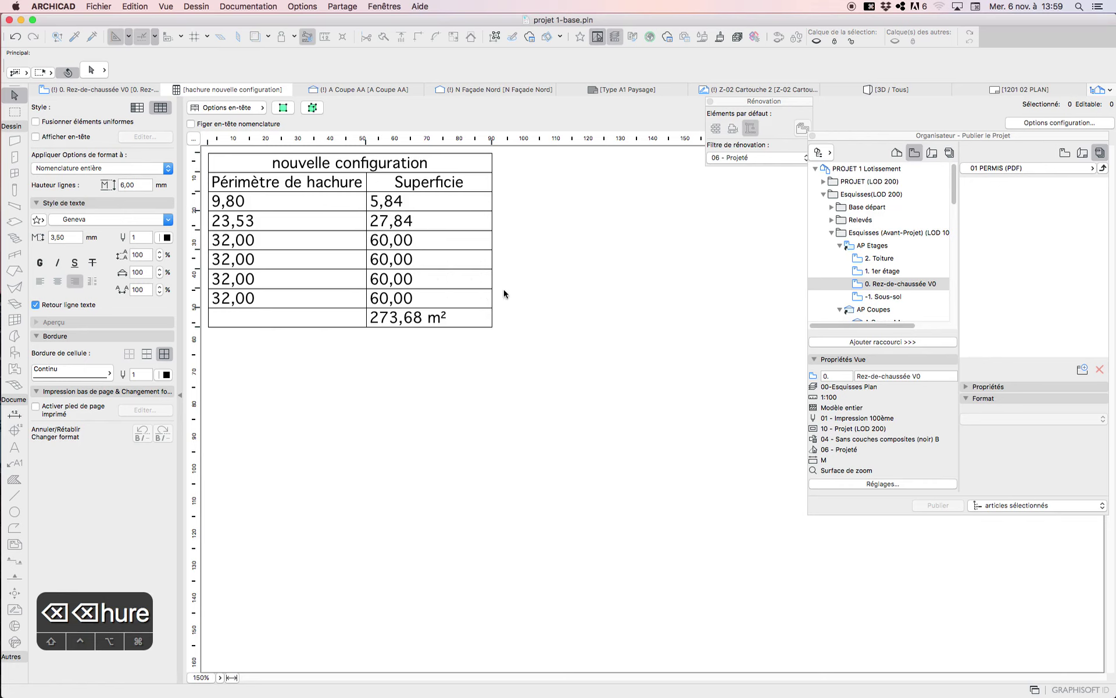
# Reopen the schedule configuration options and start a new configuration of type ELEMENTS
pyautogui.click(1032, 124)
pyautogui.click(209, 516)
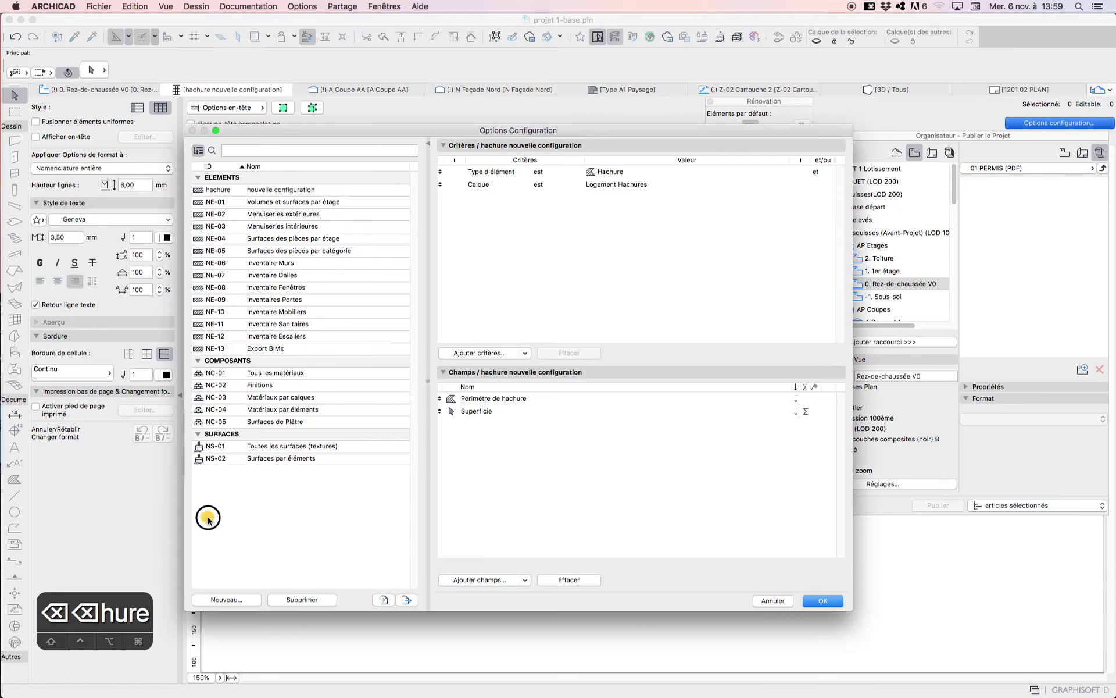
pyautogui.click(228, 599)
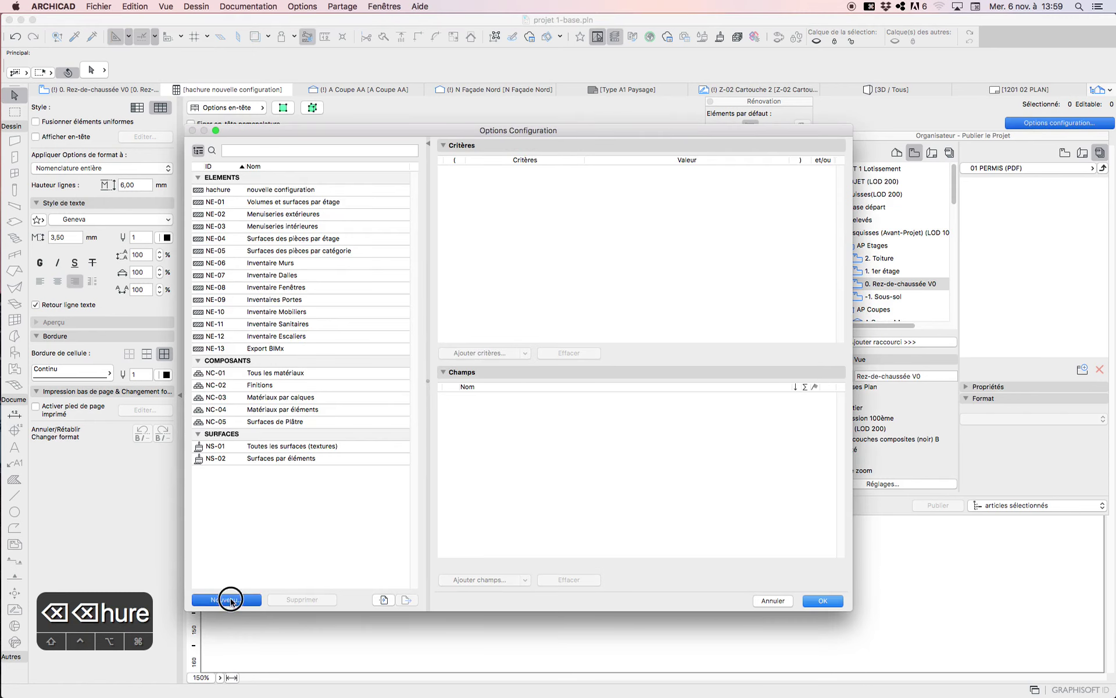
pyautogui.click(500, 376)
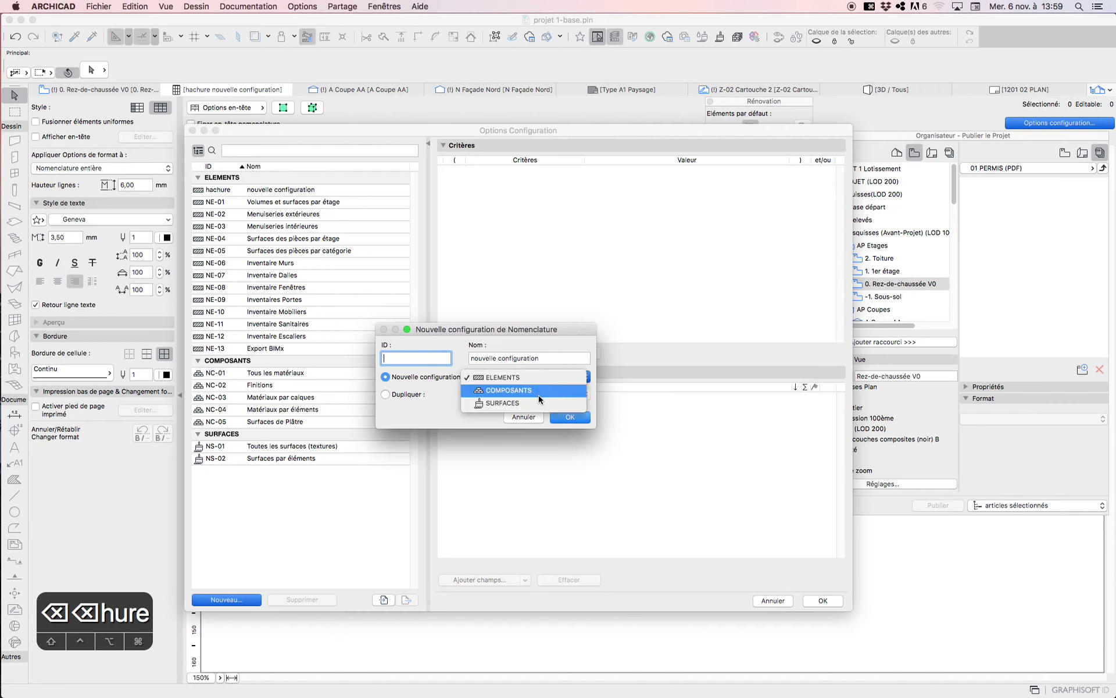
pyautogui.click(536, 379)
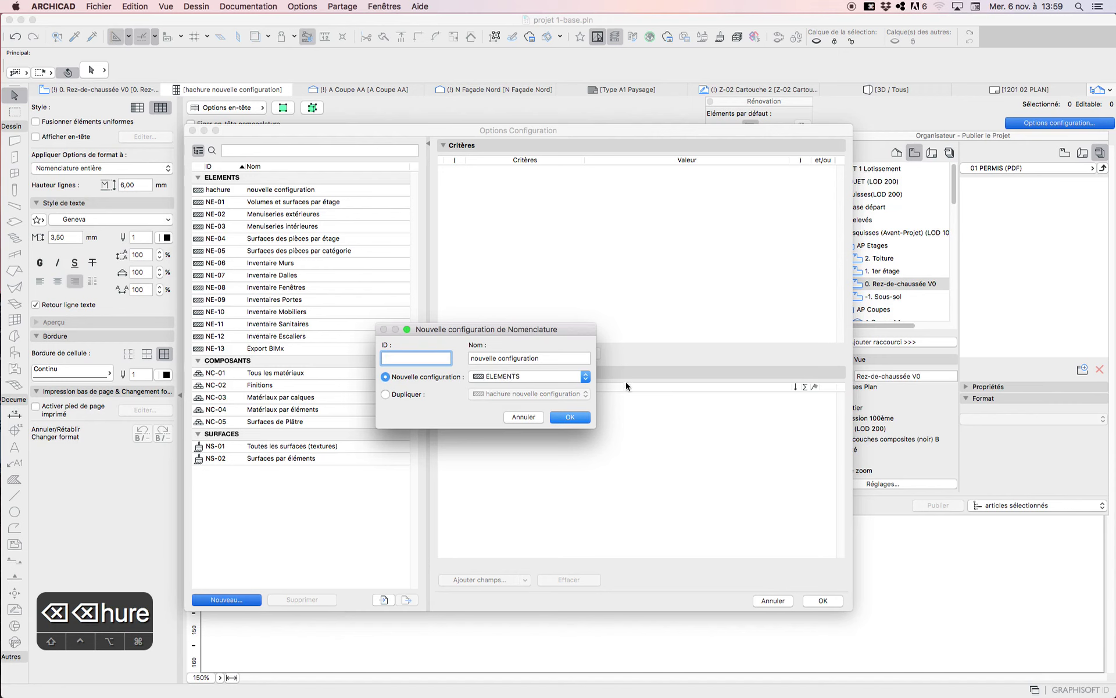
# Create the new ELEMENTS schedule configuration with ID 00 and the name zone
pyautogui.tripleClick(548, 356)
pyautogui.press('BackSpace')
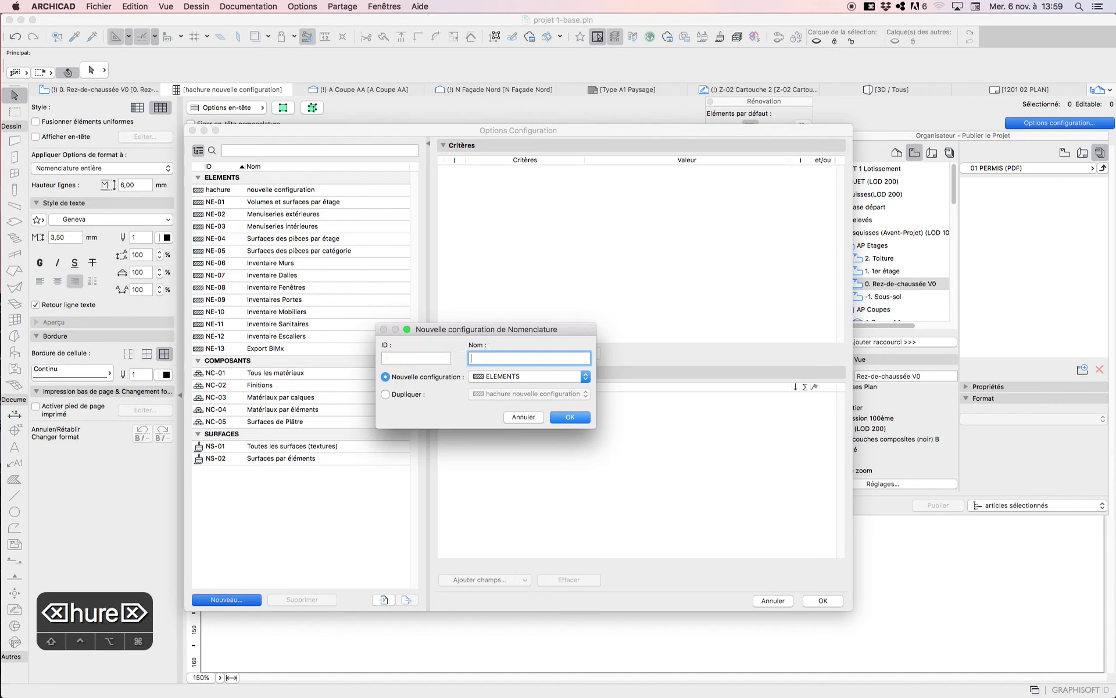
pyautogui.click(419, 357)
pyautogui.write('00')
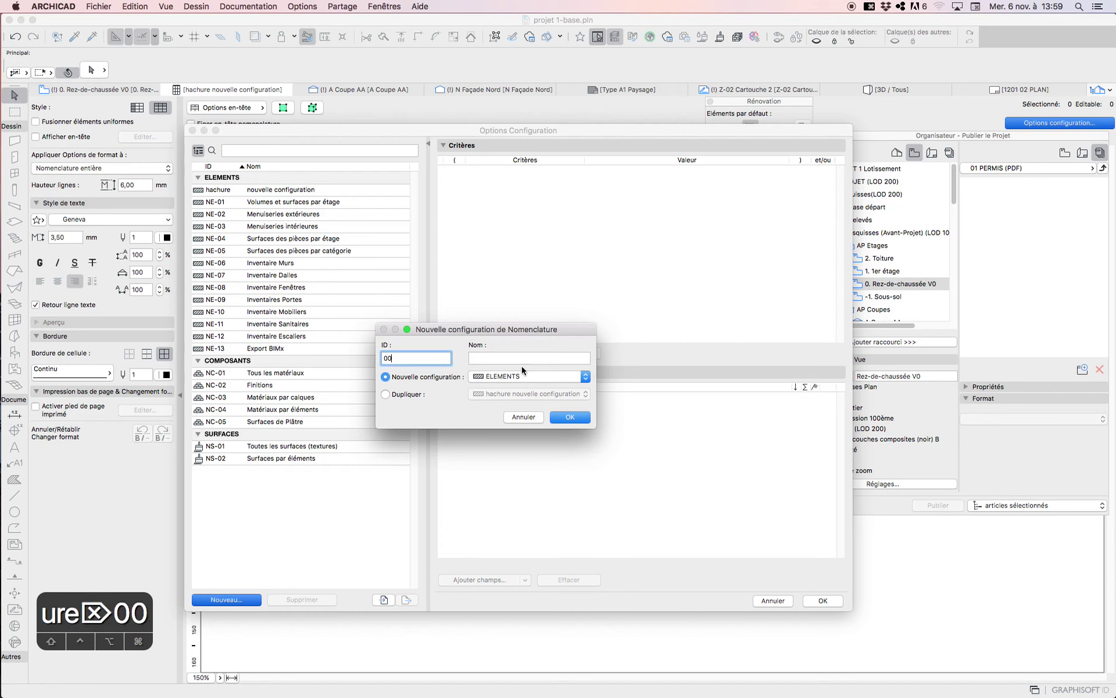
pyautogui.click(494, 361)
pyautogui.write('zone')
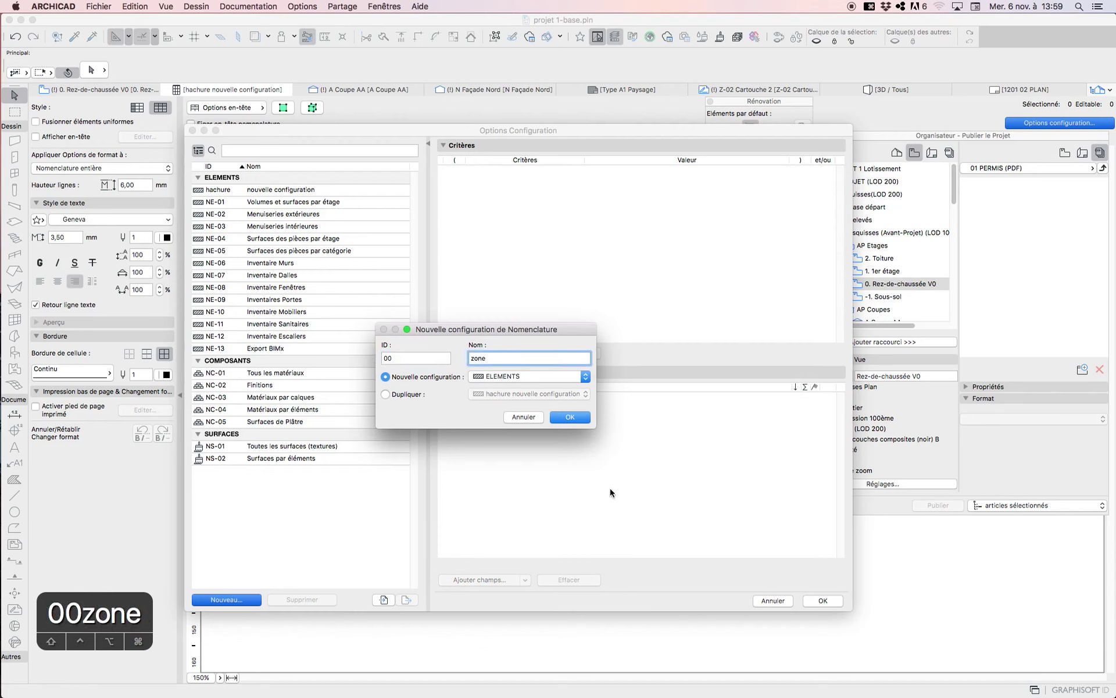
pyautogui.click(569, 417)
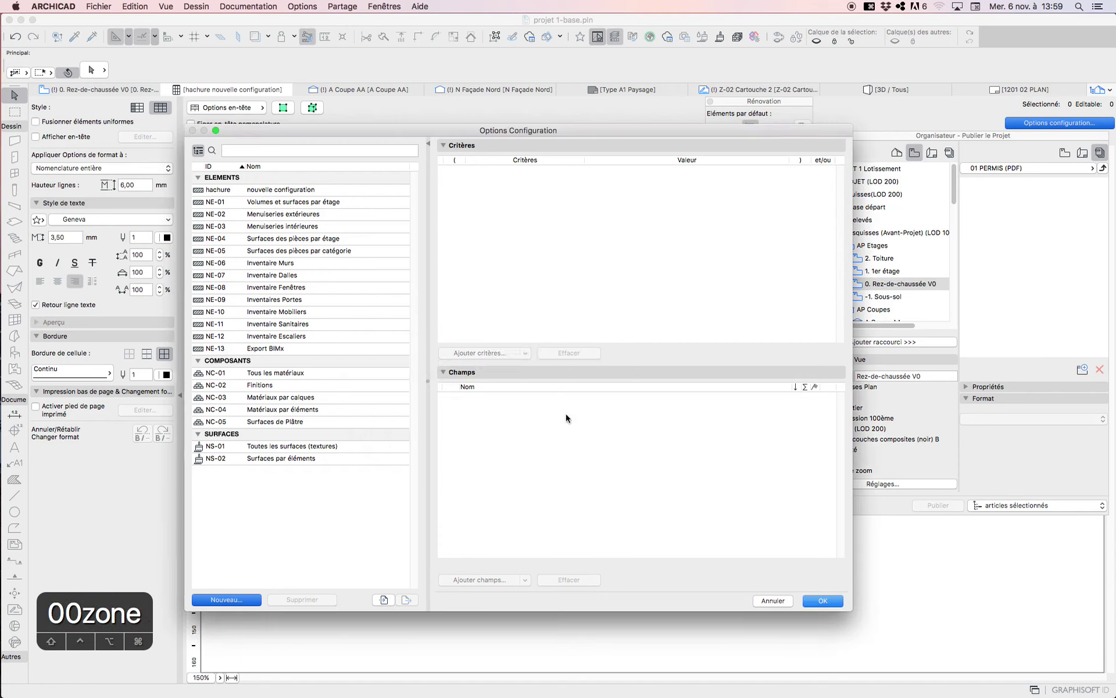
# Set the element type criterion of the 00 zone schedule to Zone
pyautogui.click(640, 175)
pyautogui.click(782, 172)
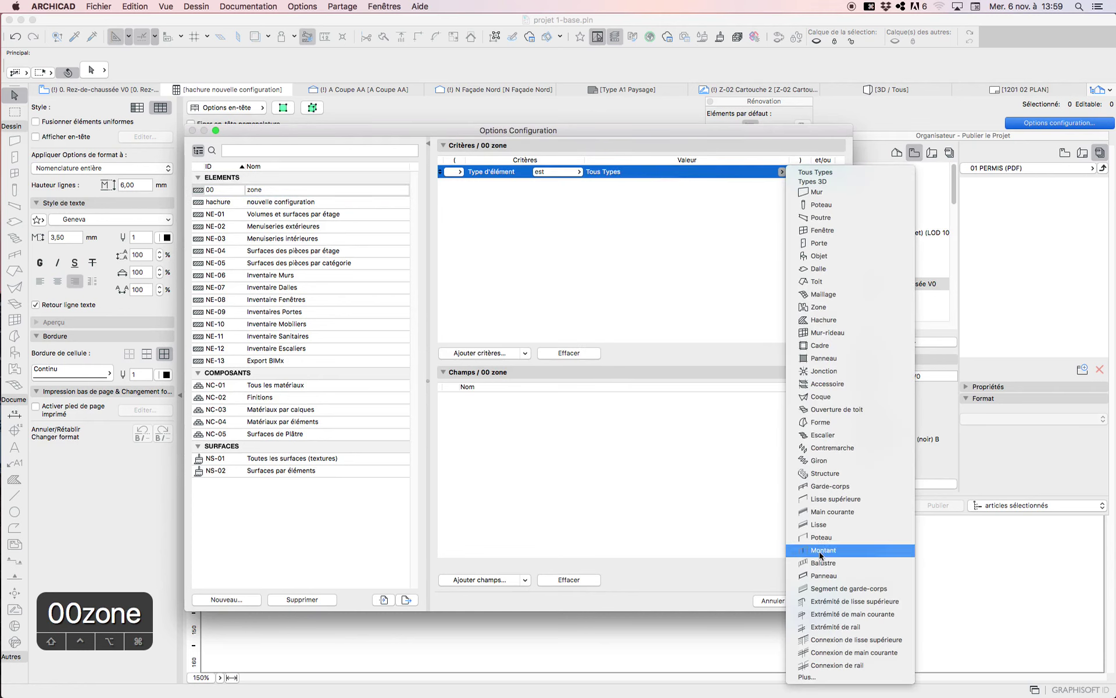
pyautogui.click(819, 307)
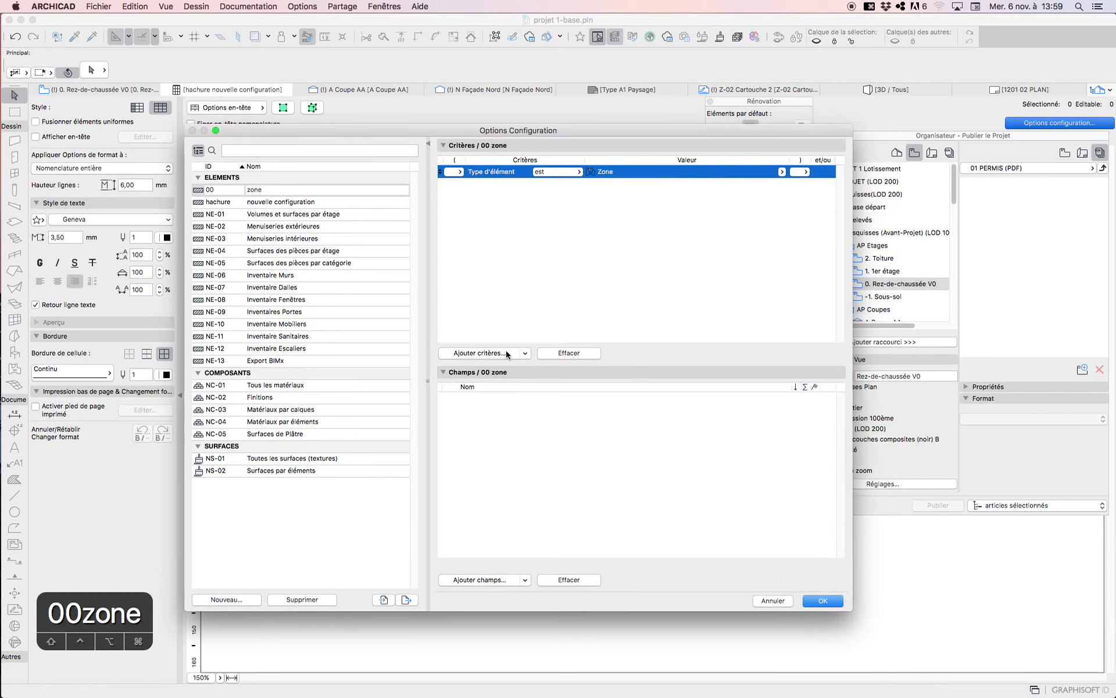
# Add the Zone parameters Catégorie de zone, Numéro de Zone, Nom de Zone and Superficie calculée as schedule fields
pyautogui.click(488, 579)
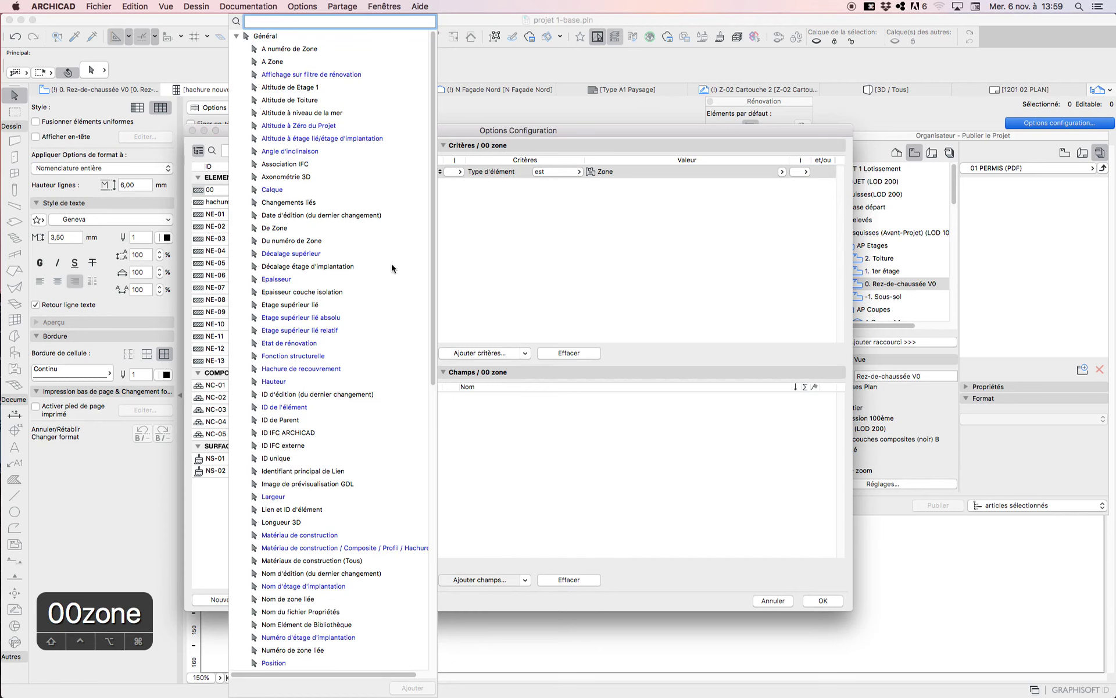
pyautogui.click(236, 36)
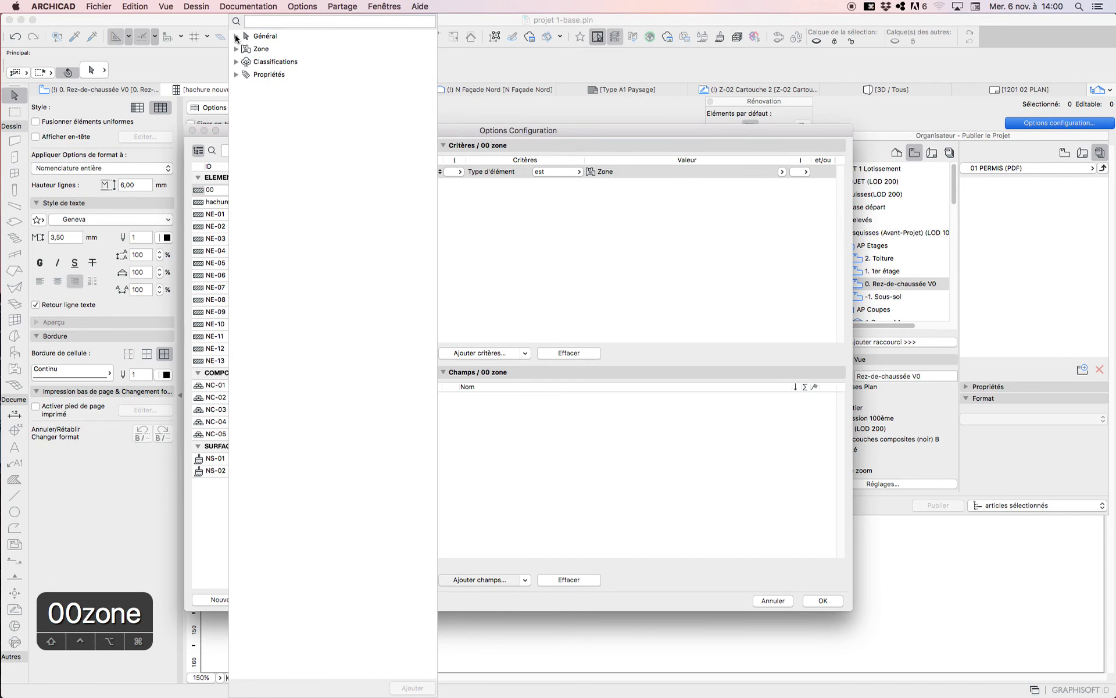
pyautogui.click(235, 50)
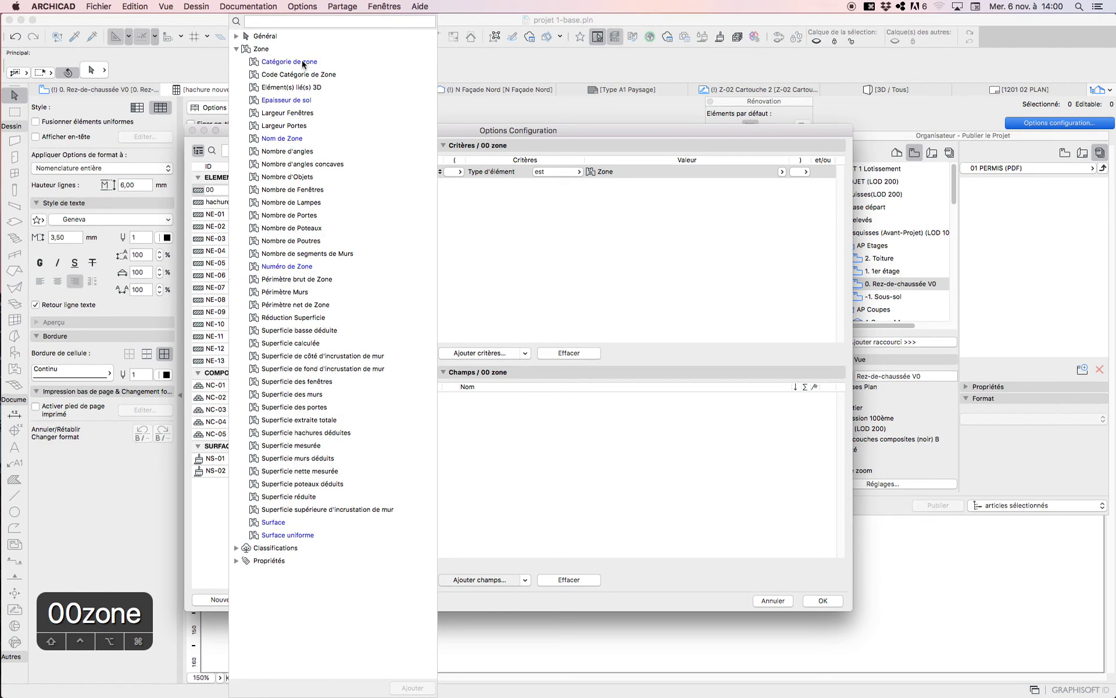
pyautogui.click(302, 62)
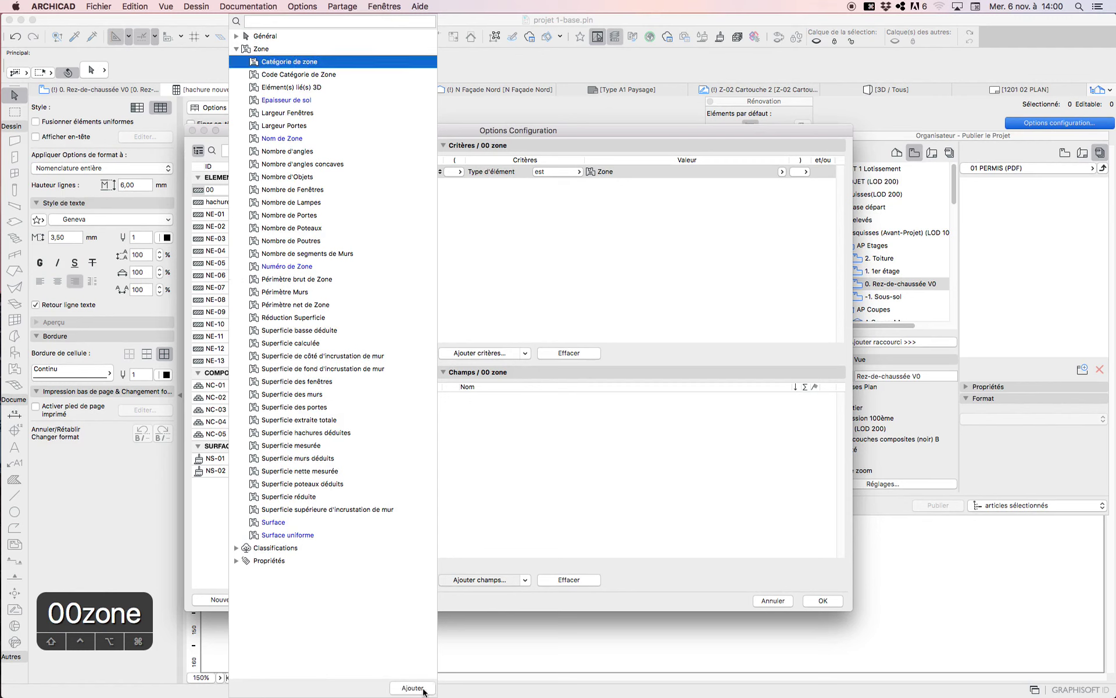
pyautogui.click(423, 689)
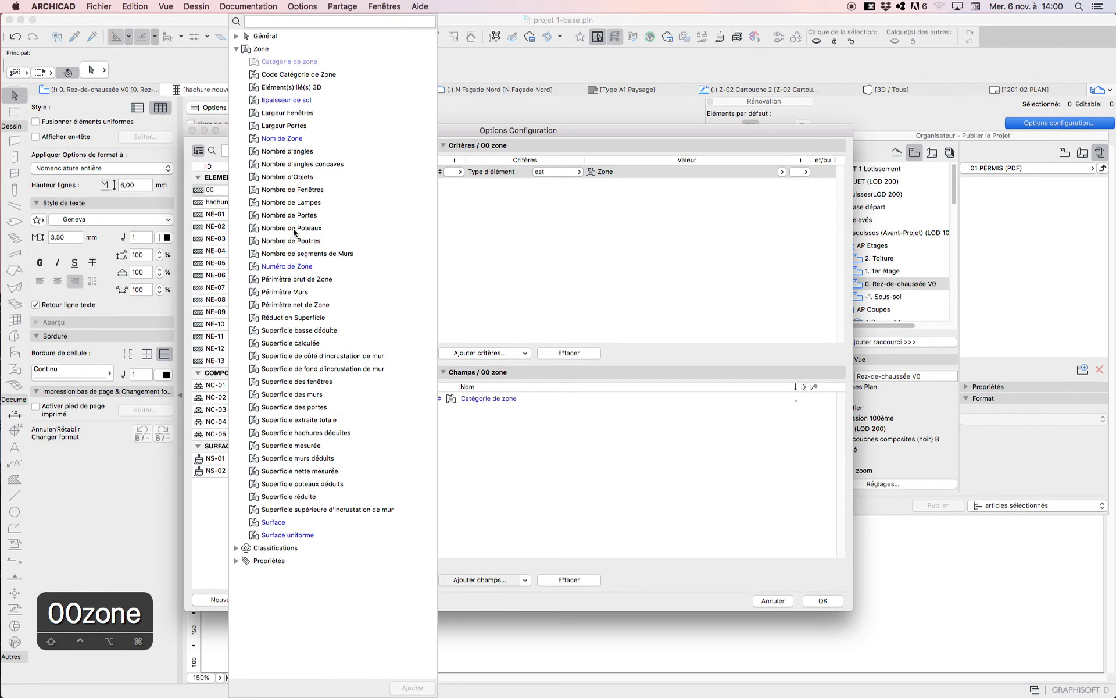
pyautogui.click(292, 267)
pyautogui.click(414, 688)
pyautogui.click(282, 138)
pyautogui.click(416, 690)
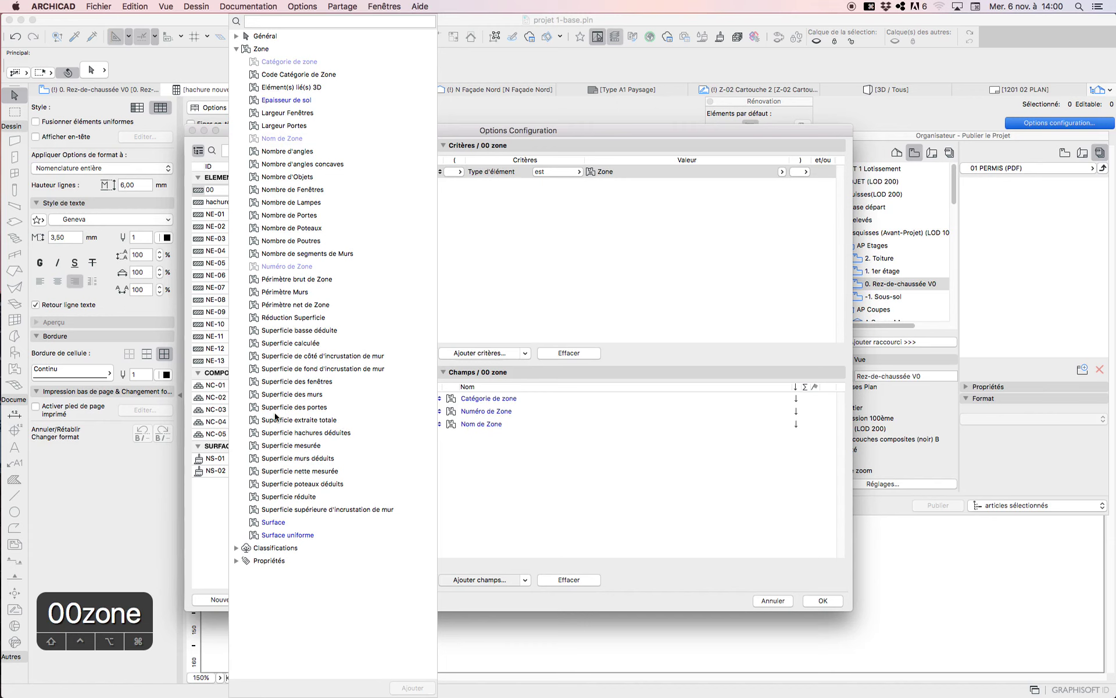
pyautogui.click(288, 344)
pyautogui.click(418, 688)
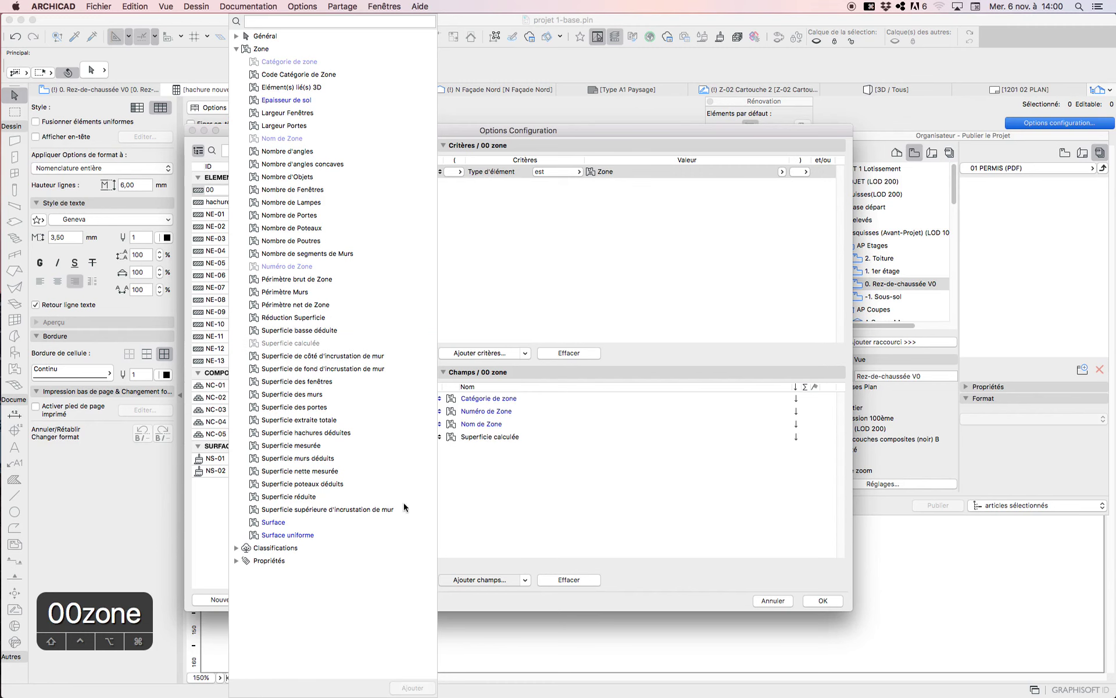
pyautogui.click(508, 461)
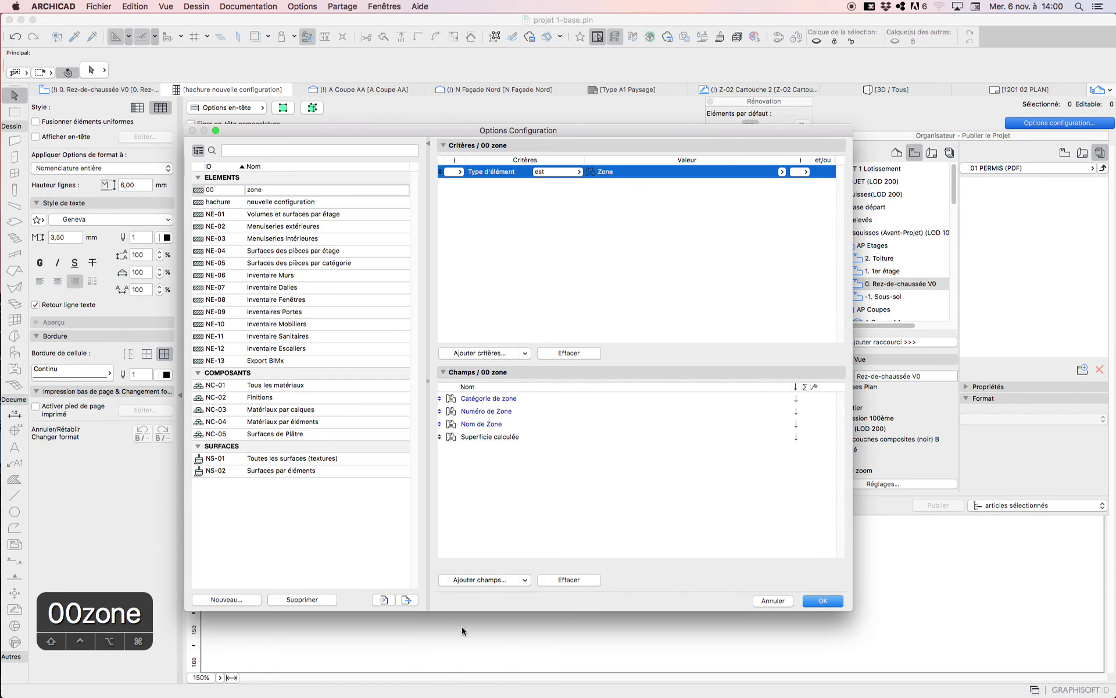
# Add the Périmètre net de Zone and Périmètre Murs fields to the zone schedule and apply the configuration
pyautogui.click(487, 580)
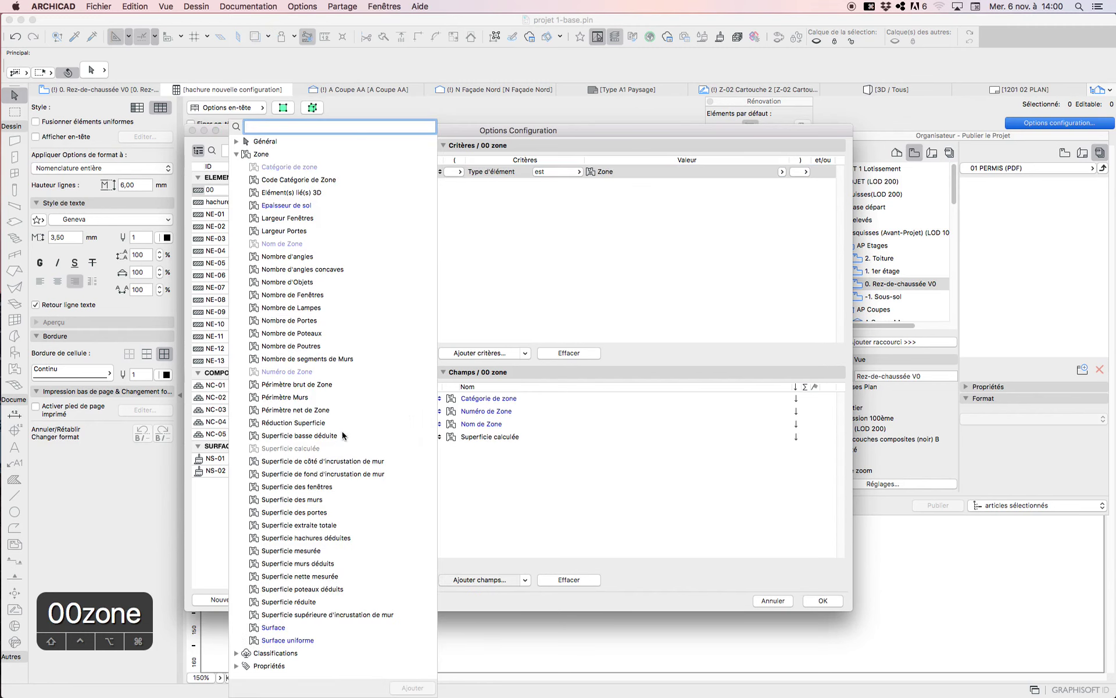
pyautogui.click(291, 410)
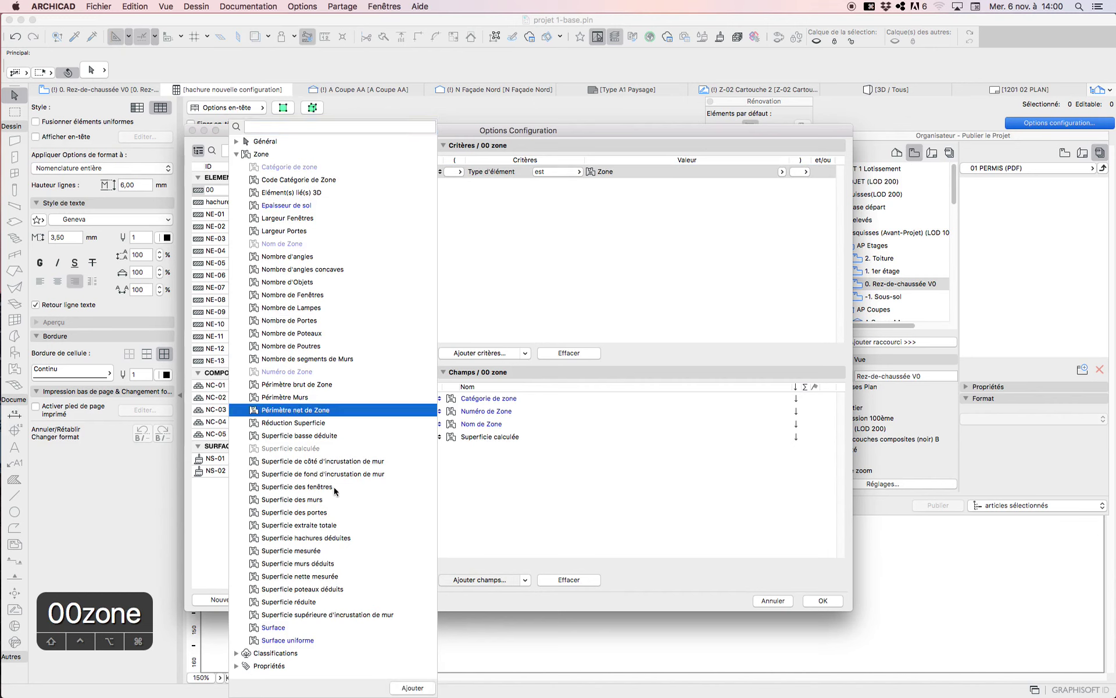
pyautogui.click(415, 687)
pyautogui.click(285, 398)
pyautogui.click(413, 687)
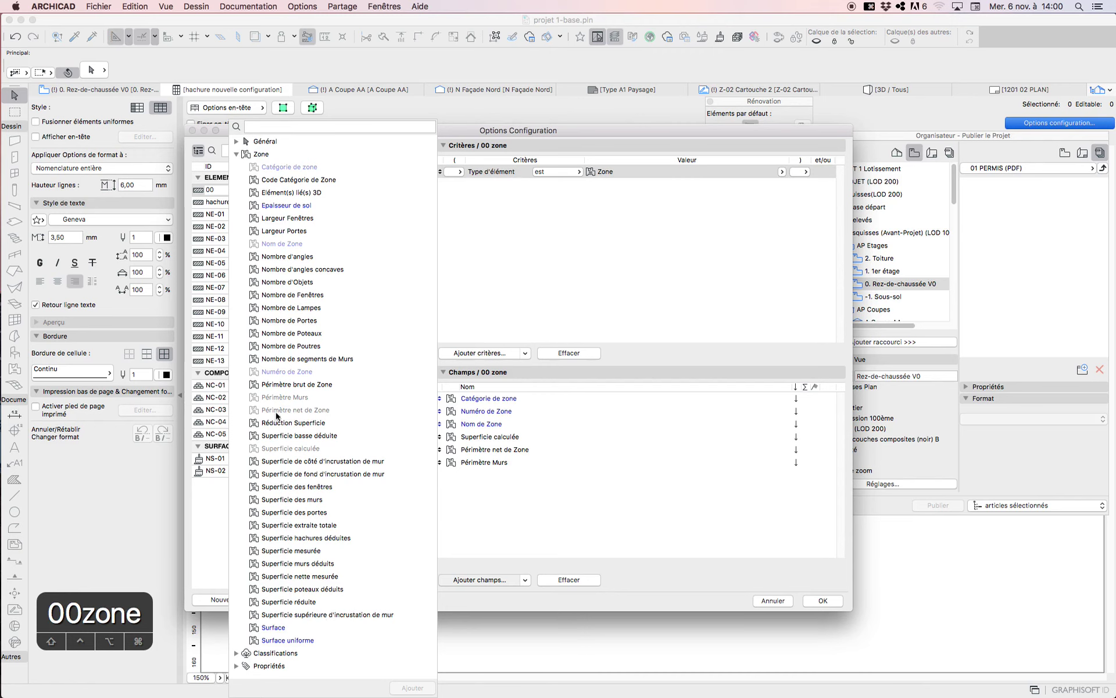
pyautogui.click(529, 602)
pyautogui.click(822, 600)
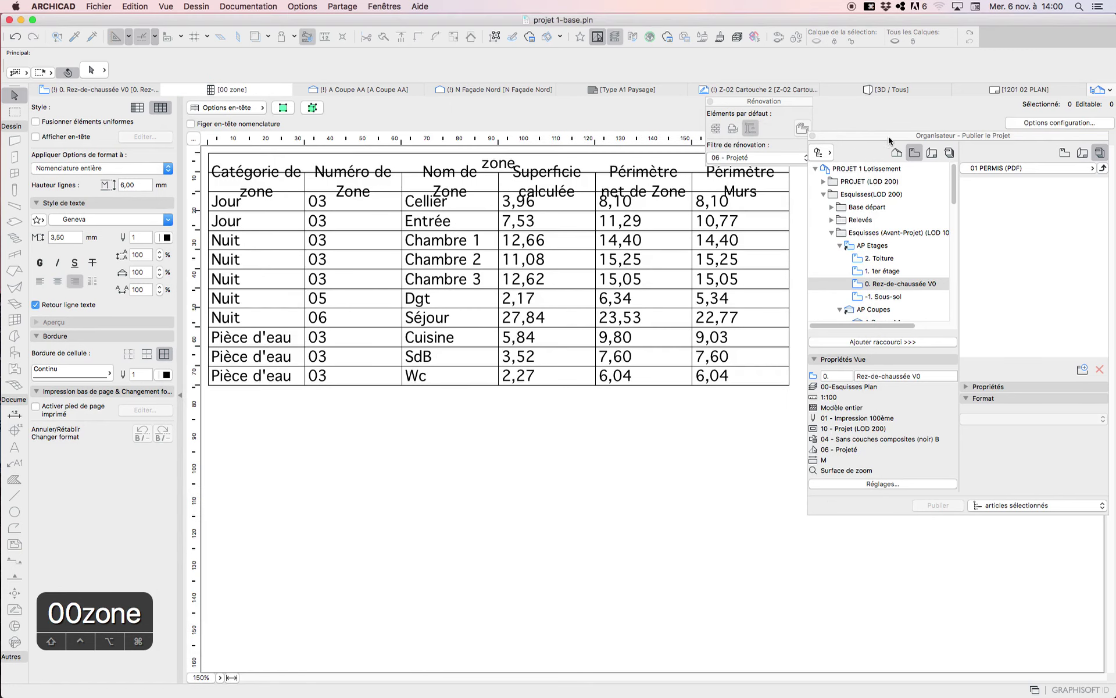
# Move the Organisateur and Rénovation palettes off the zone table and fit all six column widths to their headings
pyautogui.moveTo(837, 135); pyautogui.dragTo(909, 340)
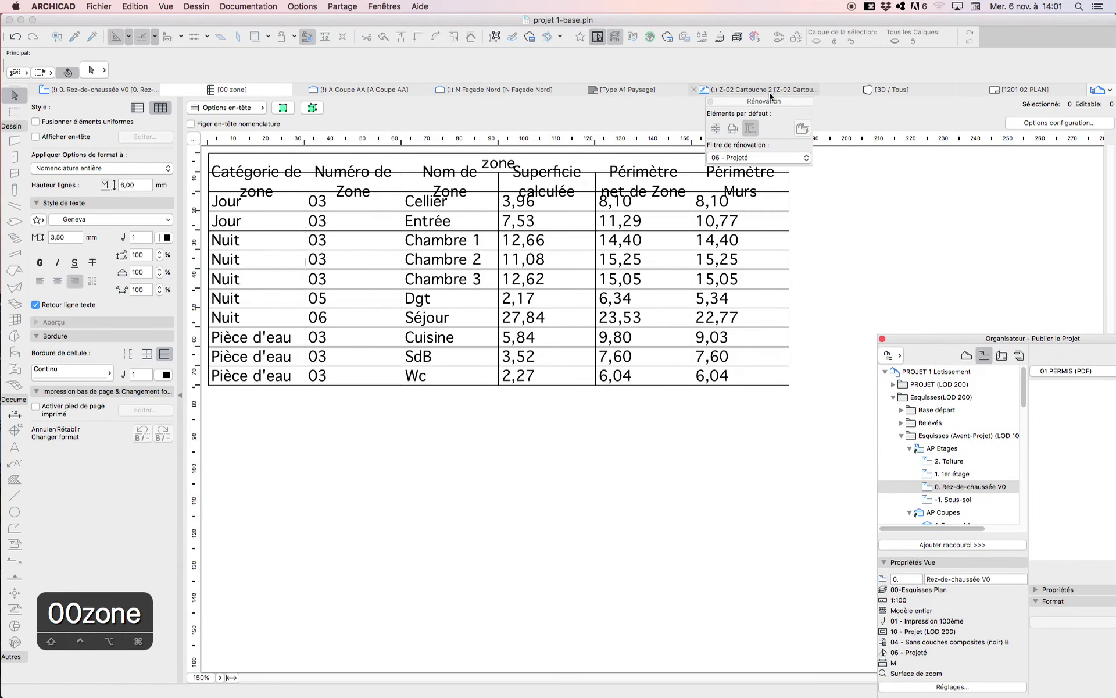
pyautogui.moveTo(772, 100); pyautogui.dragTo(1080, 219)
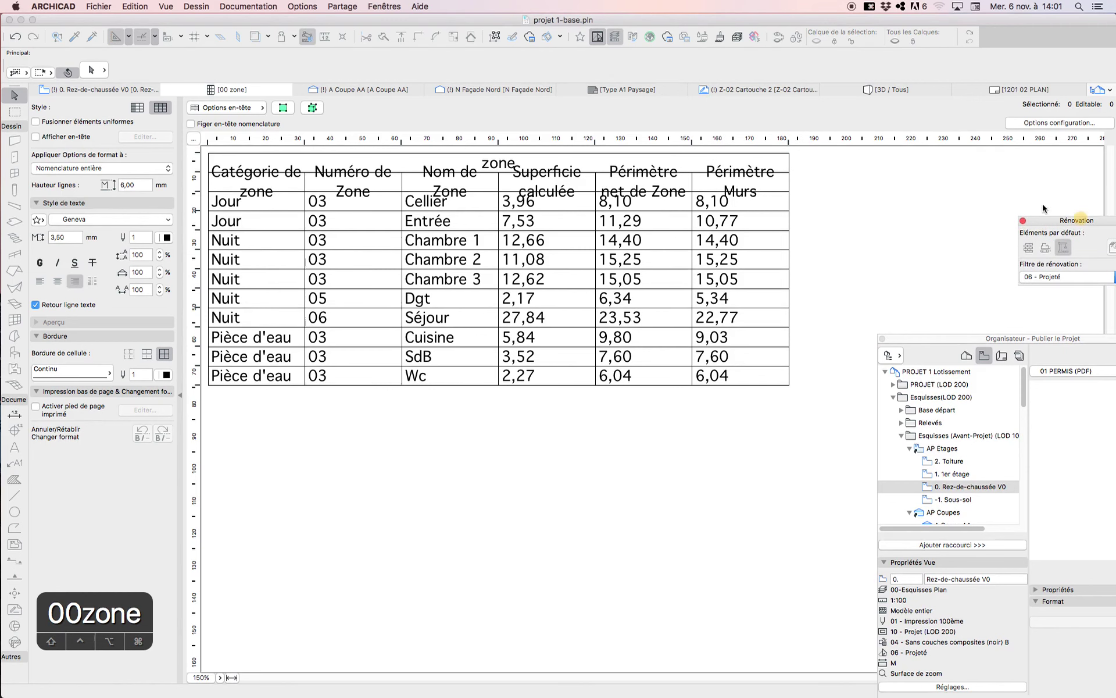
pyautogui.doubleClick(303, 140)
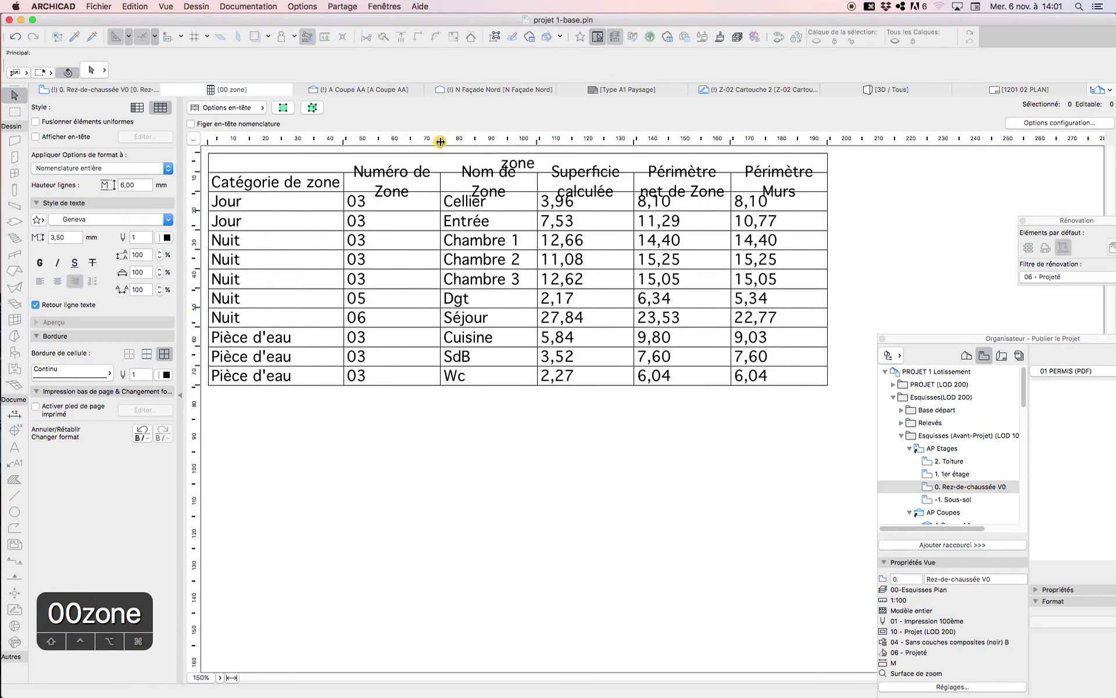
pyautogui.doubleClick(440, 139)
pyautogui.doubleClick(565, 141)
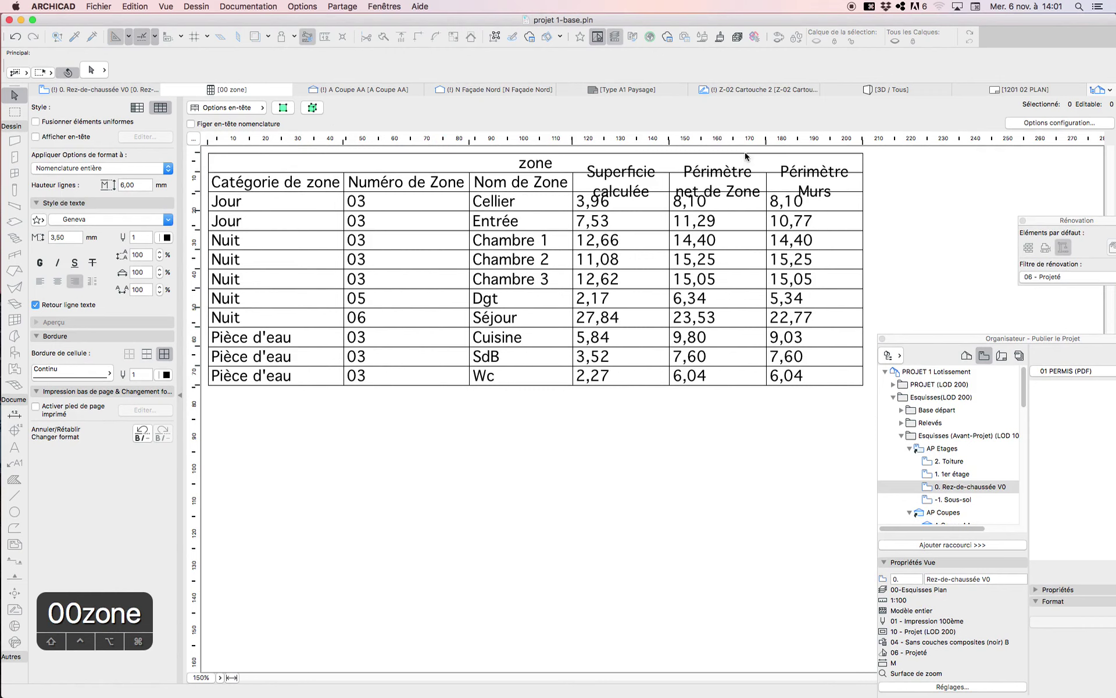
pyautogui.doubleClick(670, 140)
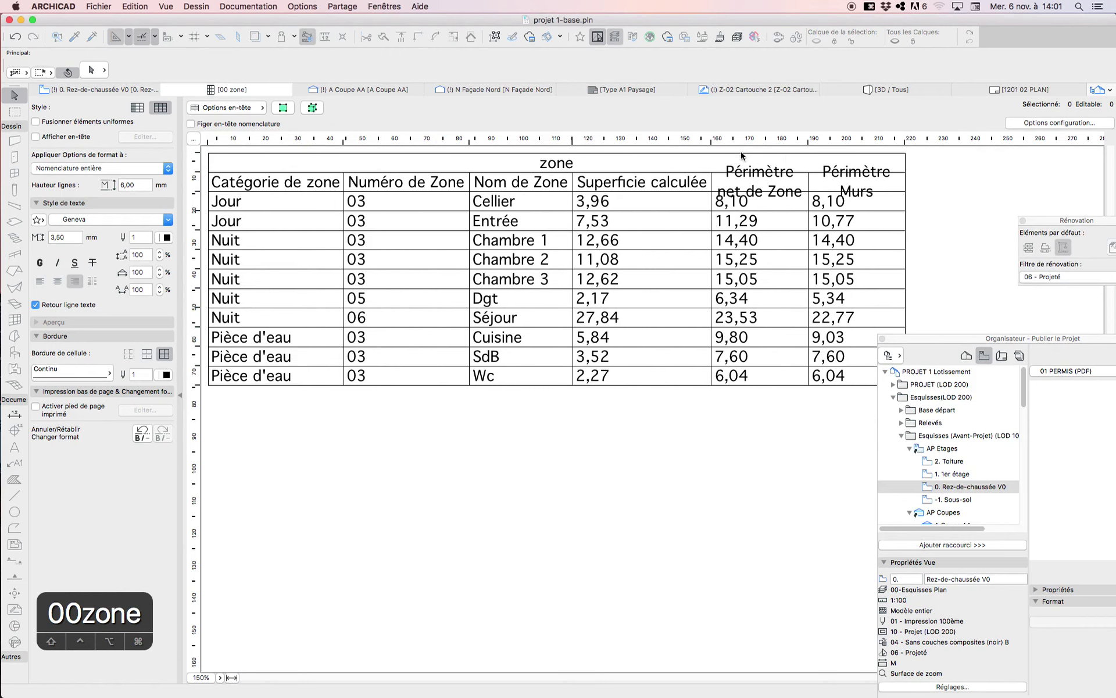
pyautogui.doubleClick(808, 140)
pyautogui.doubleClick(971, 141)
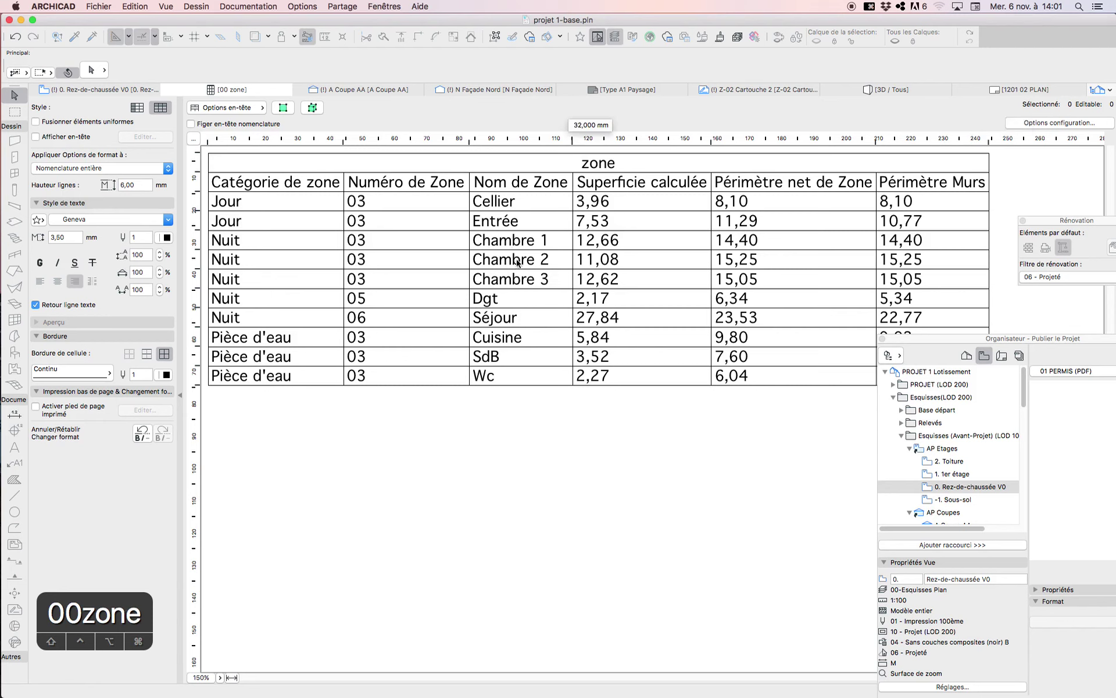
# Reopen the zone schedule configuration, remove the Numéro de Zone field and turn on the sum for Superficie calculée
pyautogui.click(1032, 122)
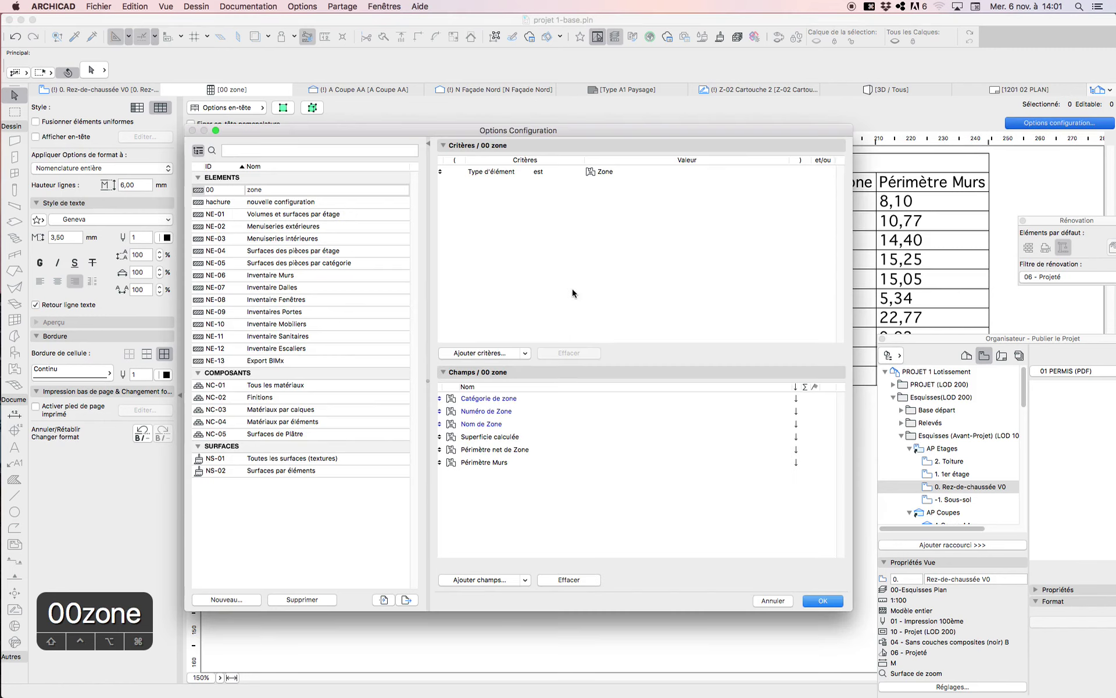
pyautogui.click(504, 411)
pyautogui.click(569, 579)
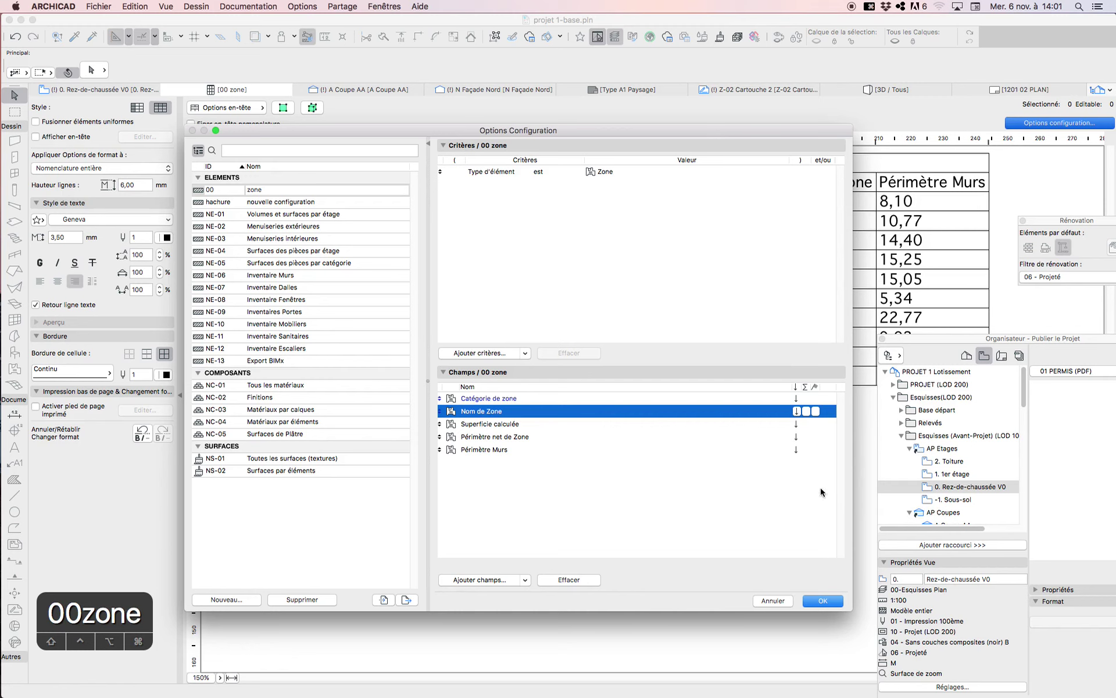
pyautogui.click(537, 424)
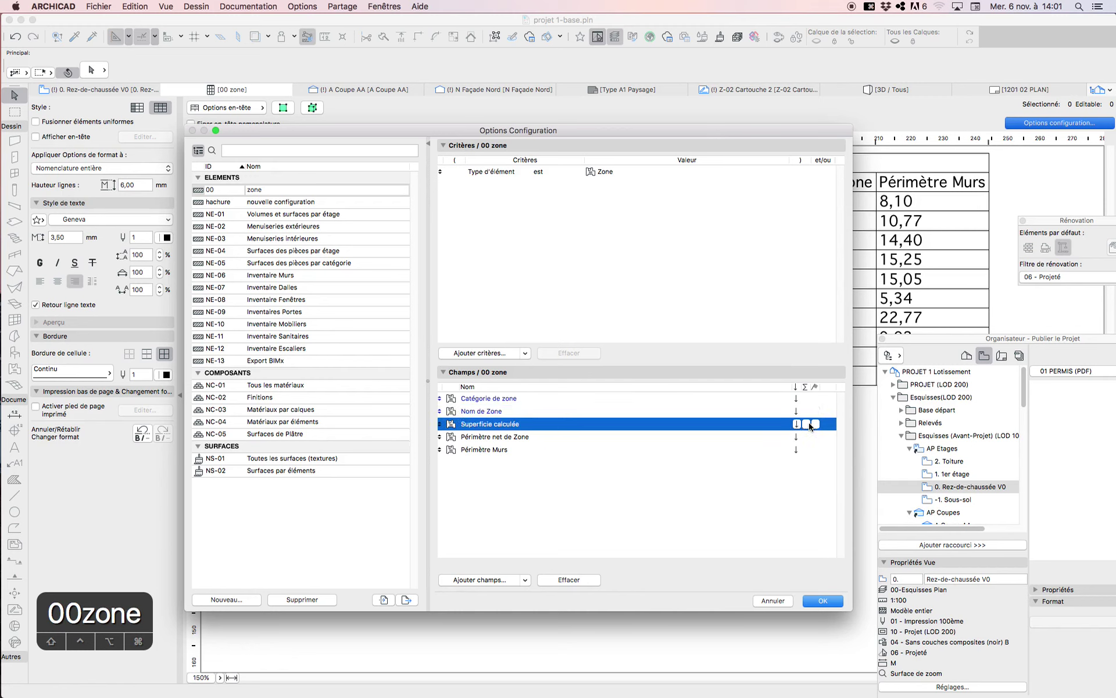
pyautogui.click(806, 424)
# Remove the Catégorie de zone field, enable subtotals by Nom de Zone and apply the configuration
pyautogui.click(813, 398)
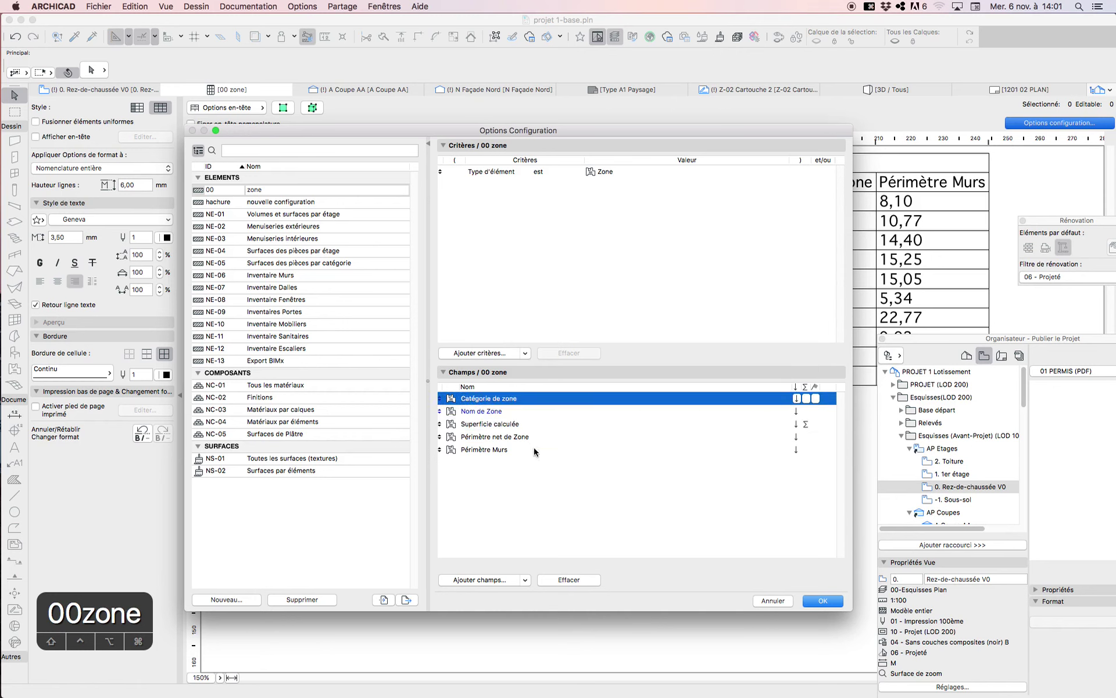
pyautogui.click(573, 579)
pyautogui.click(815, 398)
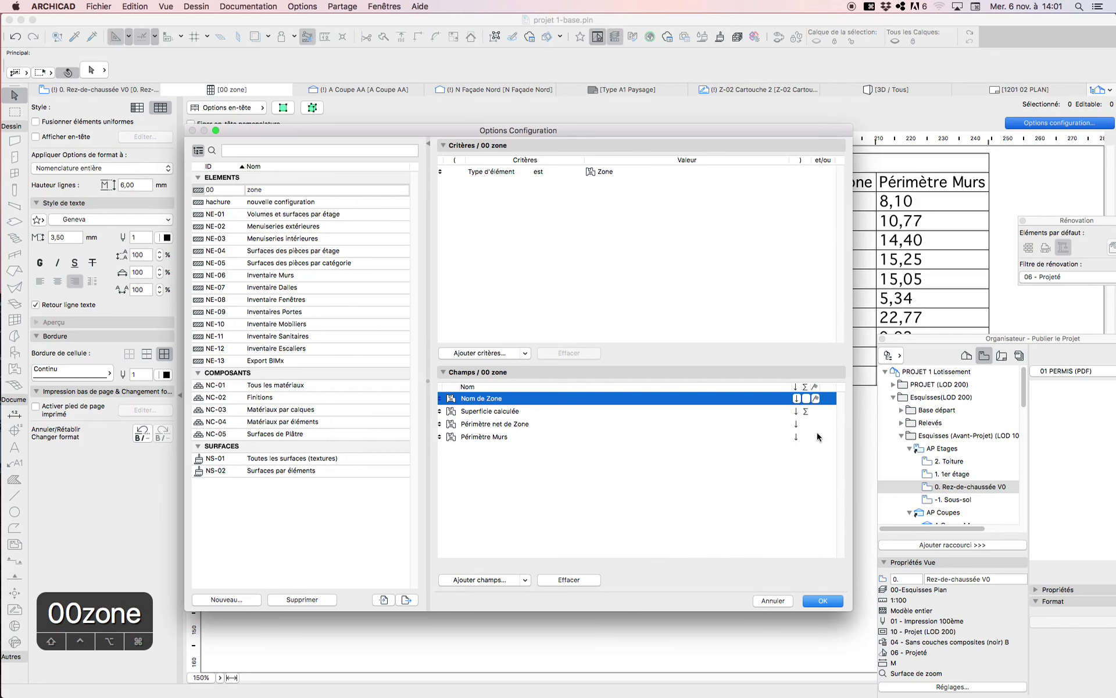
pyautogui.click(828, 603)
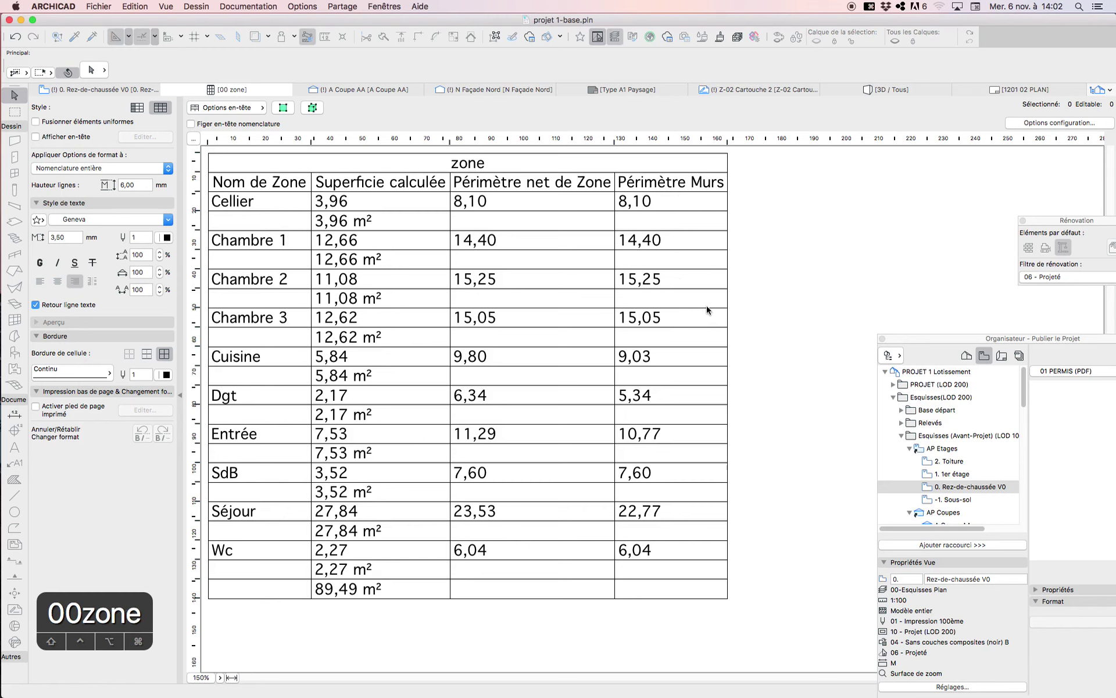
# Return to the Rez-de-chaussée V0 floor plan view
pyautogui.click(105, 90)
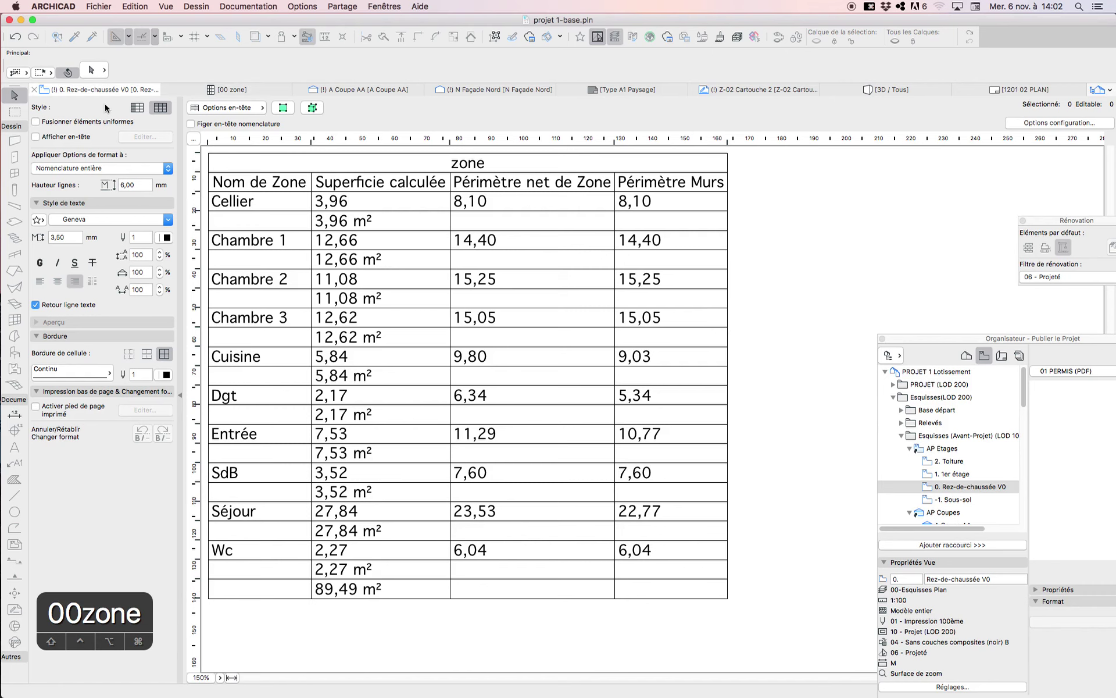